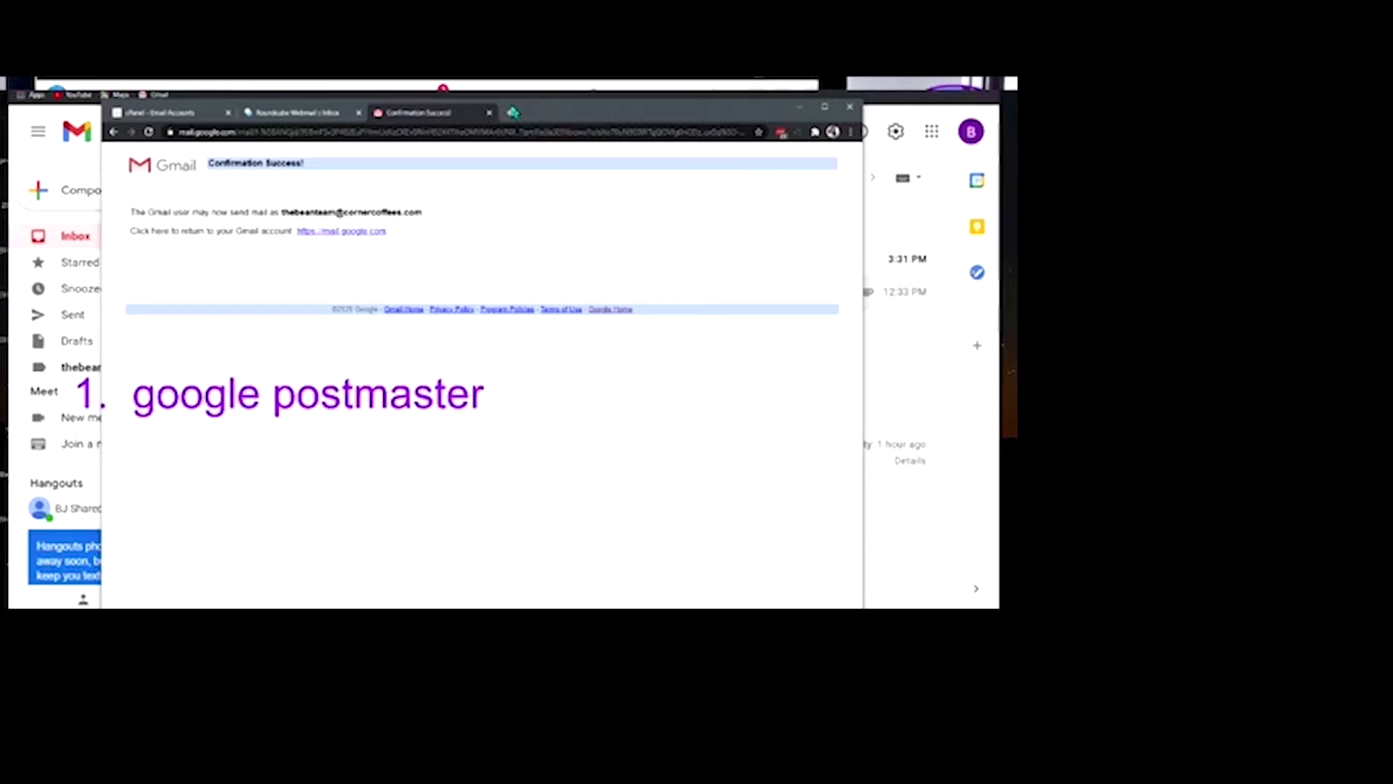
Open a new blank browser tab beside Gmail's send-as confirmation page
left_click(510, 114)
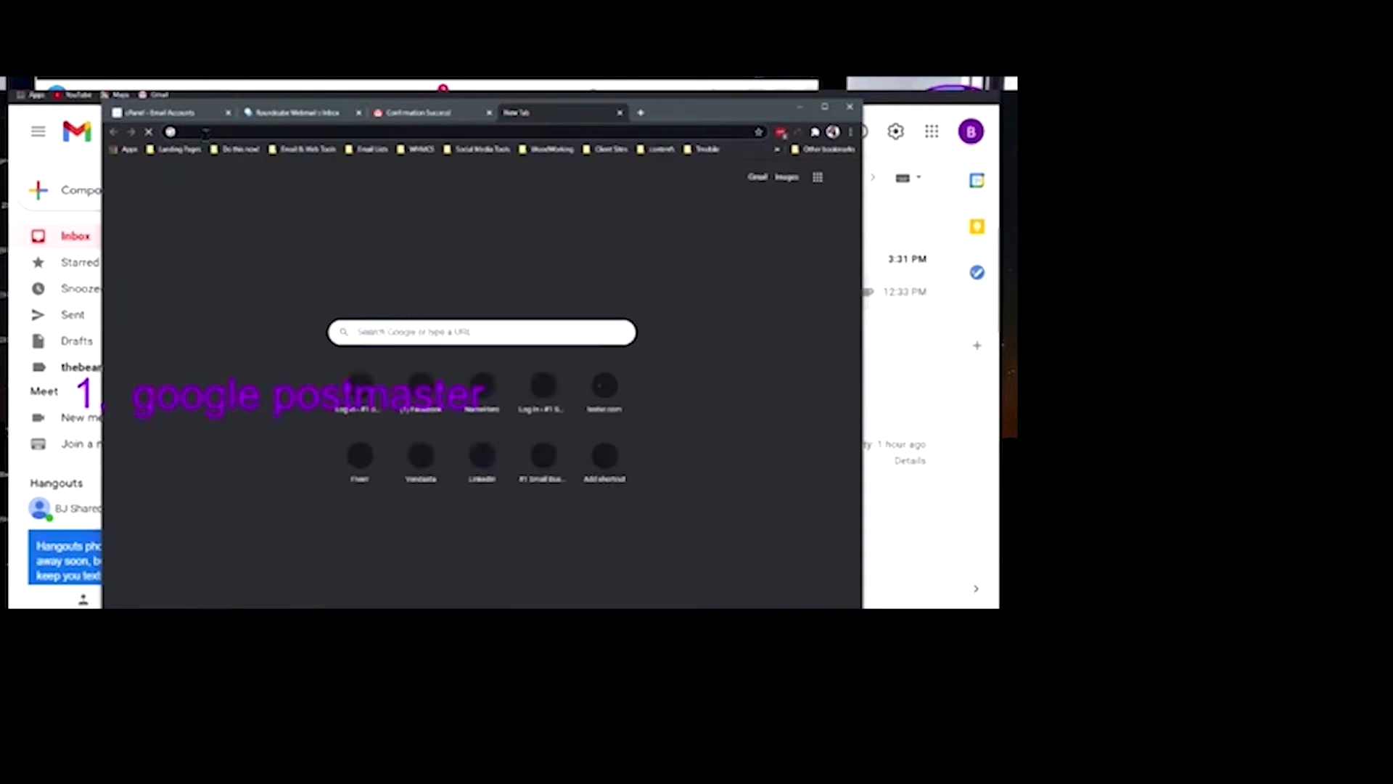
Search Google for 'google postmaster', enlarge the results, and open the Postmaster Tools result
left_click(206, 131)
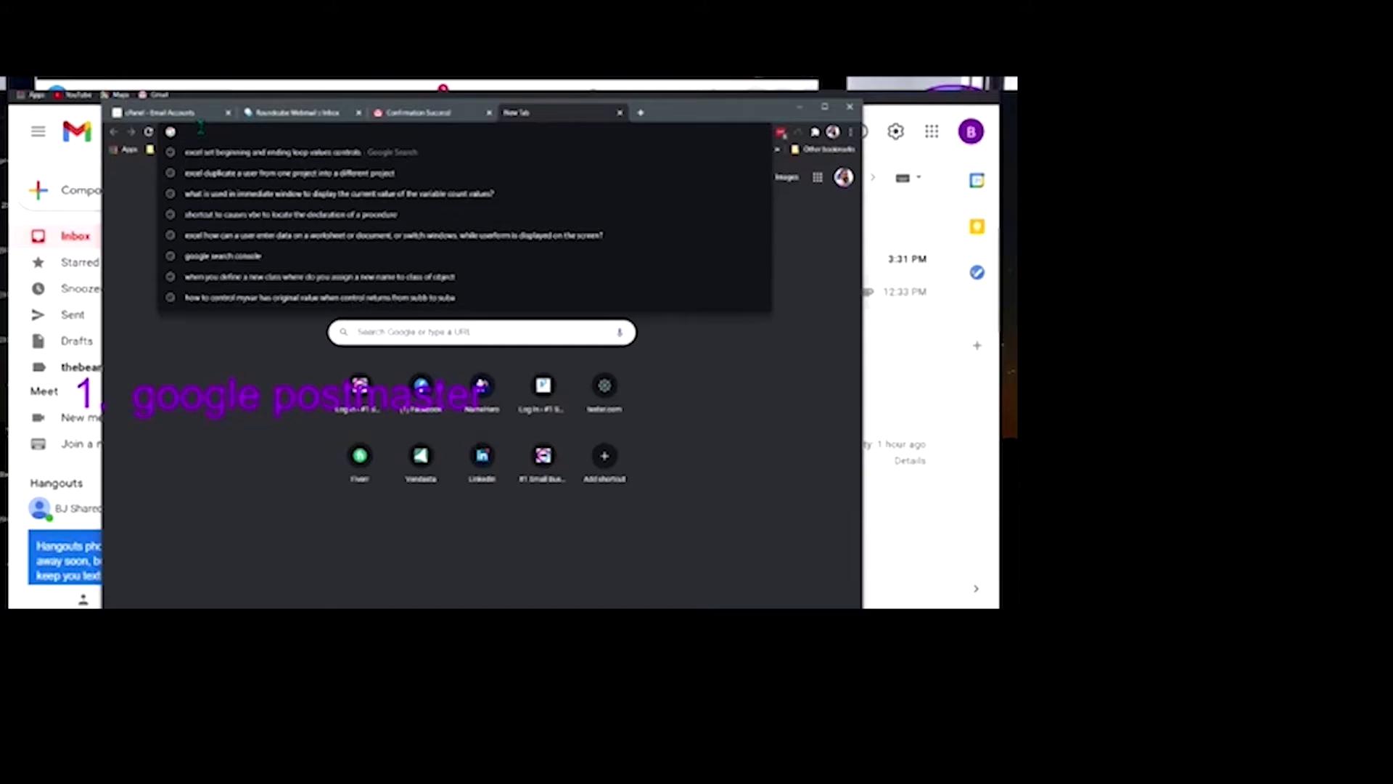
type("goog")
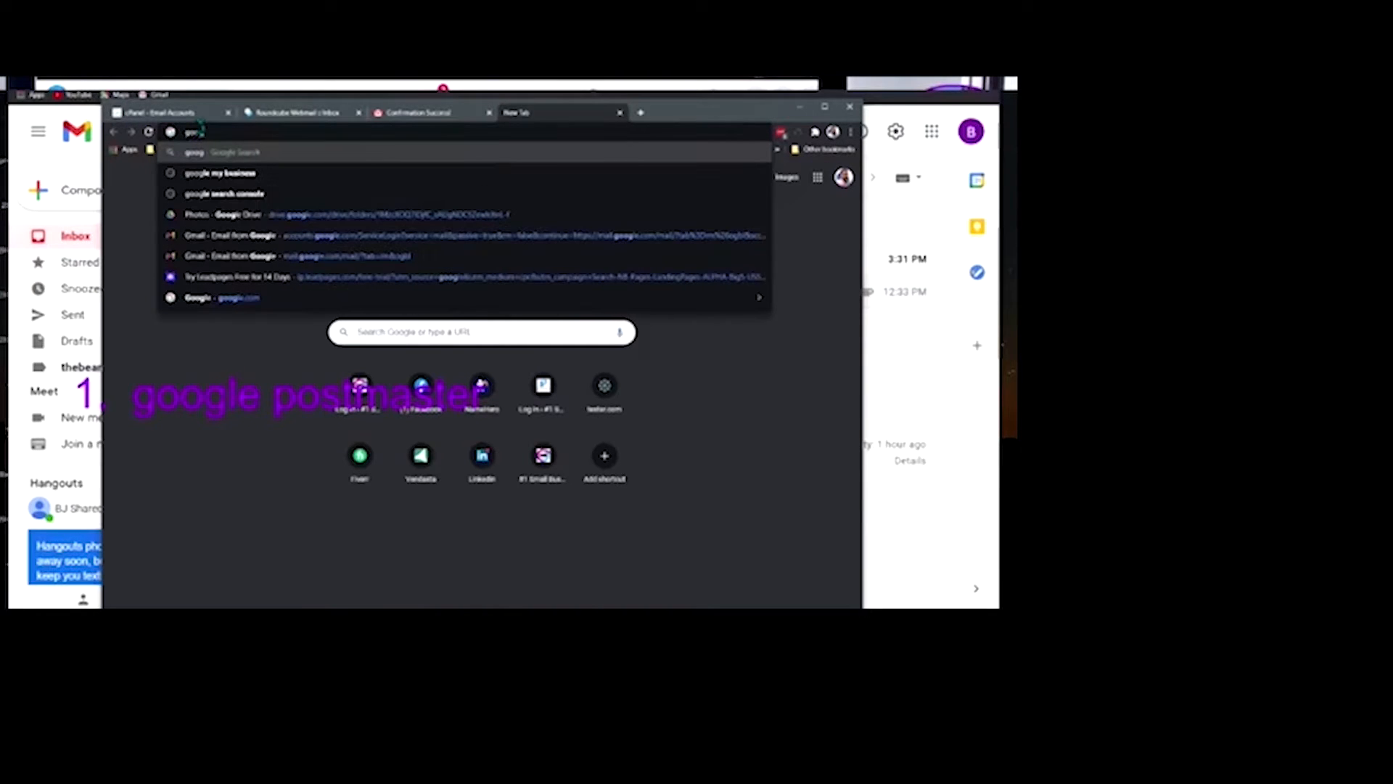
type("lepo")
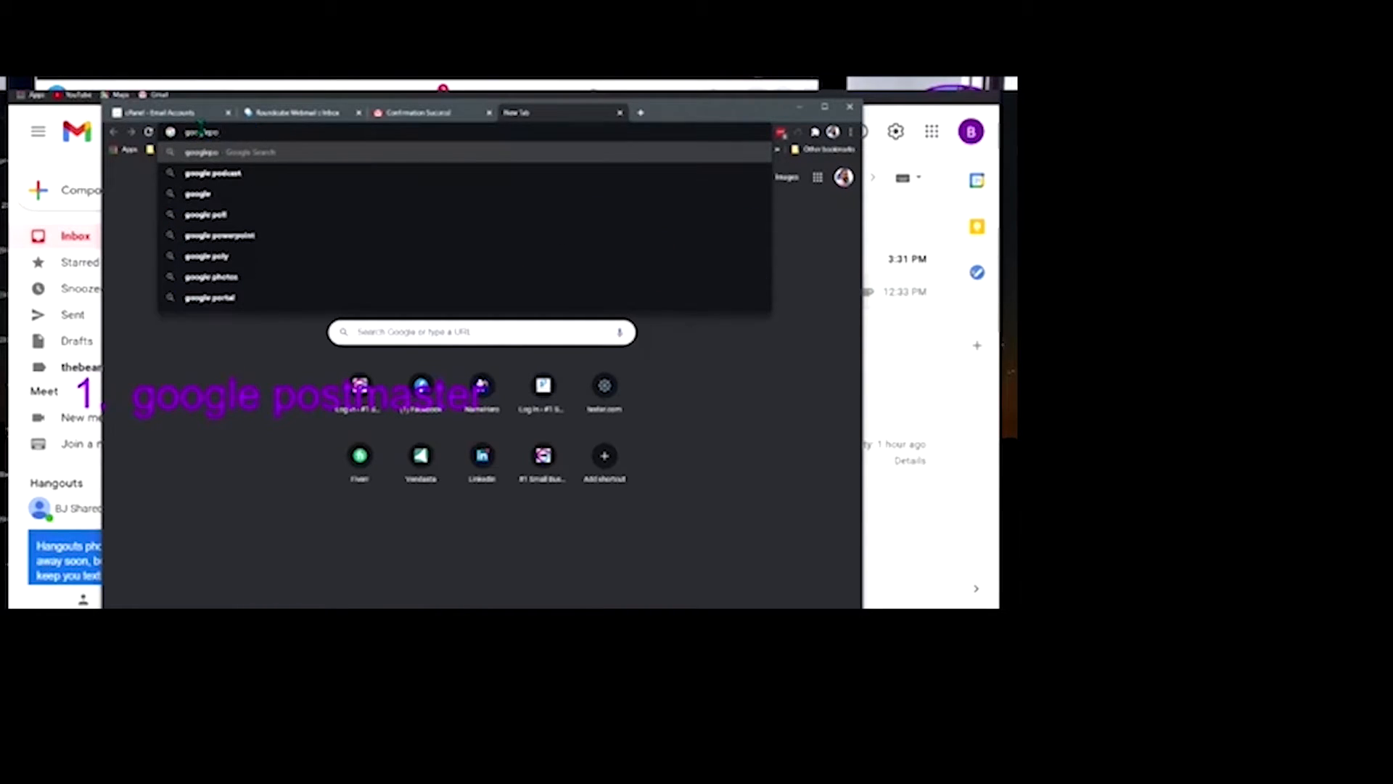
type("st")
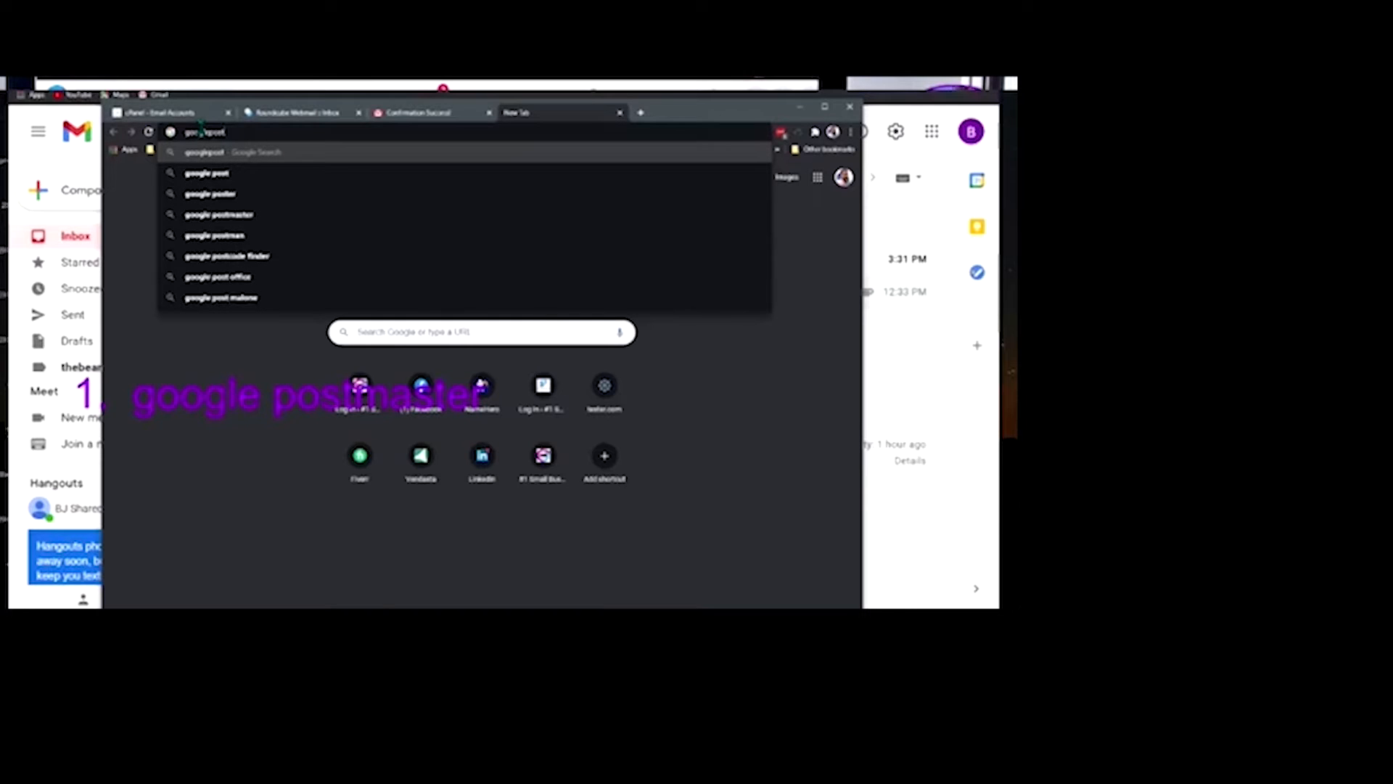
left_click(247, 217)
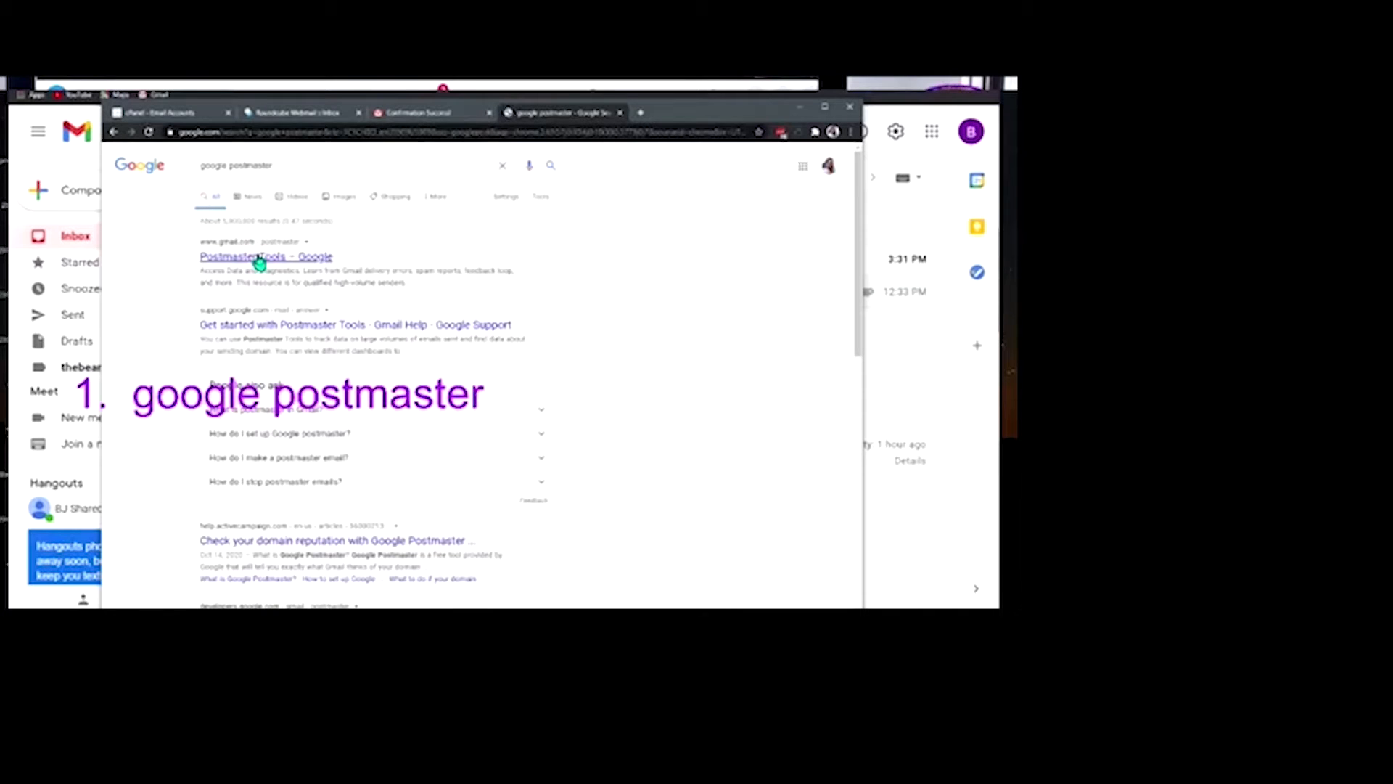
key("ctrl+plus")
key("ctrl+plus")
key("ctrl+plus")
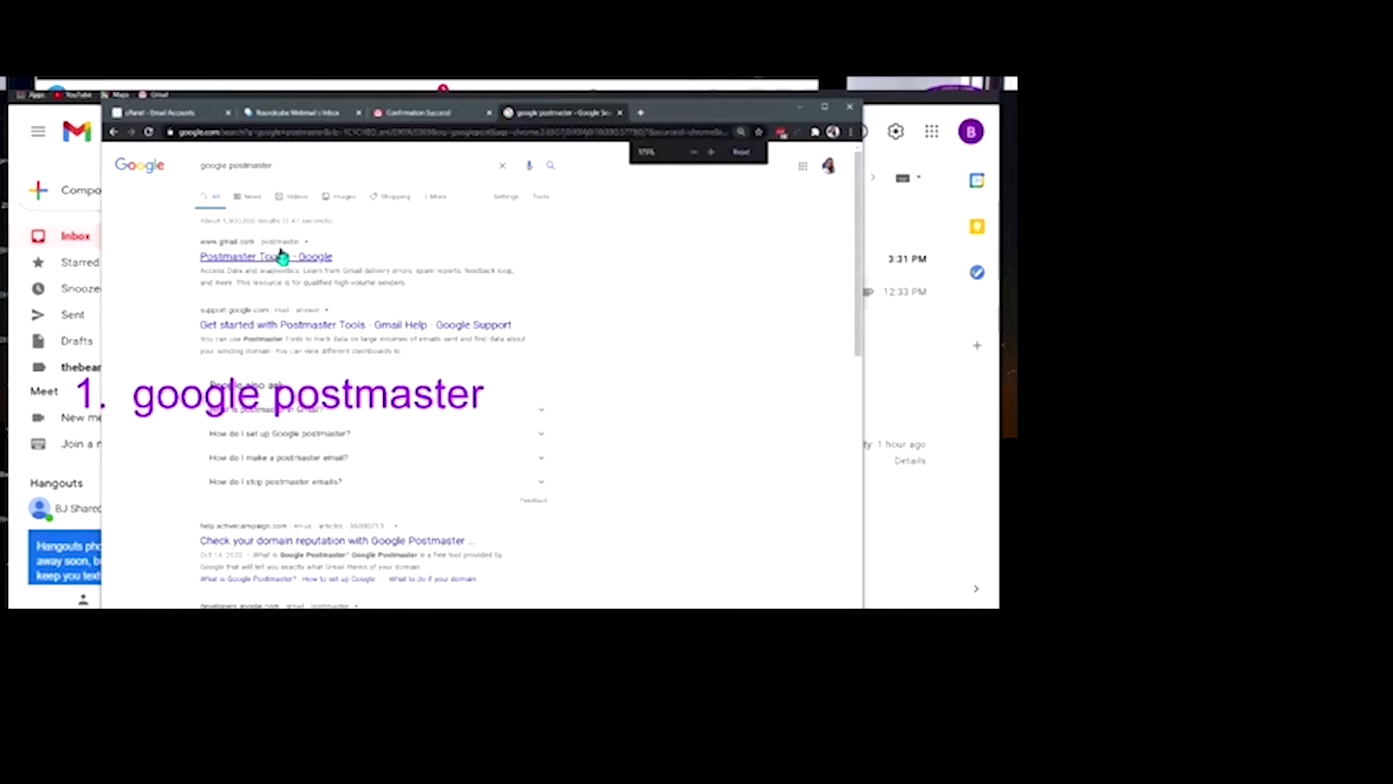
scroll(411, 377, "up", 5)
scroll(573, 414, "down", 5)
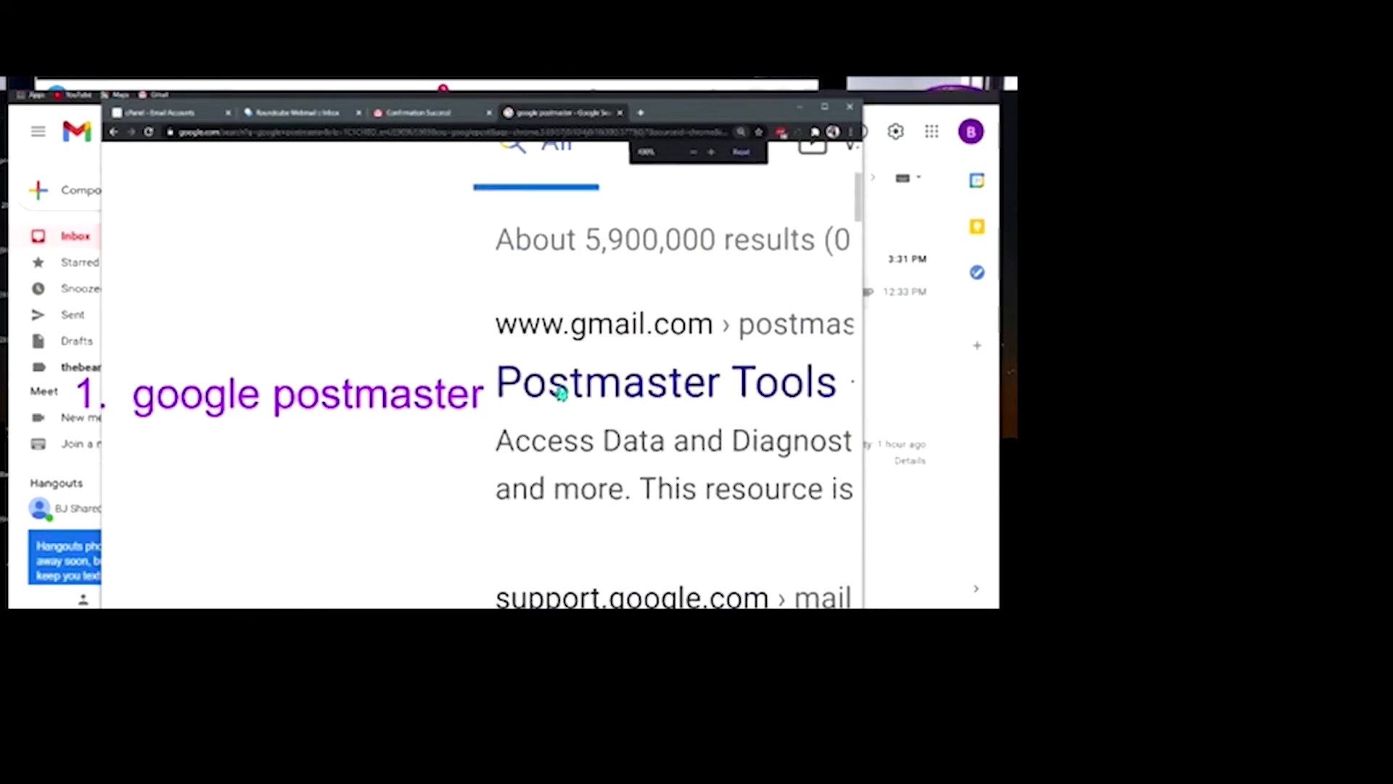
left_click(650, 341)
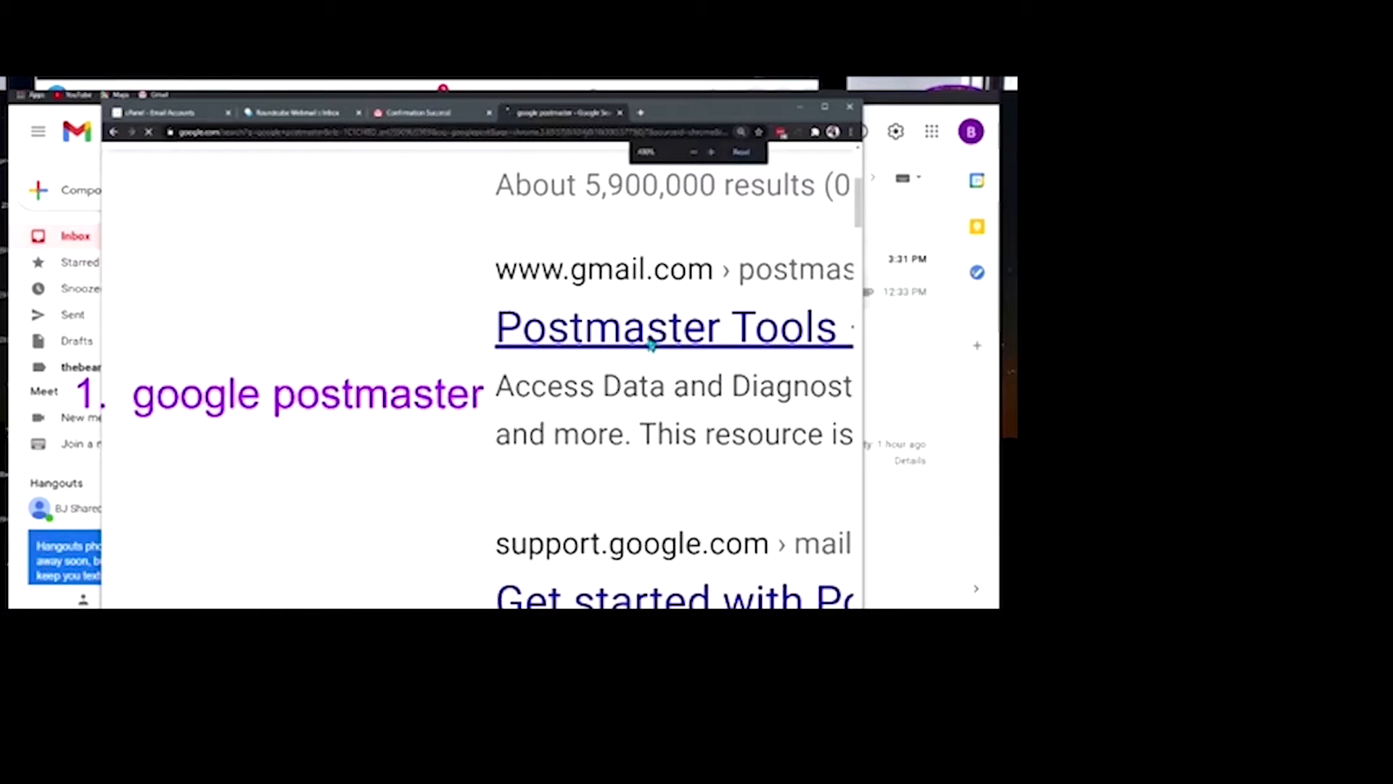
scroll(507, 320, "down", 2)
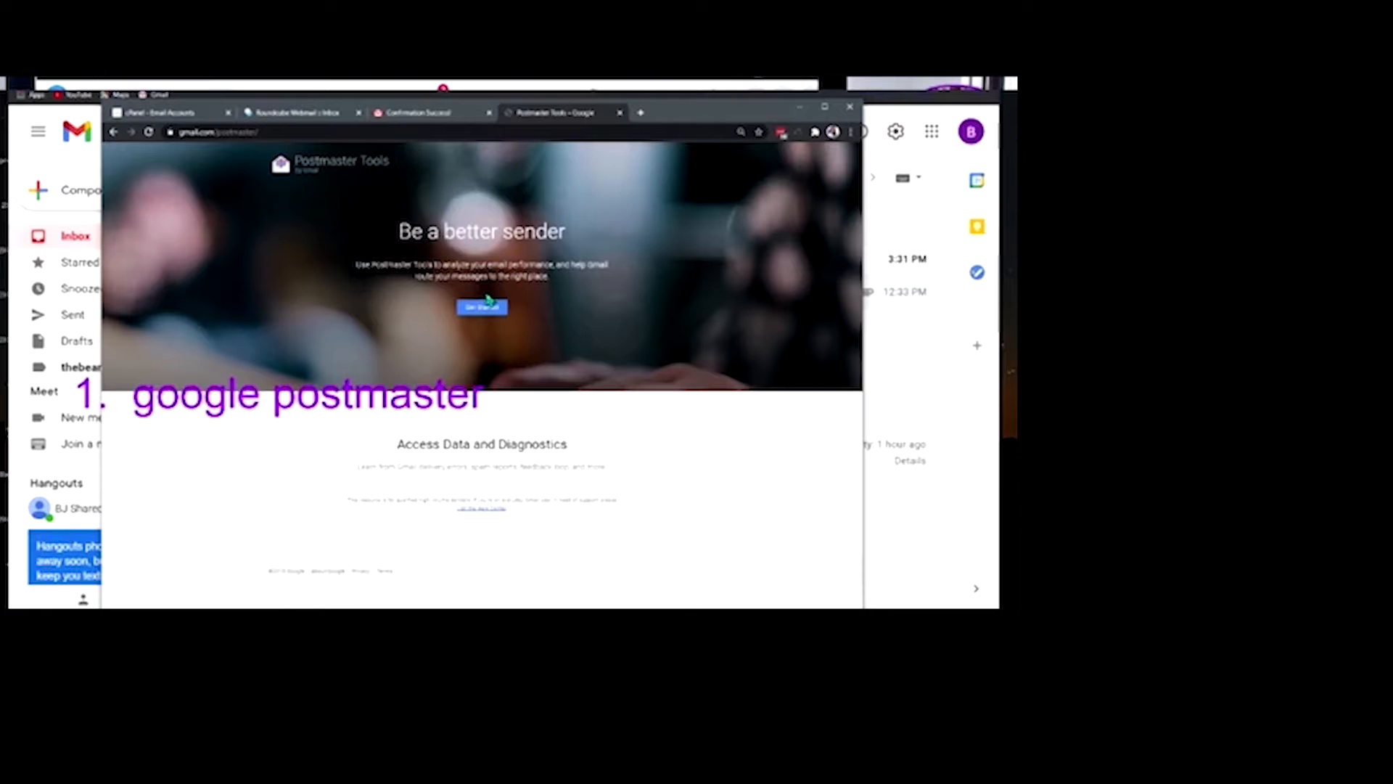
Go back to the 'google postmaster' search results and look through them
left_click(114, 133)
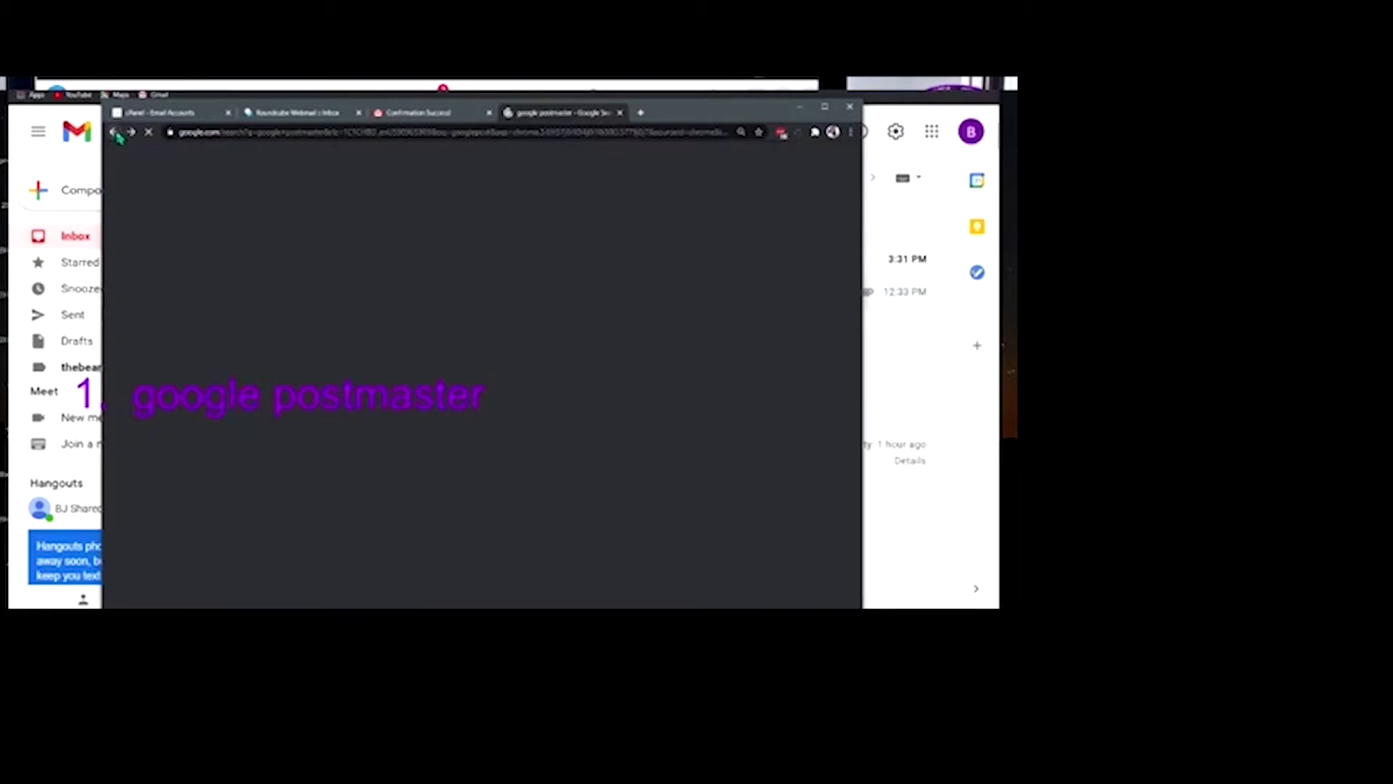
scroll(462, 262, "down", 4)
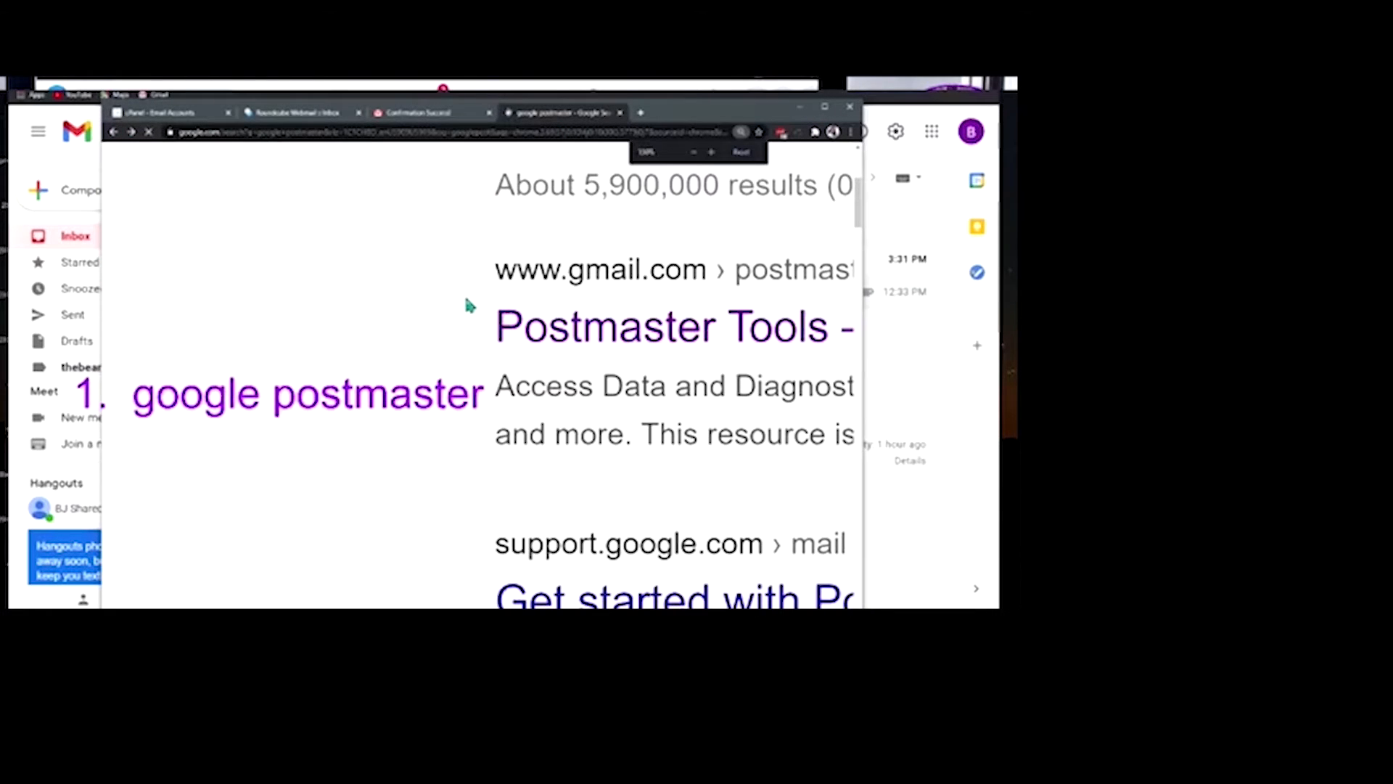
scroll(466, 300, "down", 5)
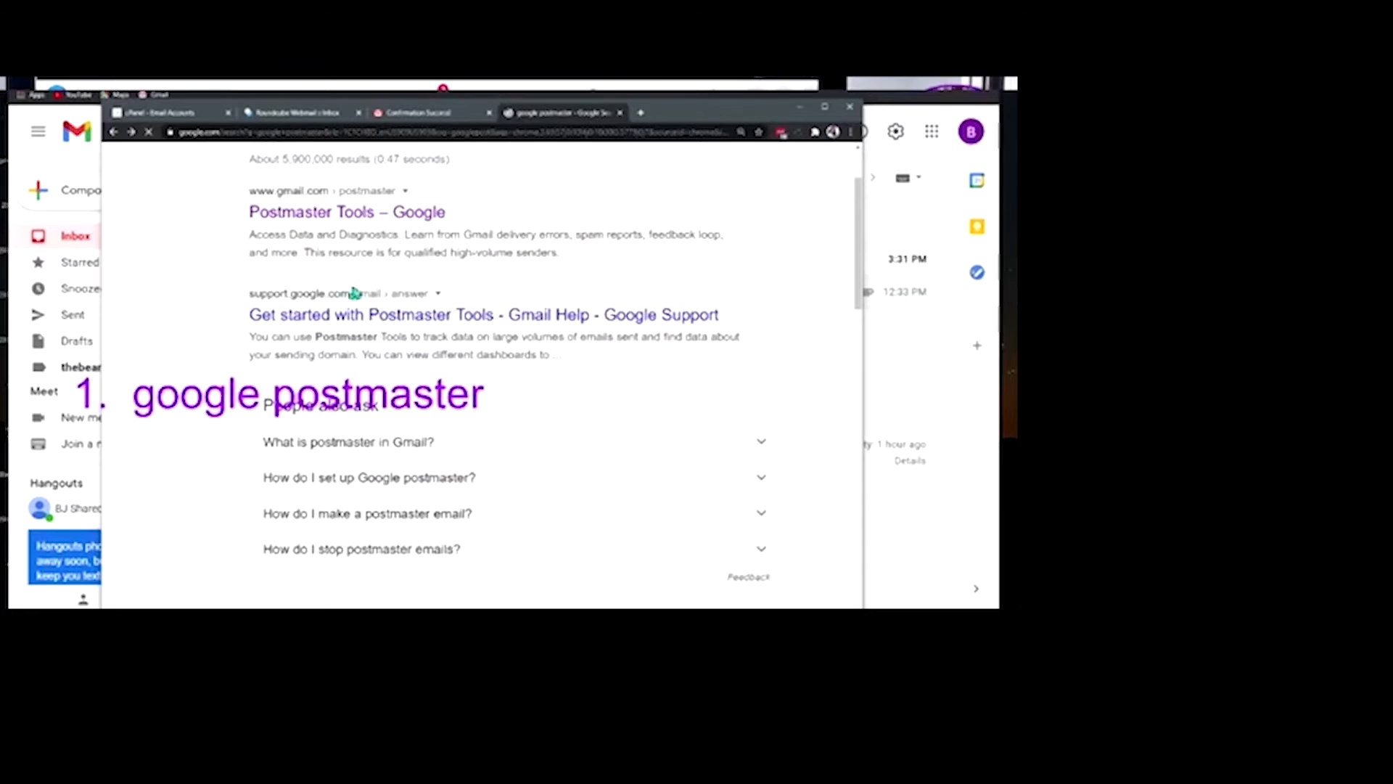
scroll(358, 273, "down", 3)
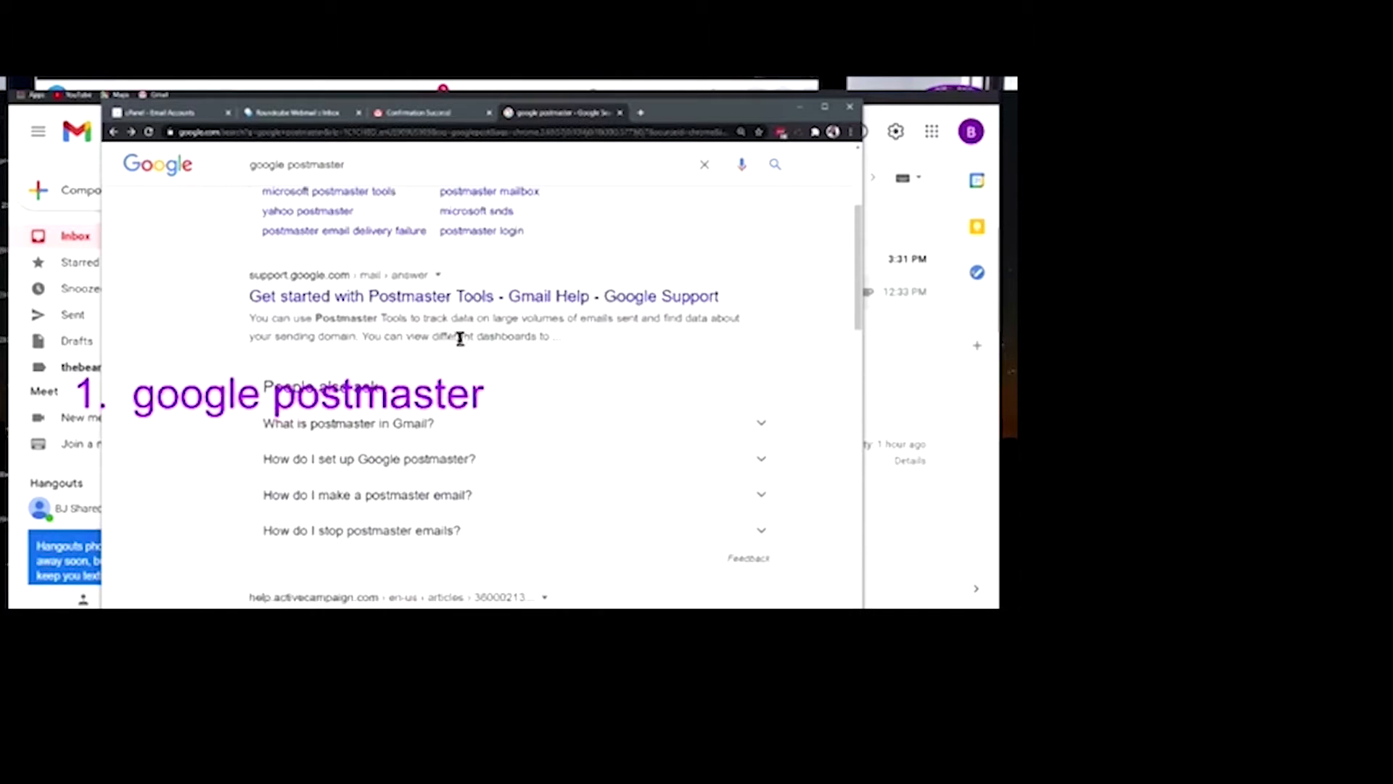
scroll(459, 330, "up", 1)
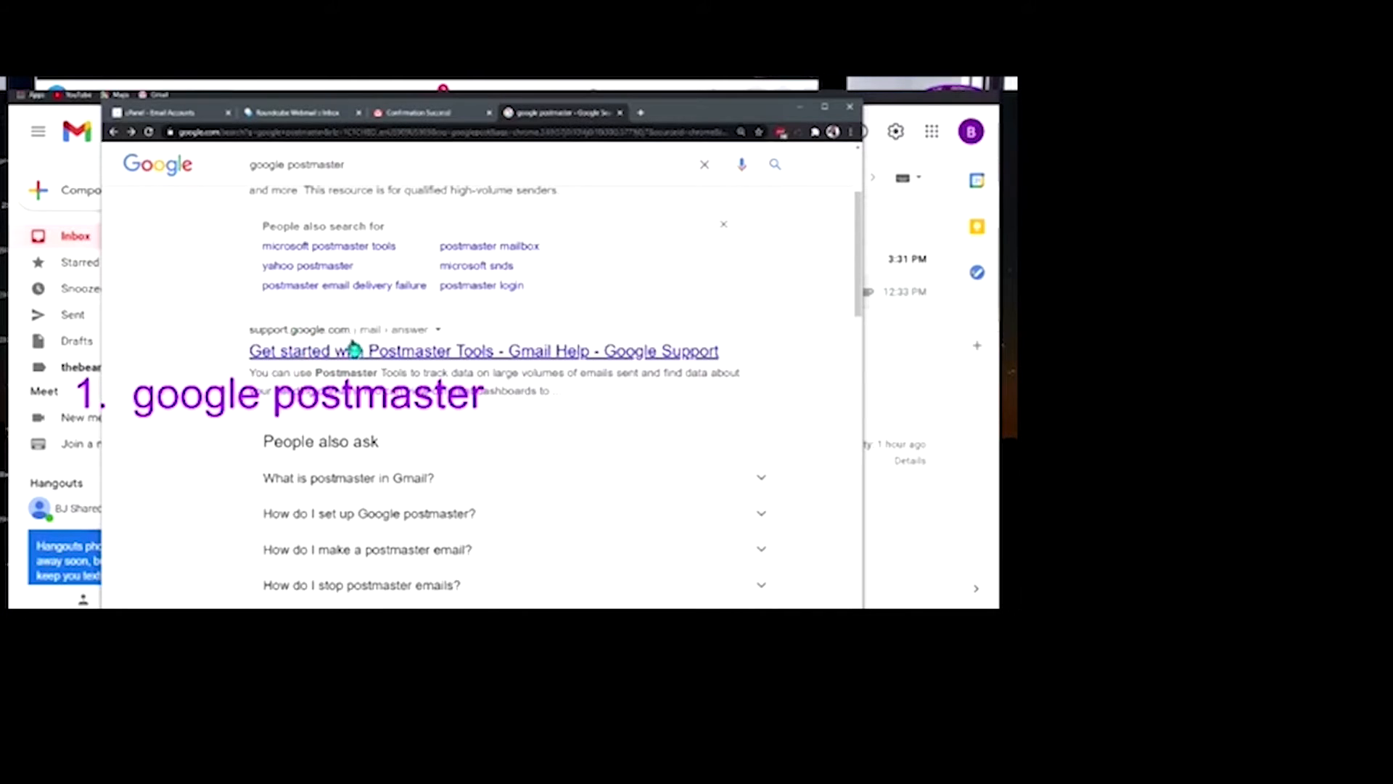
scroll(377, 320, "up", 2)
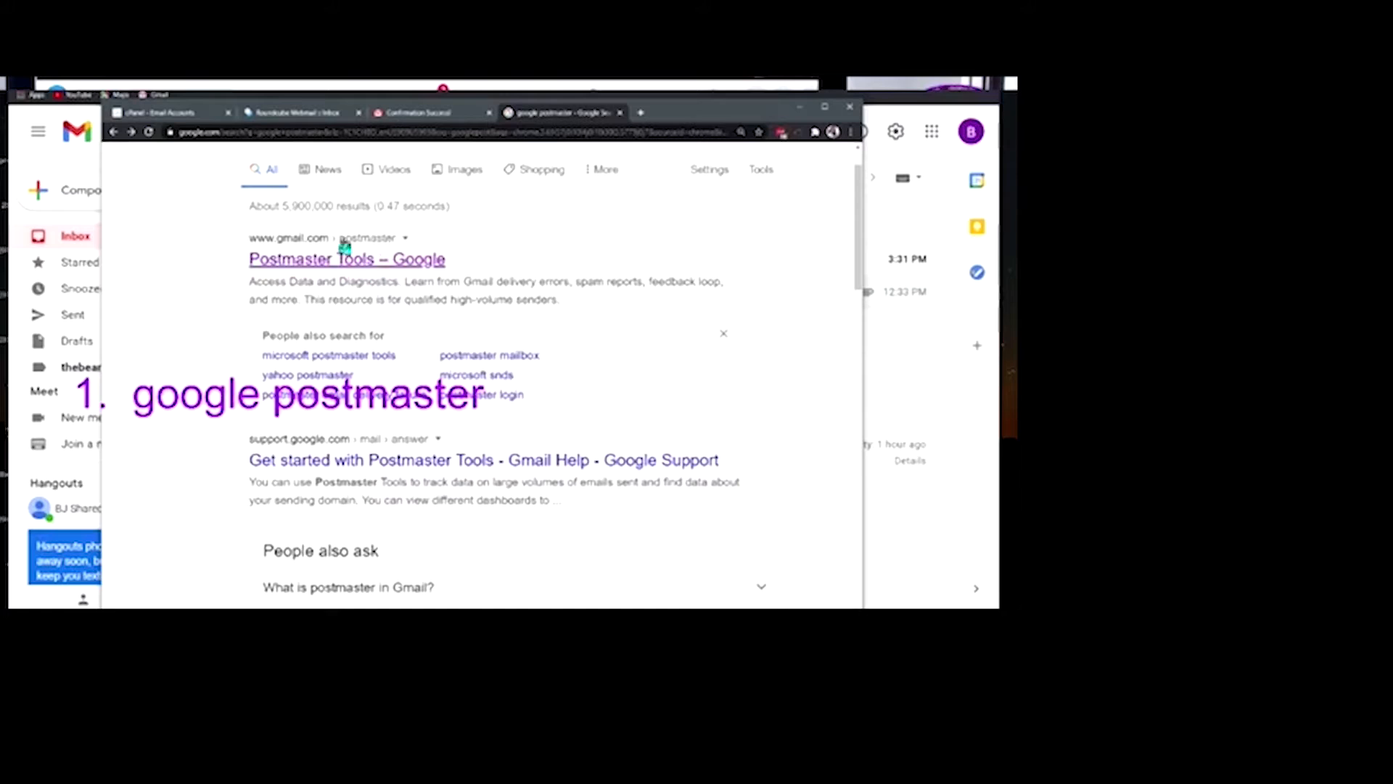
left_click(359, 255)
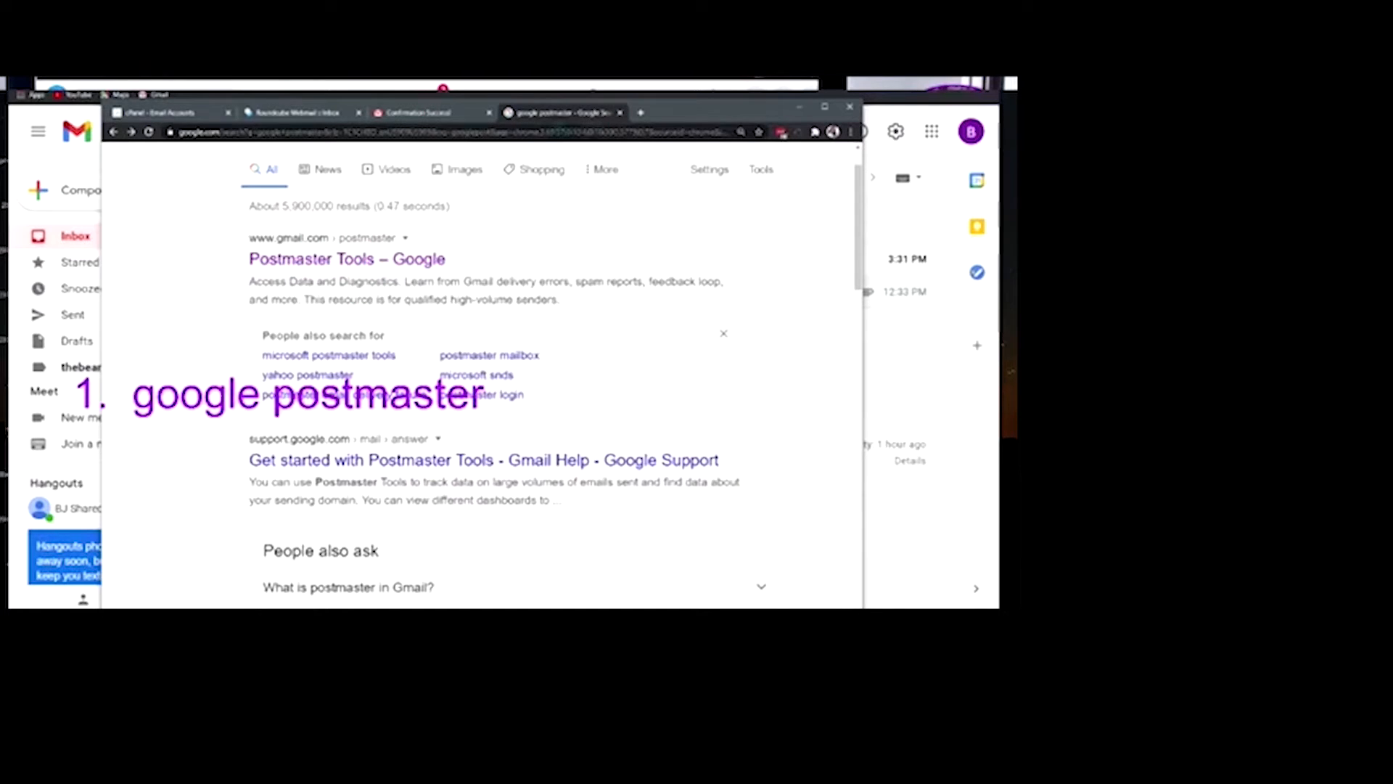
Paste the postmaster.google.com address from clipboard history into the address bar
left_click(578, 132)
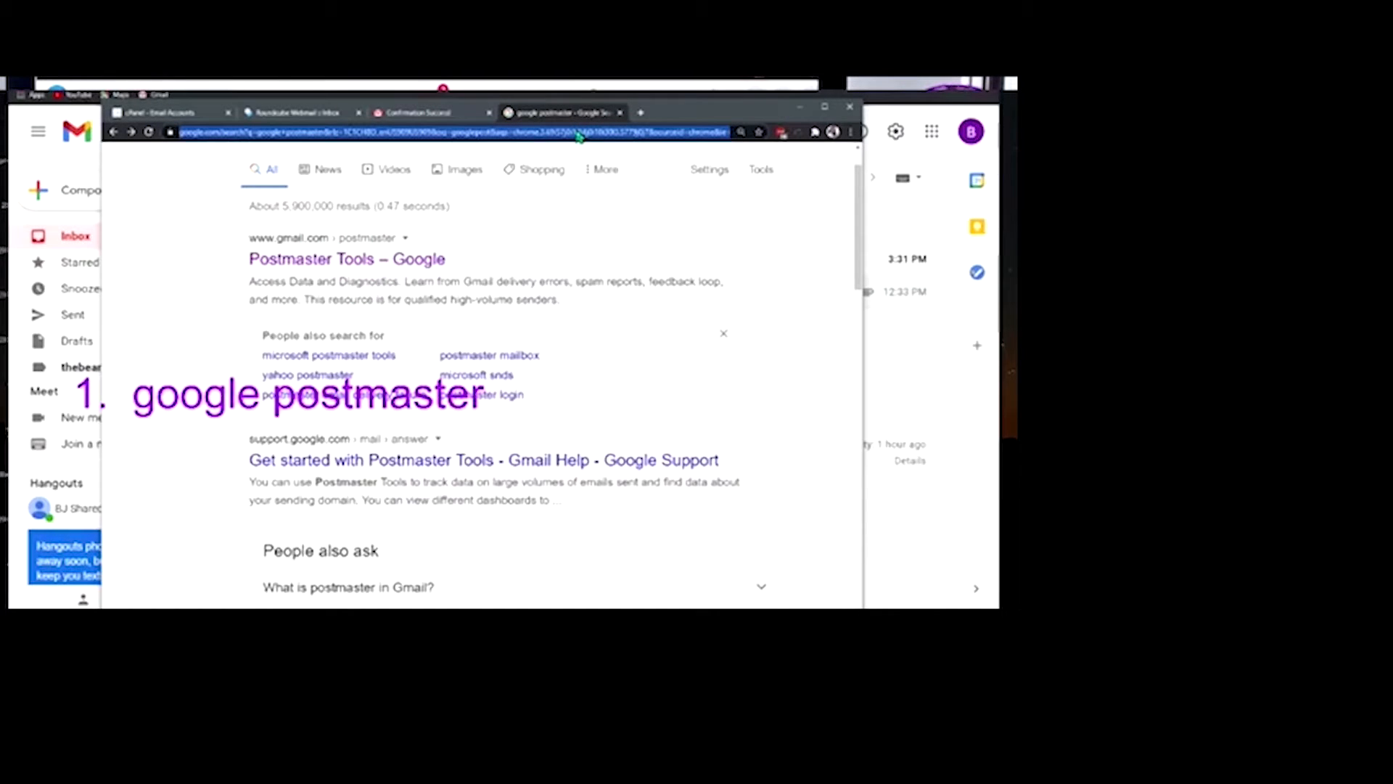
key("super+v")
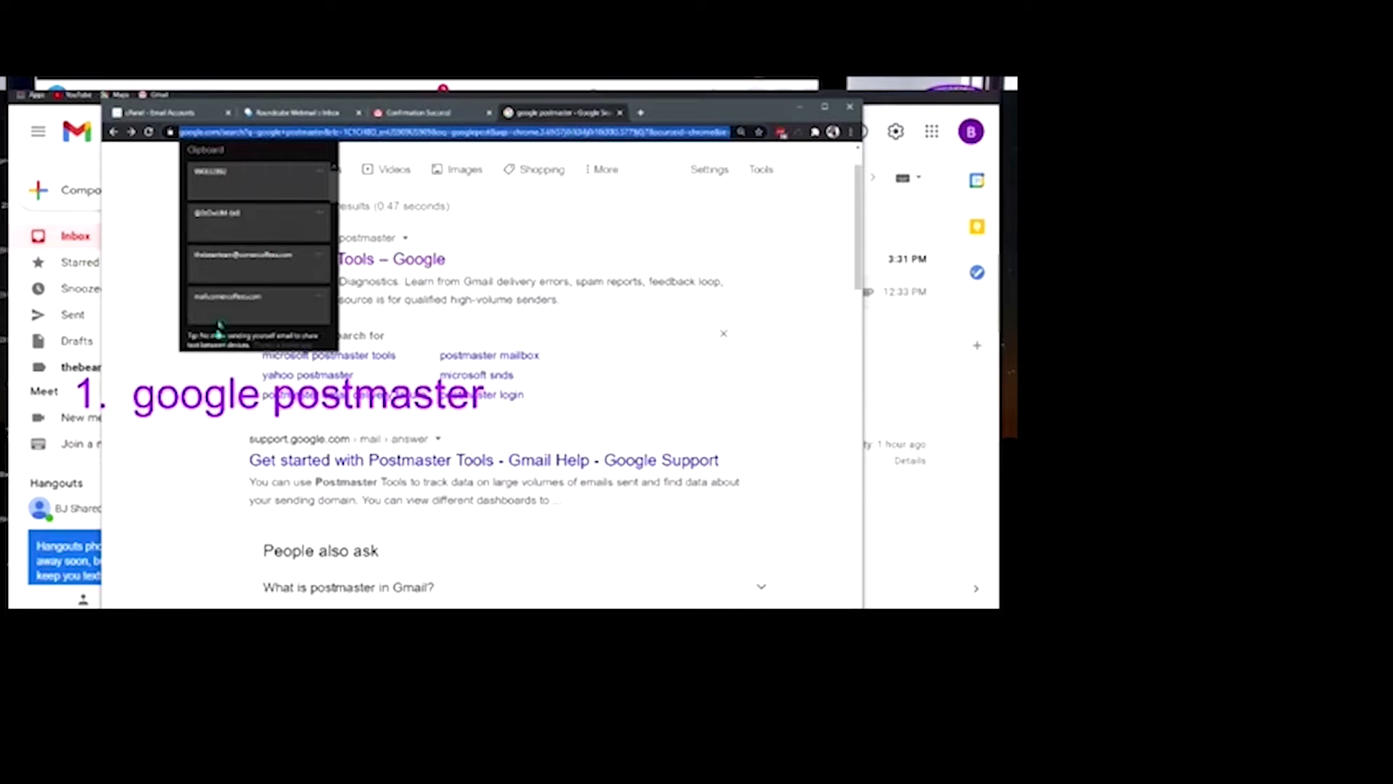
scroll(269, 218, "down", 3)
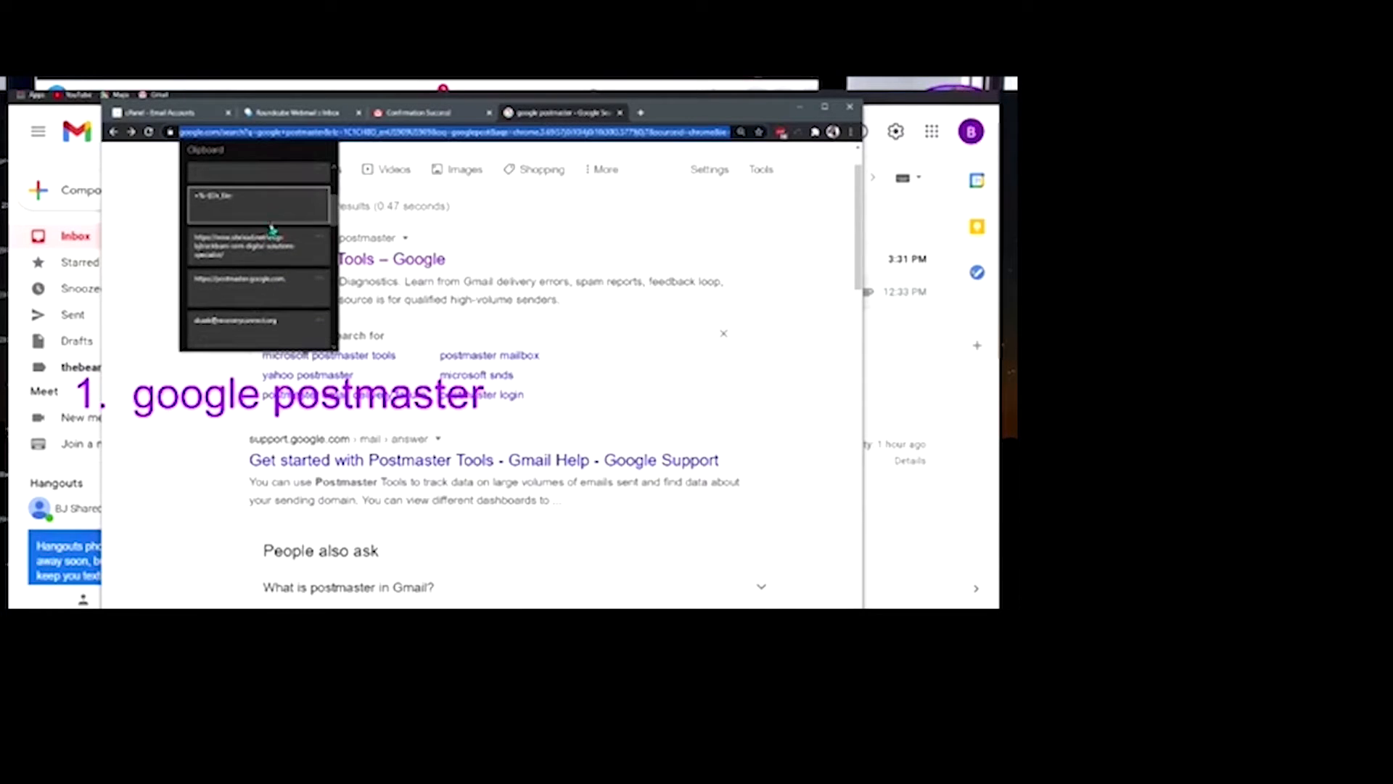
scroll(269, 240, "down", 1)
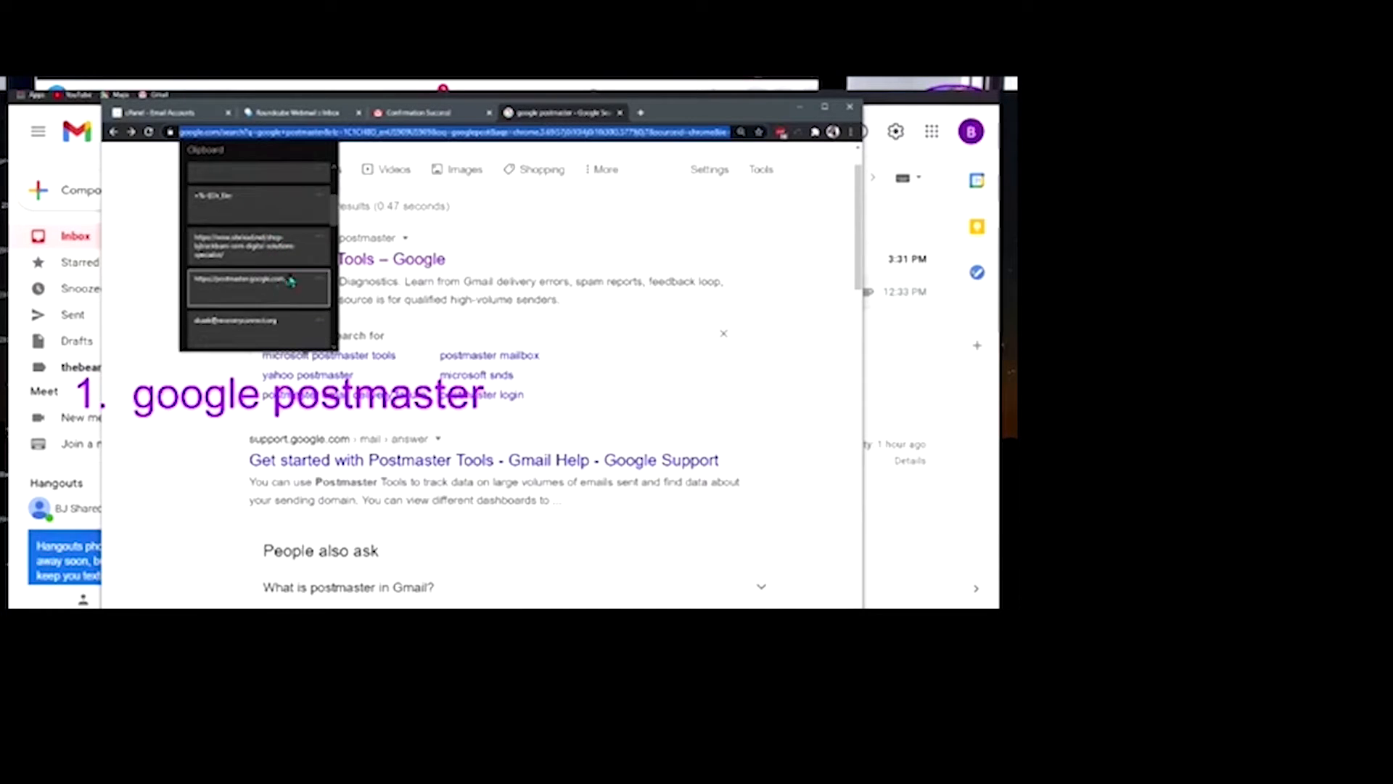
left_click(249, 289)
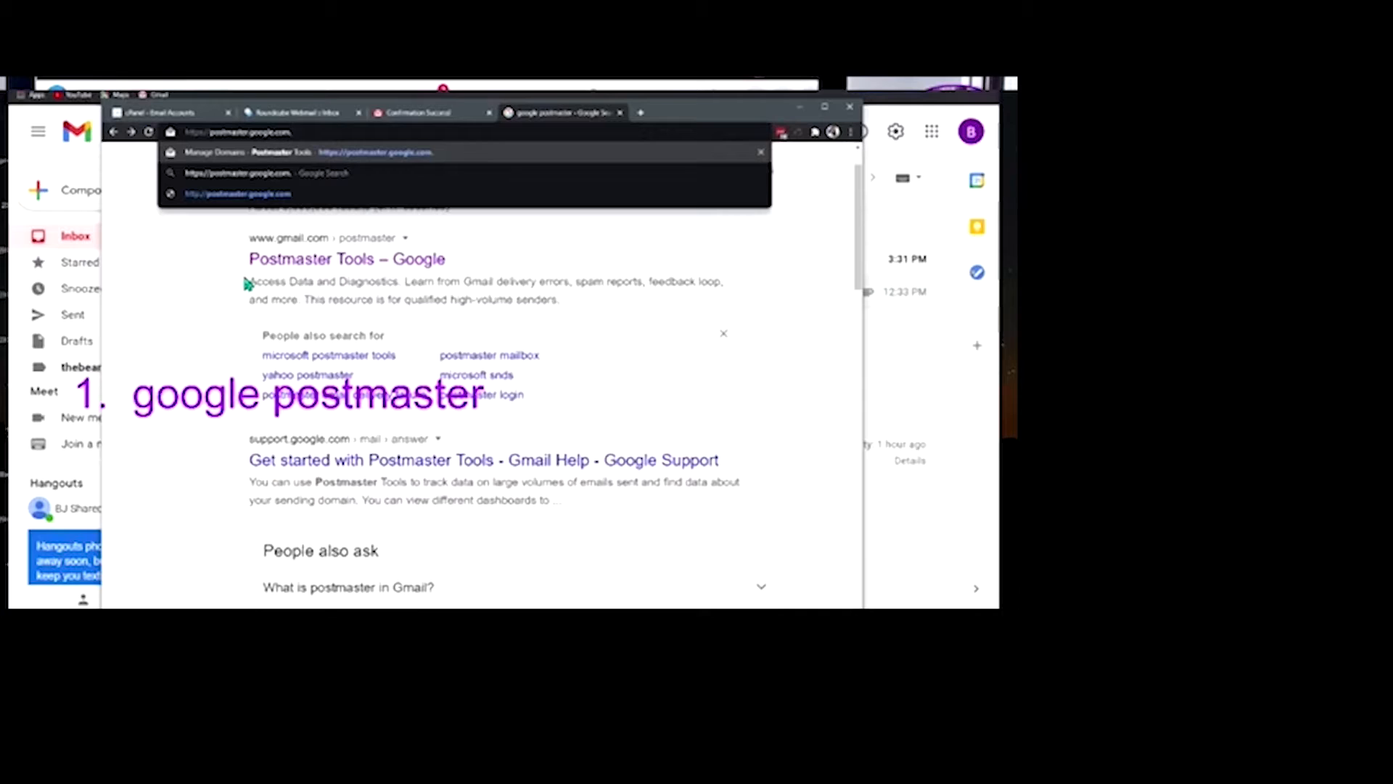
Load postmaster.google.com's Manage Domains page and reposition the browser window
left_click(338, 151)
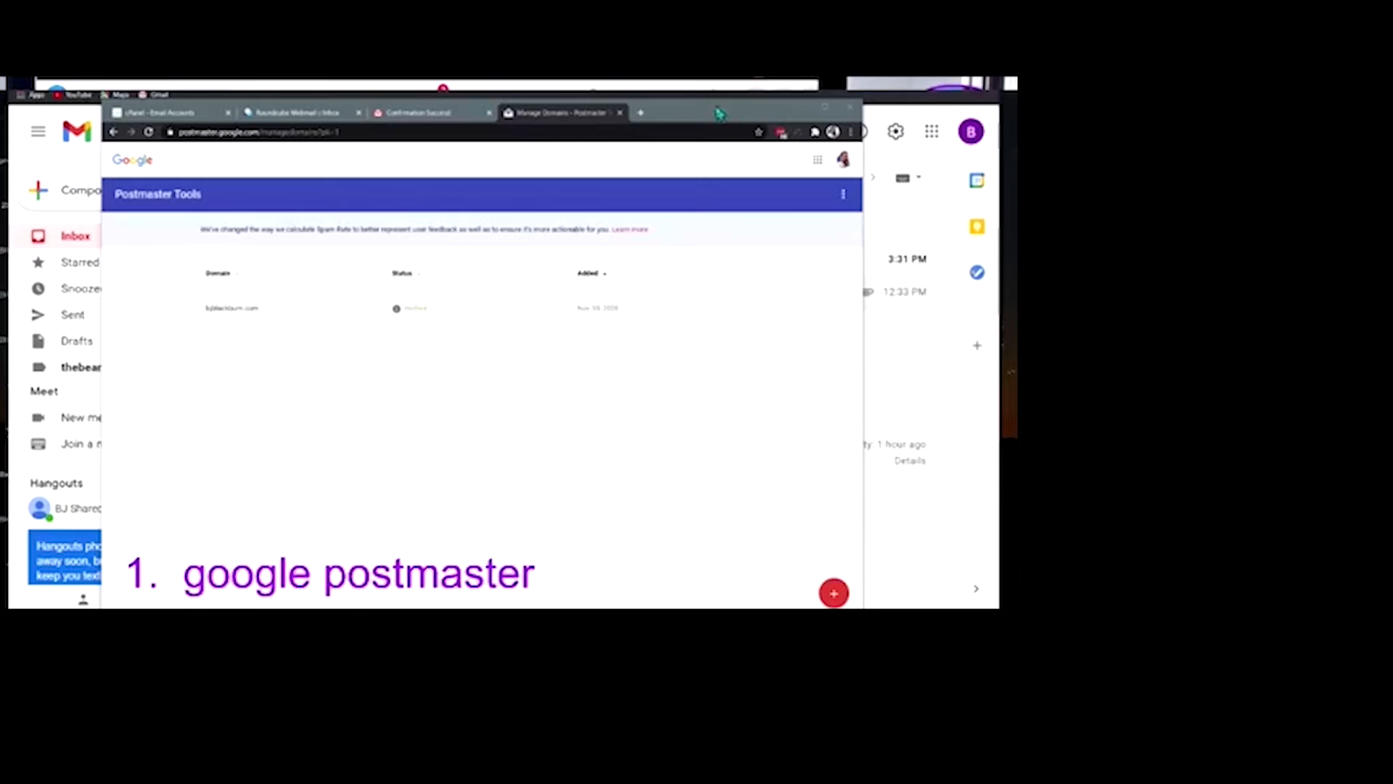
left_click_drag(713, 112, 703, 61)
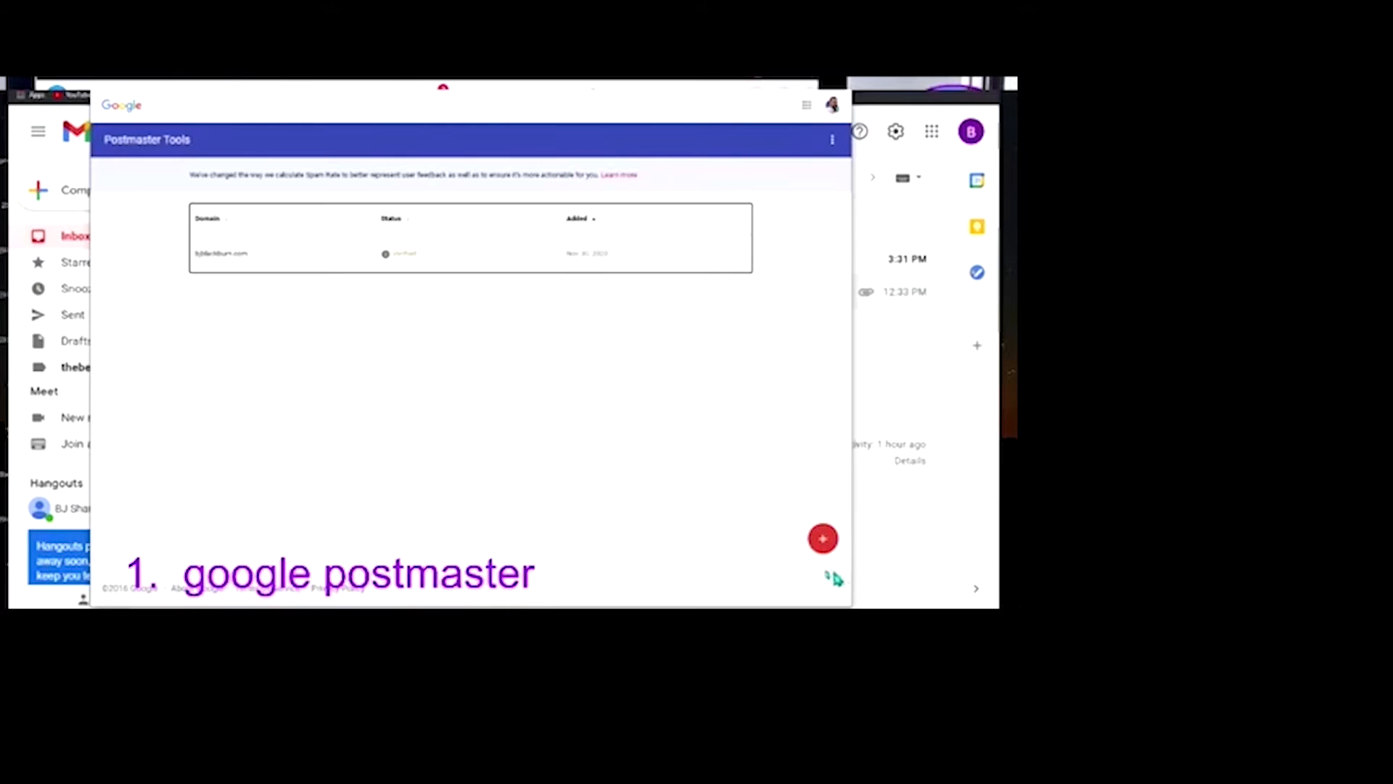
Add cornercoffees.com as a new Postmaster domain, replacing the mistaken email entry, and continue to verification
left_click(823, 540)
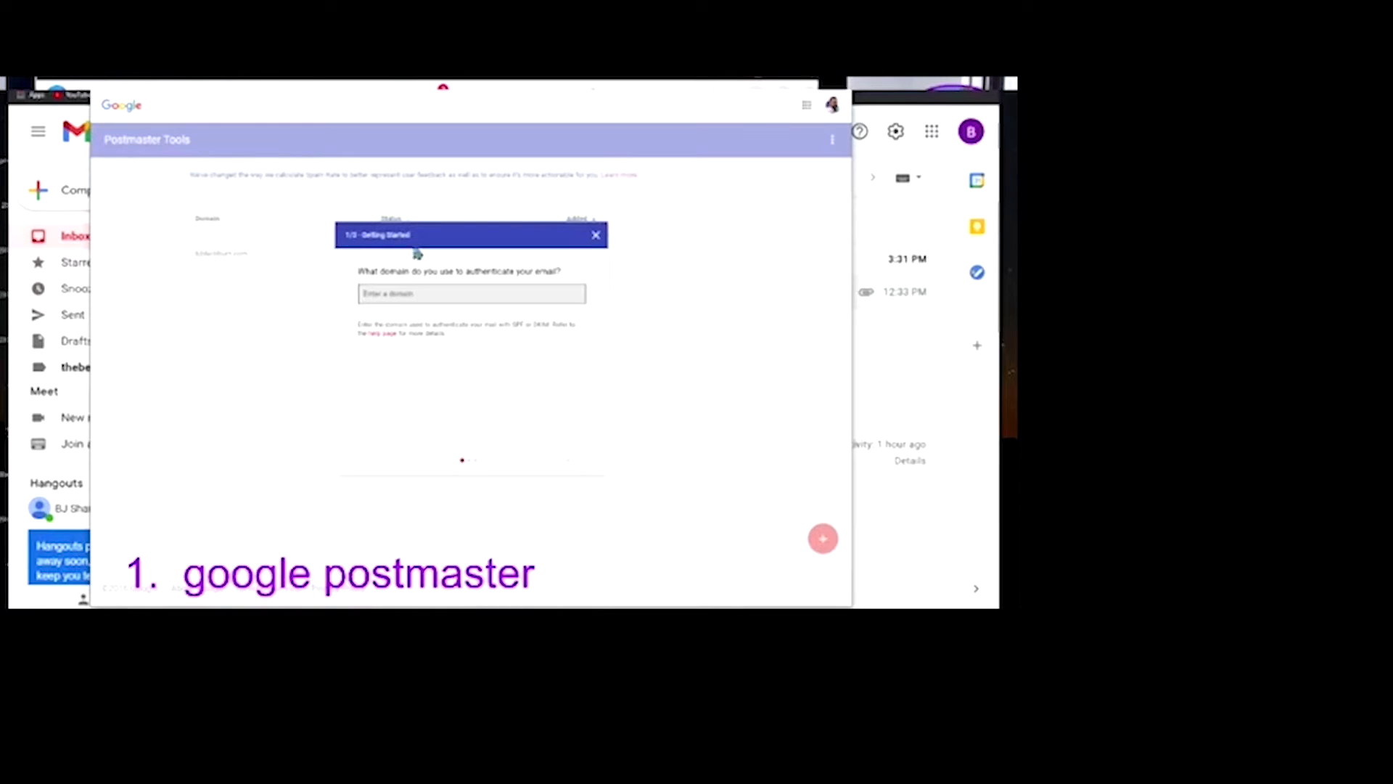
left_click(394, 295)
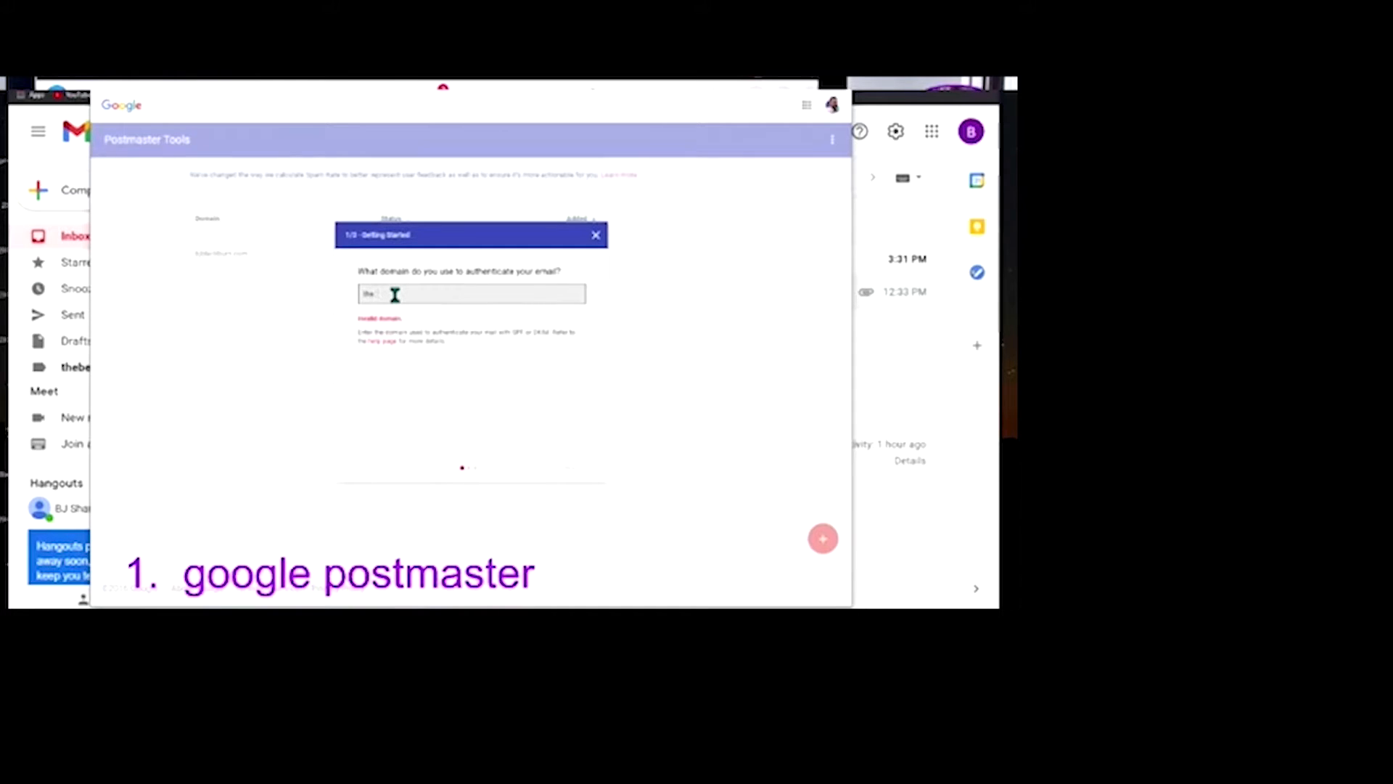
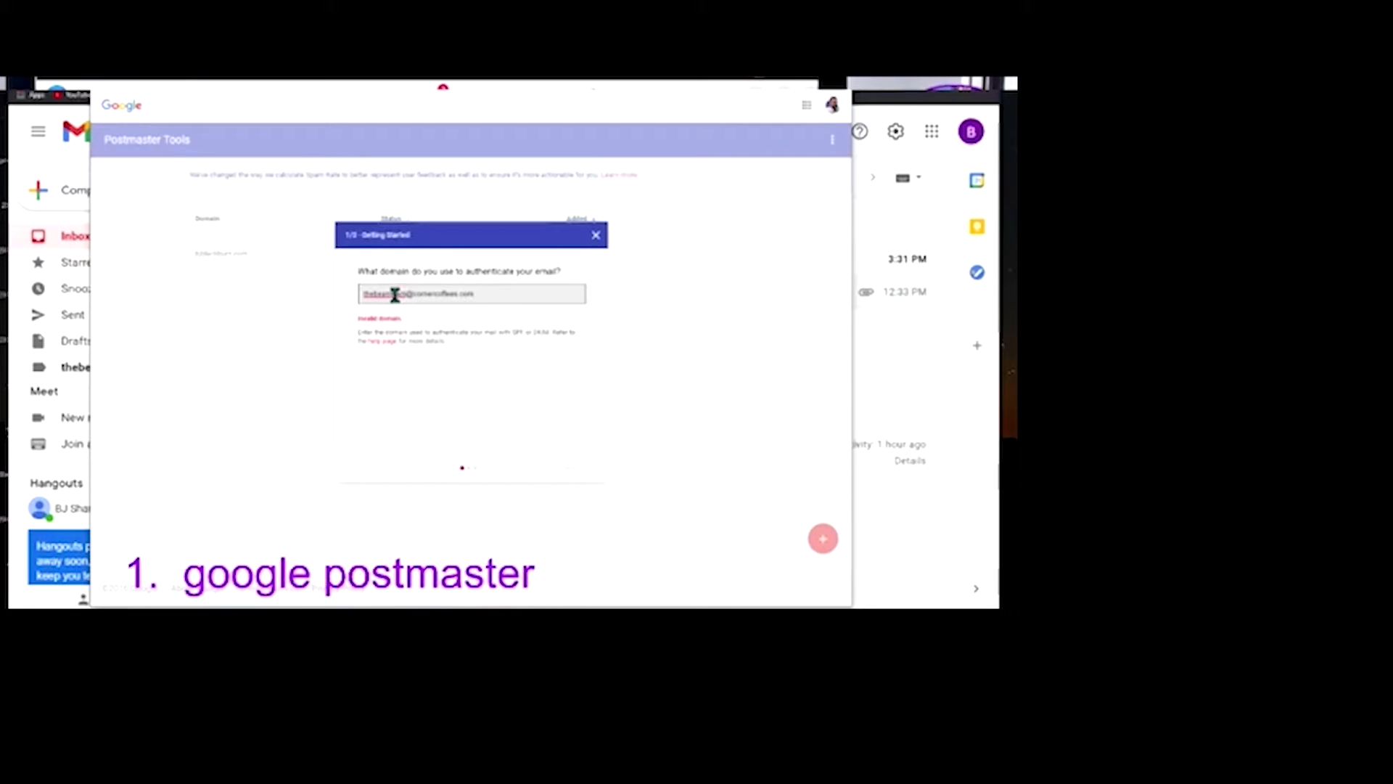
left_click(417, 327)
left_click_drag(487, 292, 245, 321)
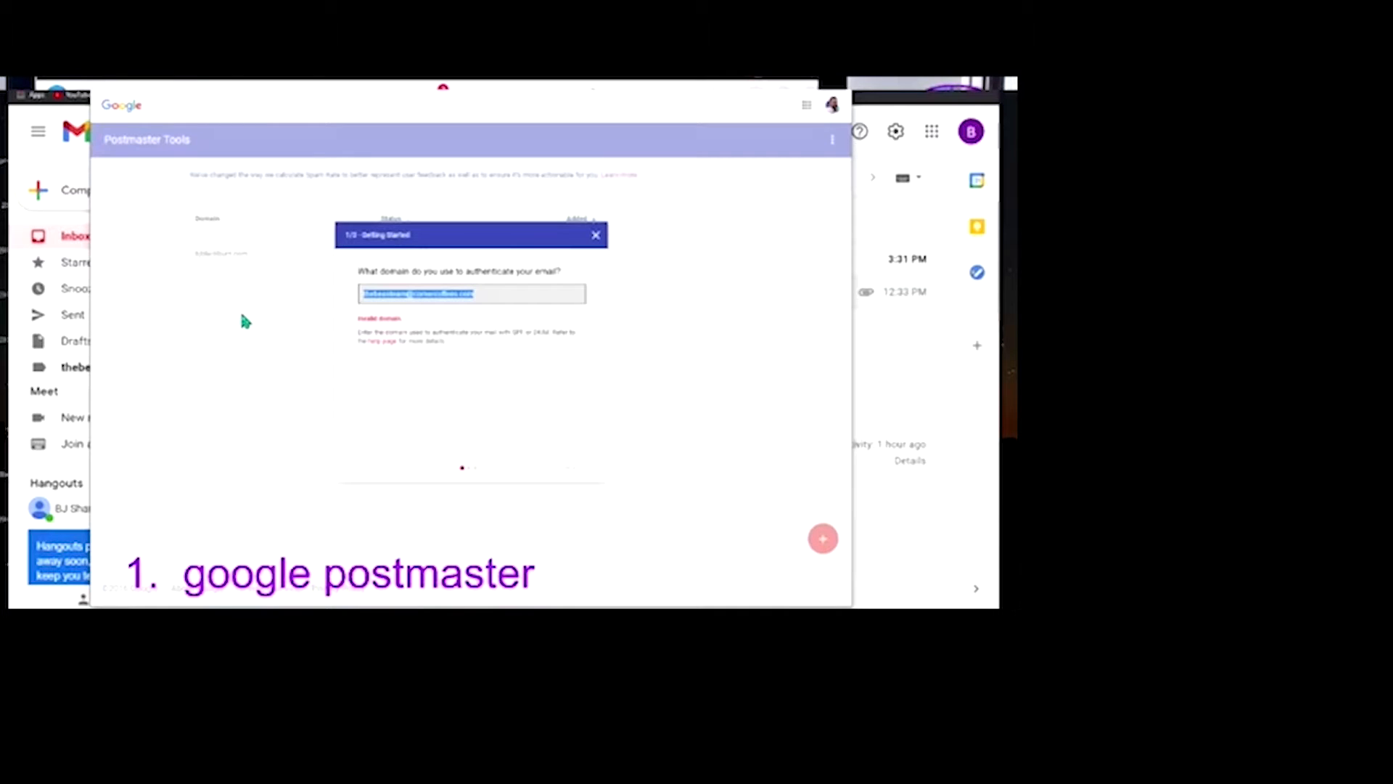
type("corner")
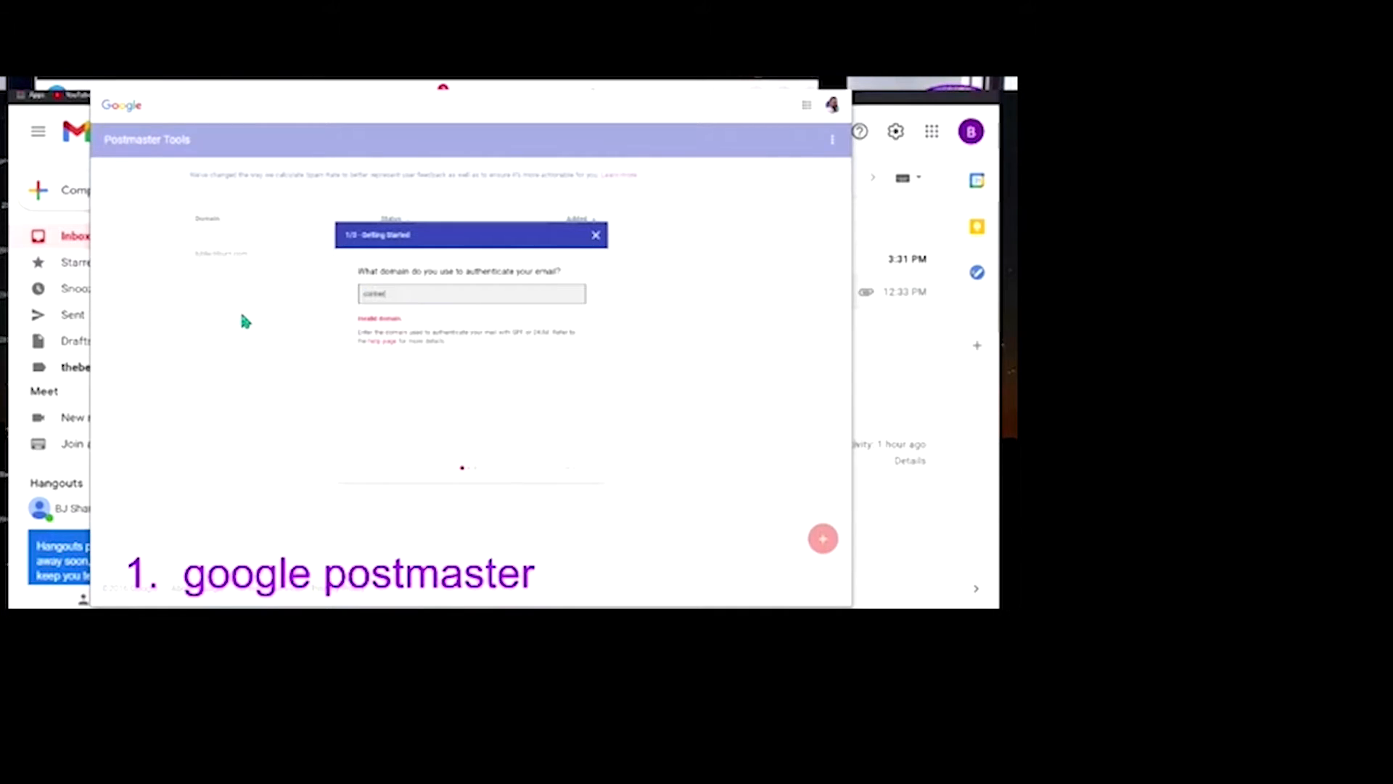
type("coffees.com")
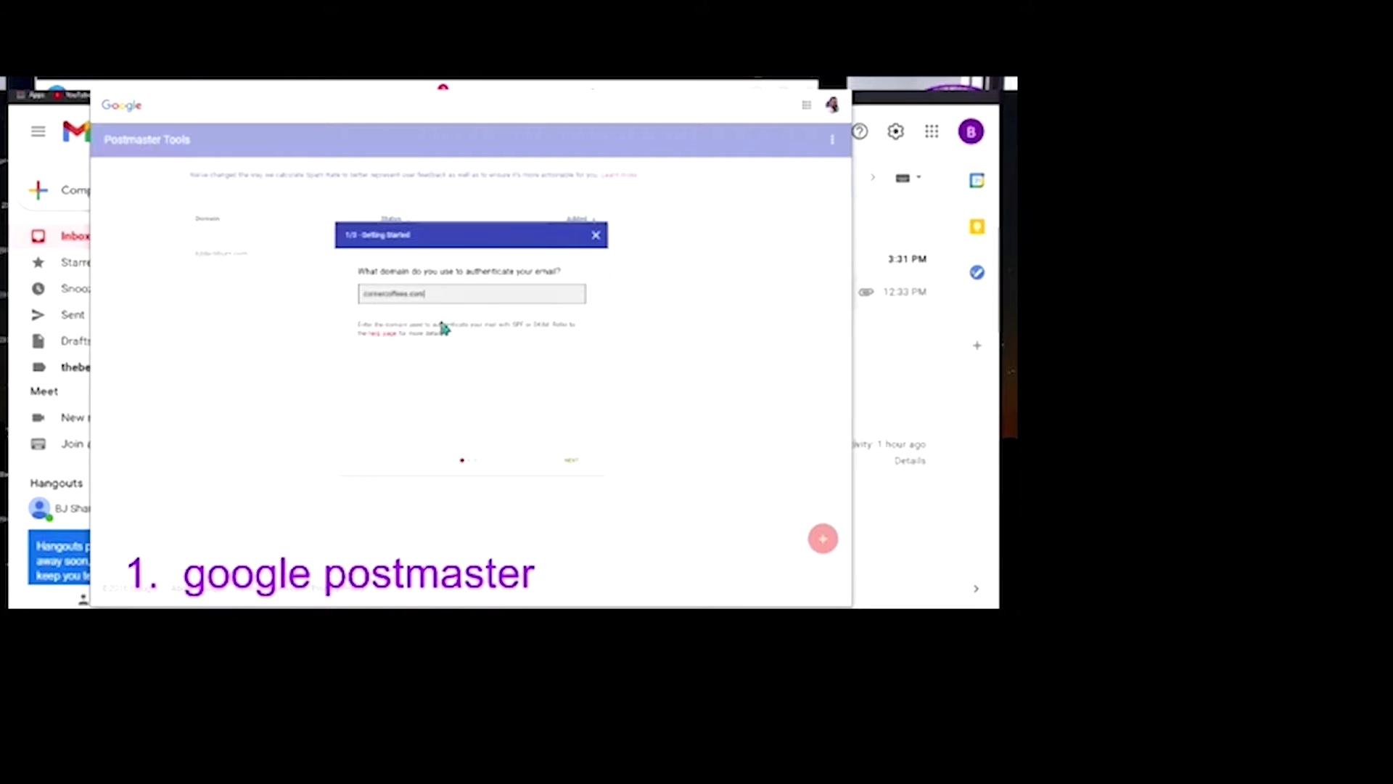
left_click(576, 460)
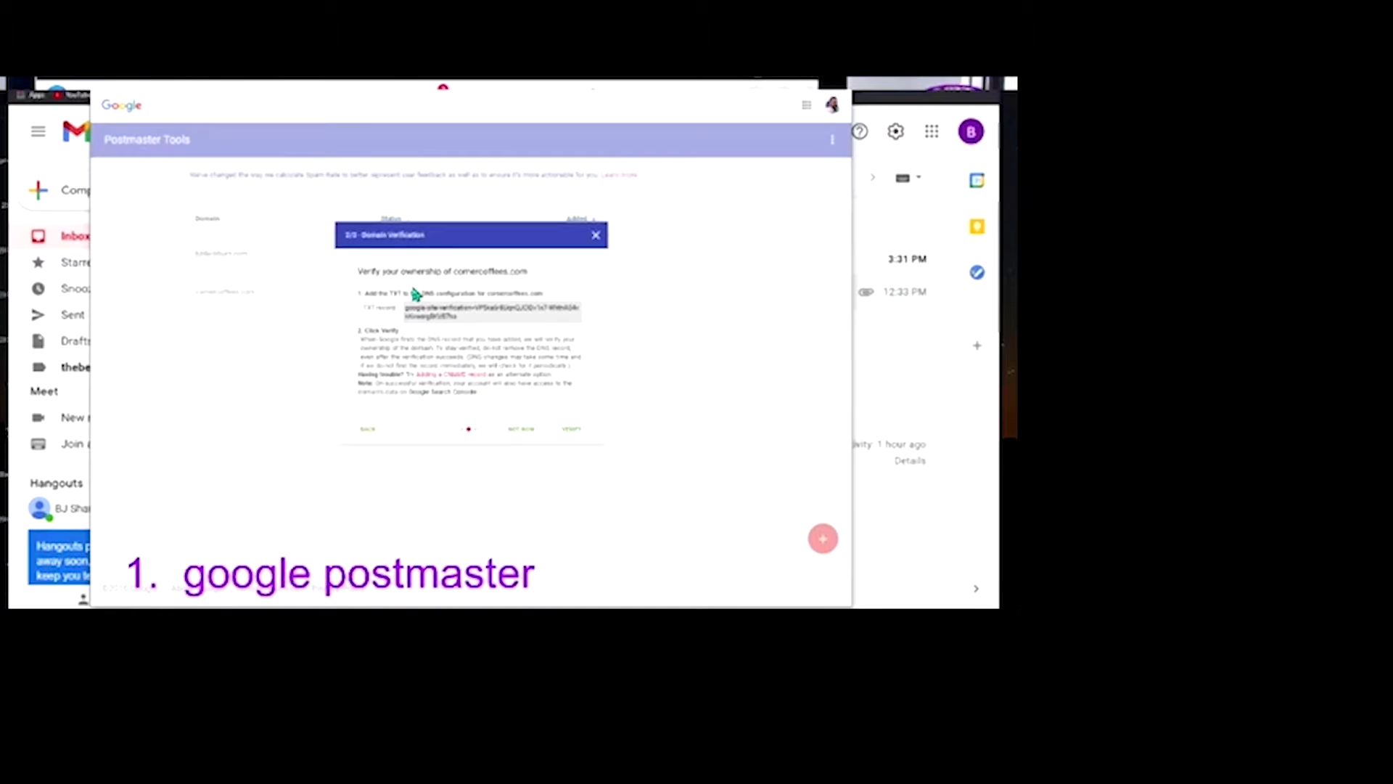
Copy the TXT verification value from the Domain Verification dialog
left_click_drag(466, 320, 387, 320)
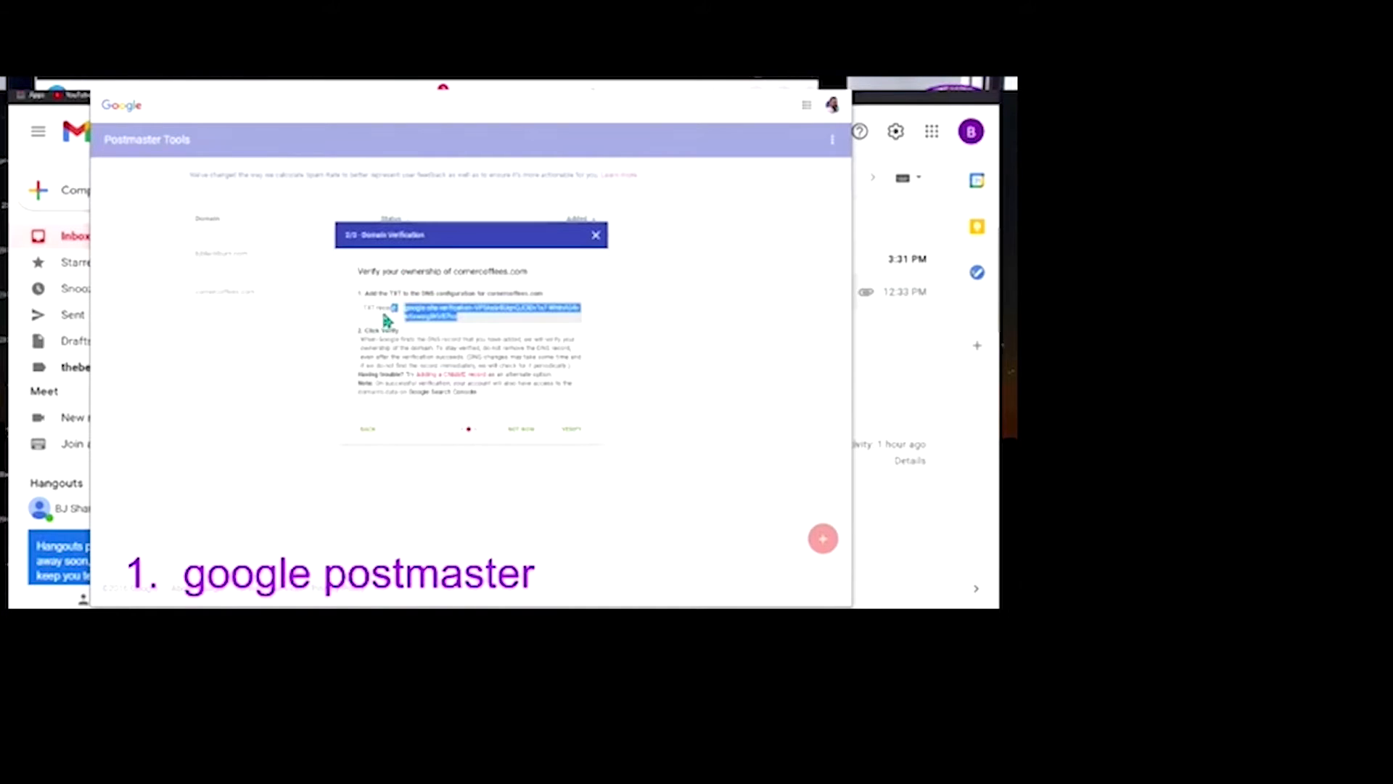
left_click(410, 310)
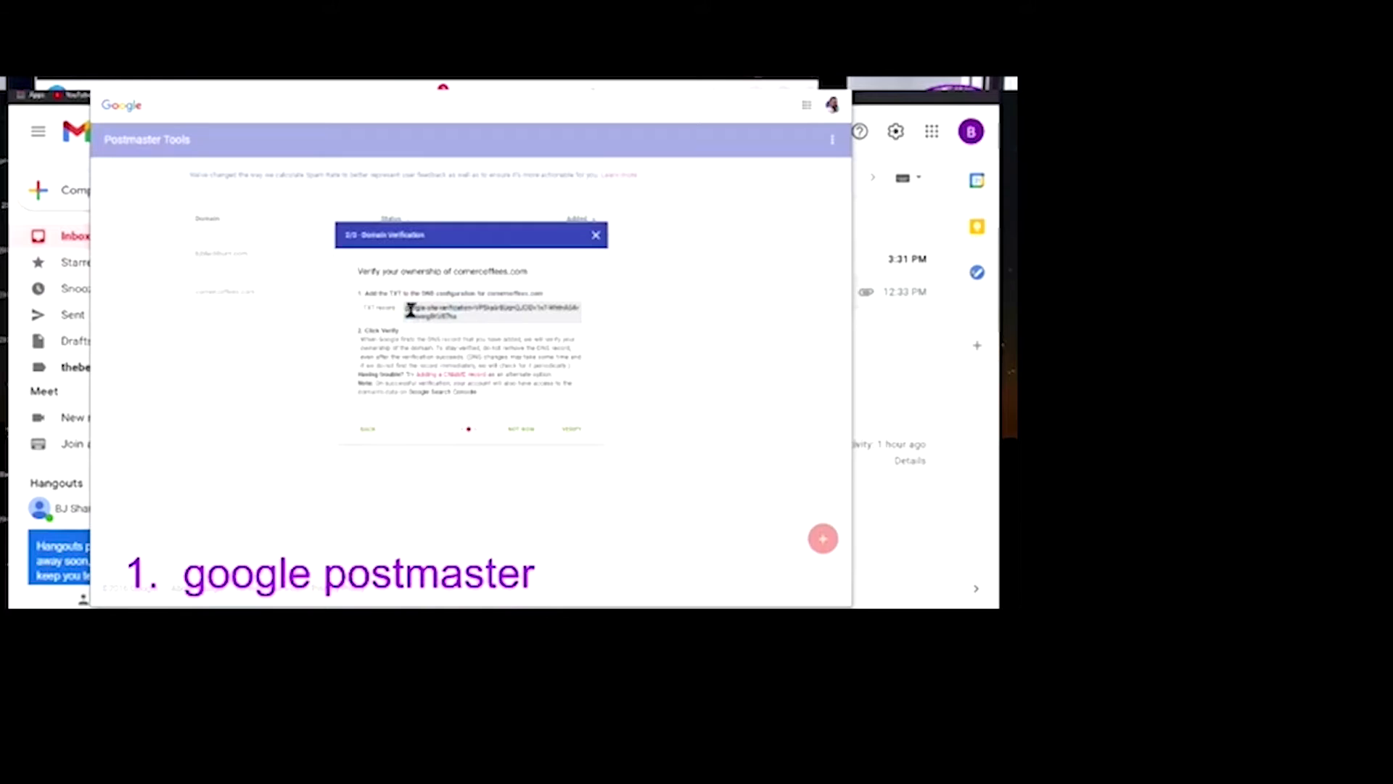
left_click_drag(405, 306, 429, 331)
right_click(426, 315)
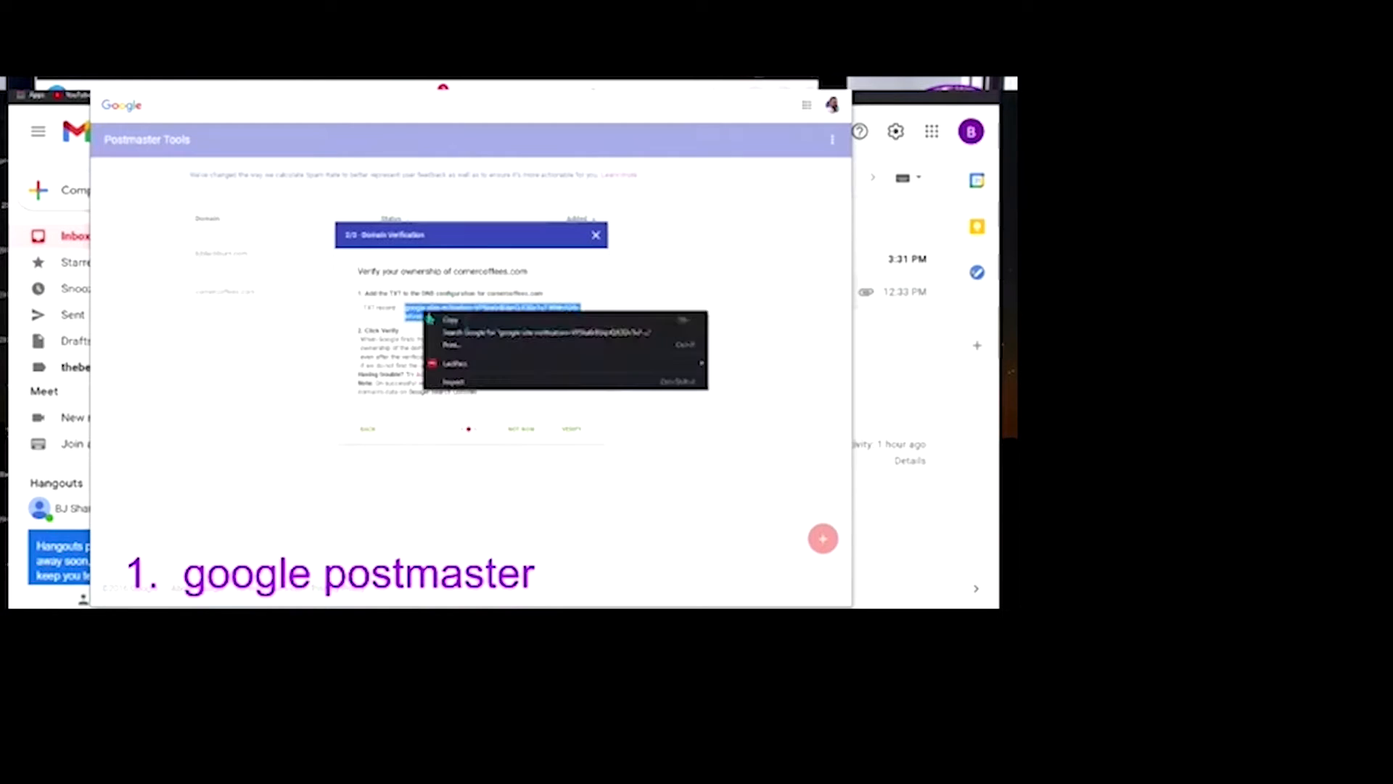
left_click(453, 320)
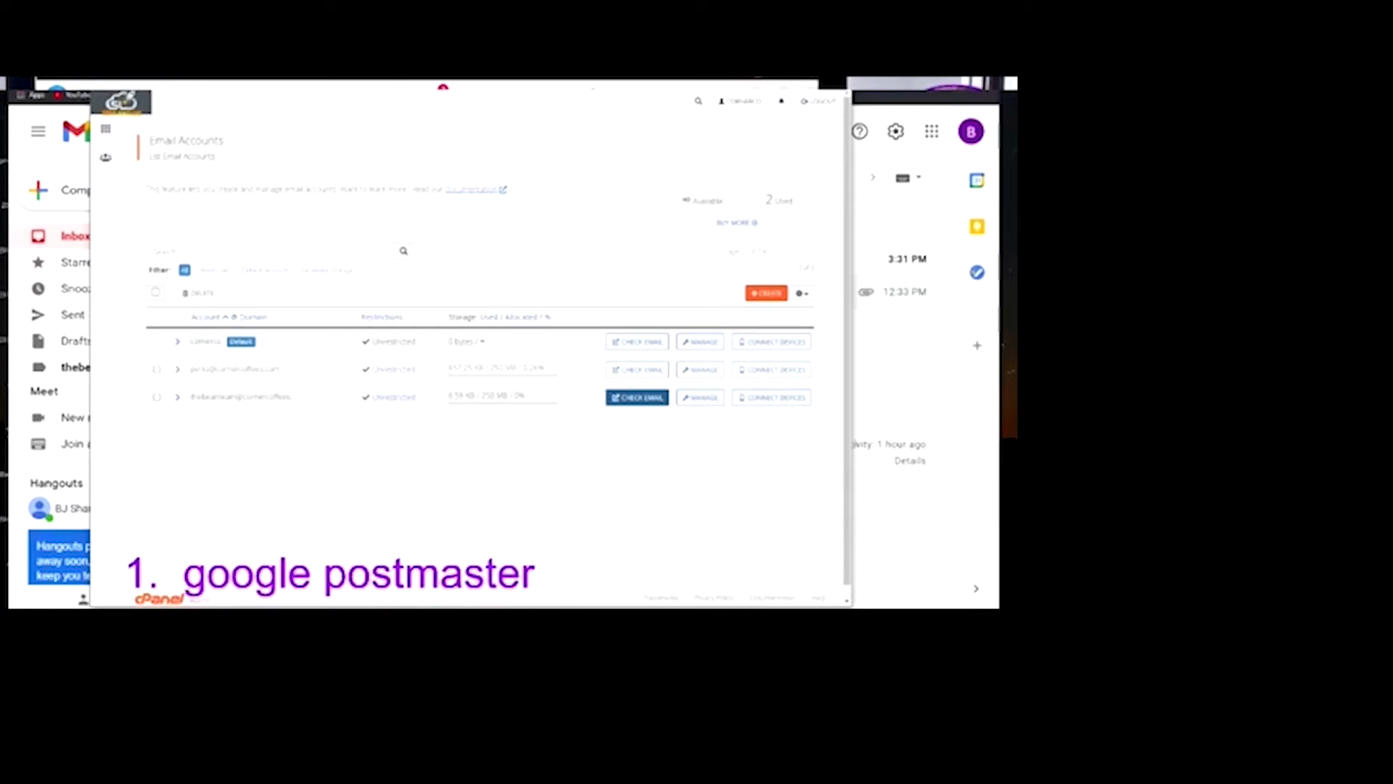
Open cPanel's Zone Editor and manage the DNS records of cornercoffees.com
left_click(106, 129)
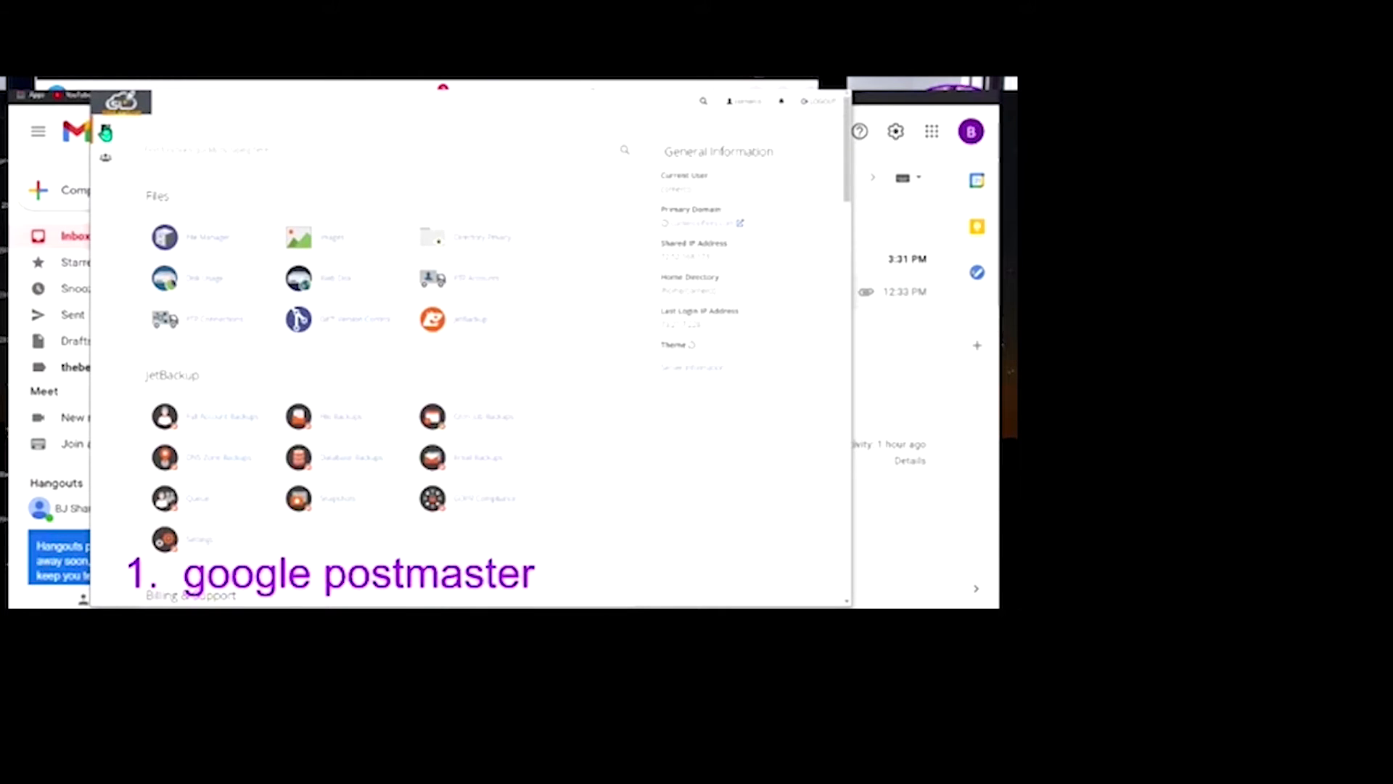
scroll(450, 193, "down", 7)
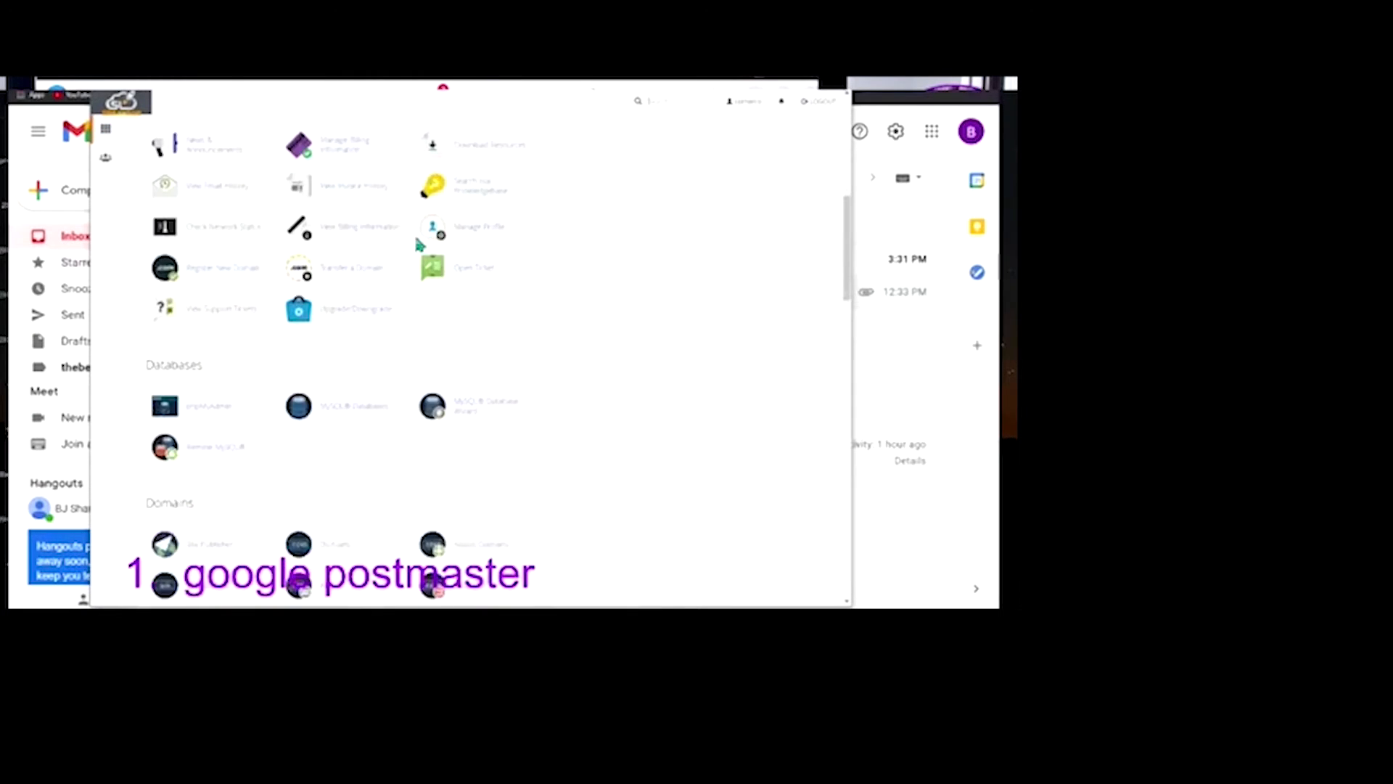
scroll(418, 245, "down", 3)
scroll(412, 238, "down", 3)
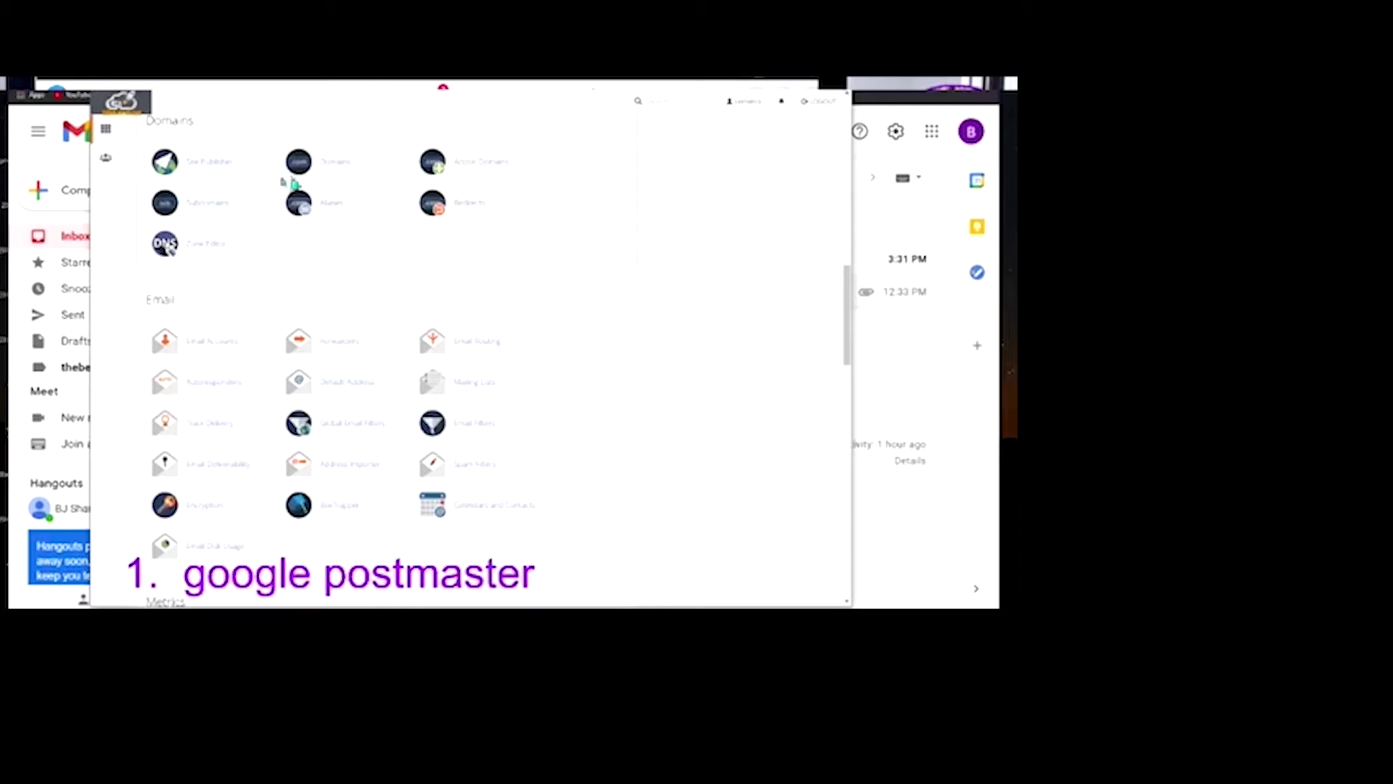
left_click(206, 250)
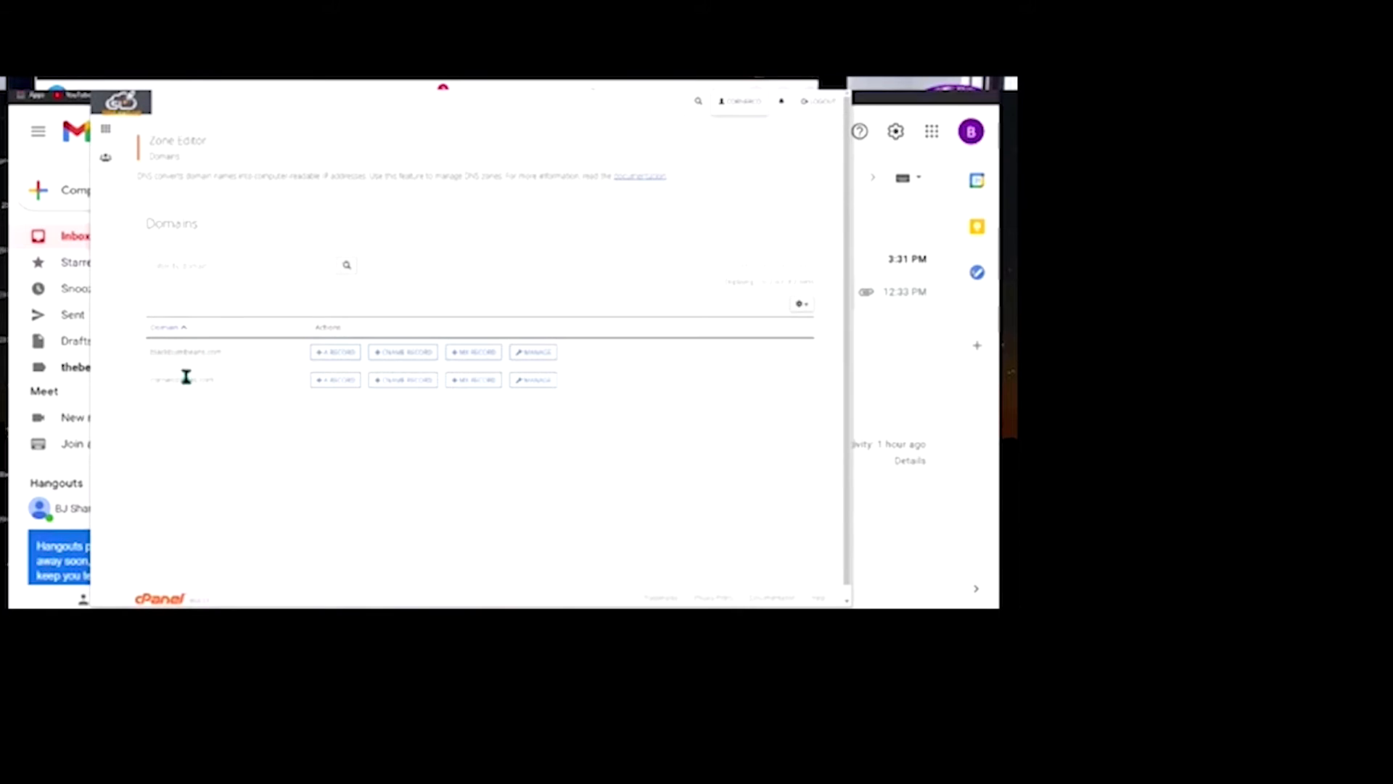
left_click(538, 383)
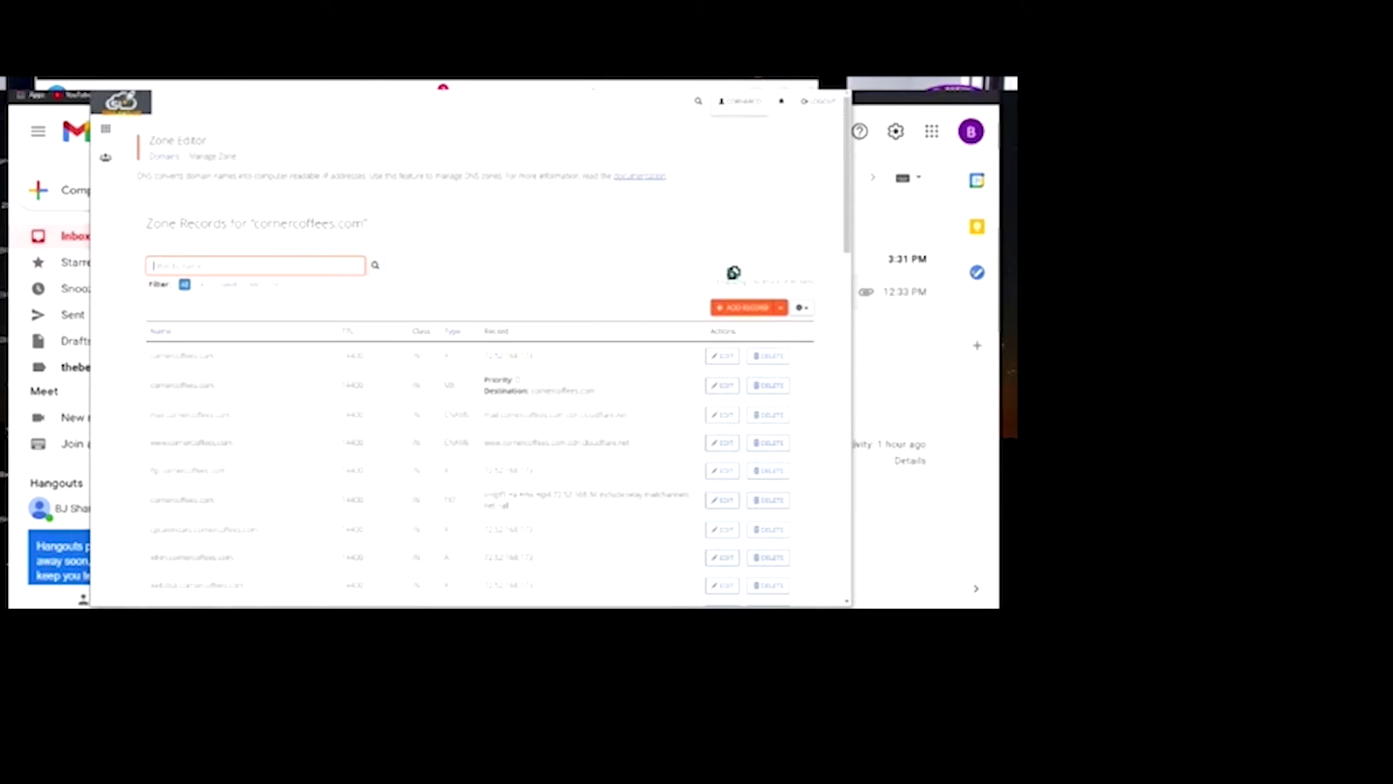
Start a new TXT record with TTL 3 holding the pasted Google verification string
left_click(738, 313)
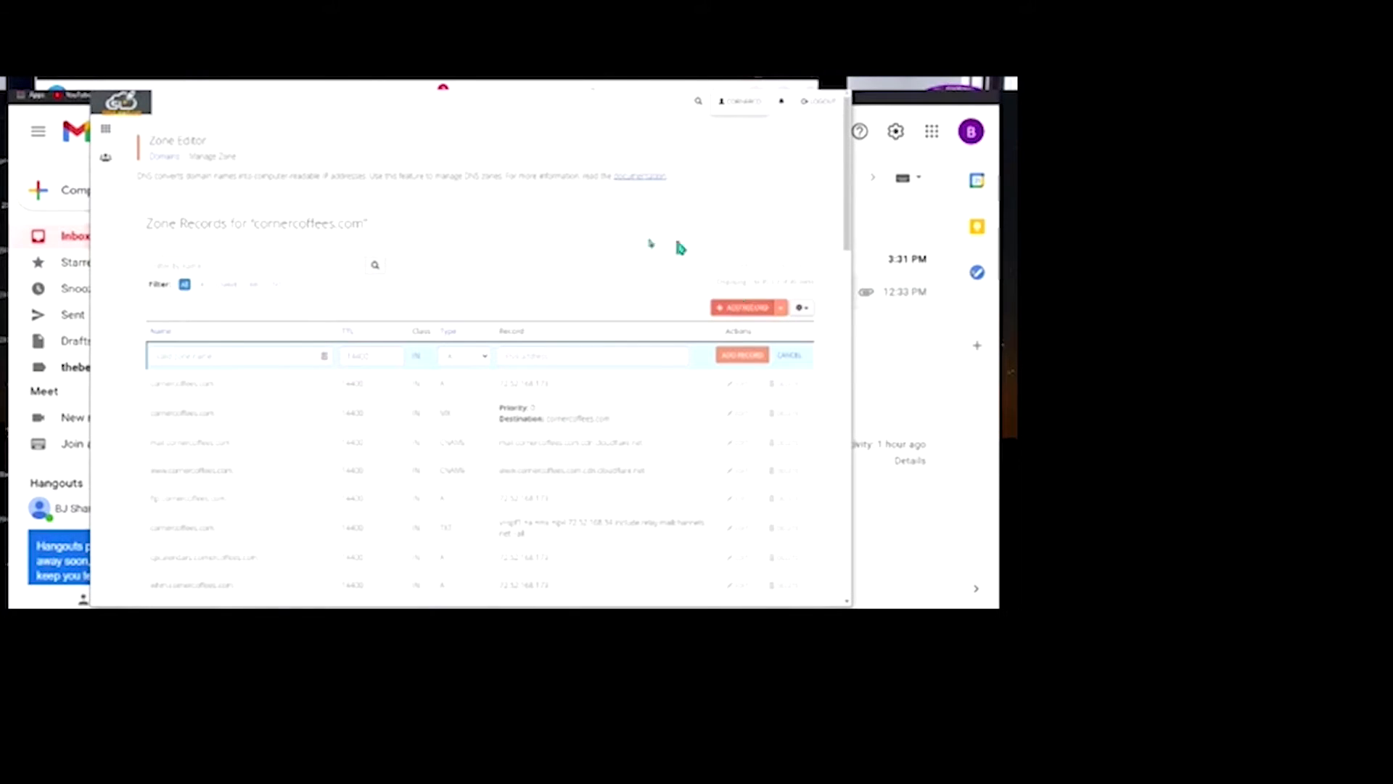
left_click(258, 354)
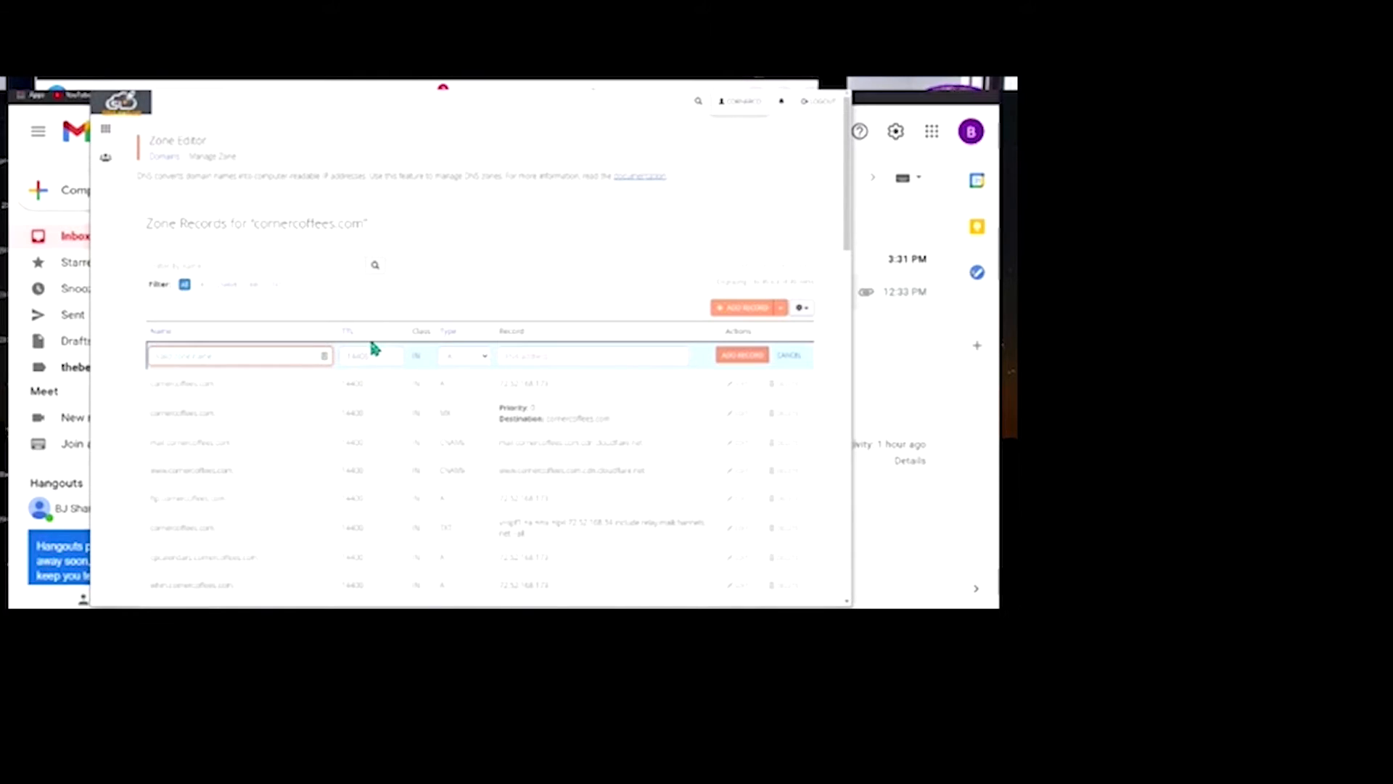
left_click(537, 354)
left_click(478, 357)
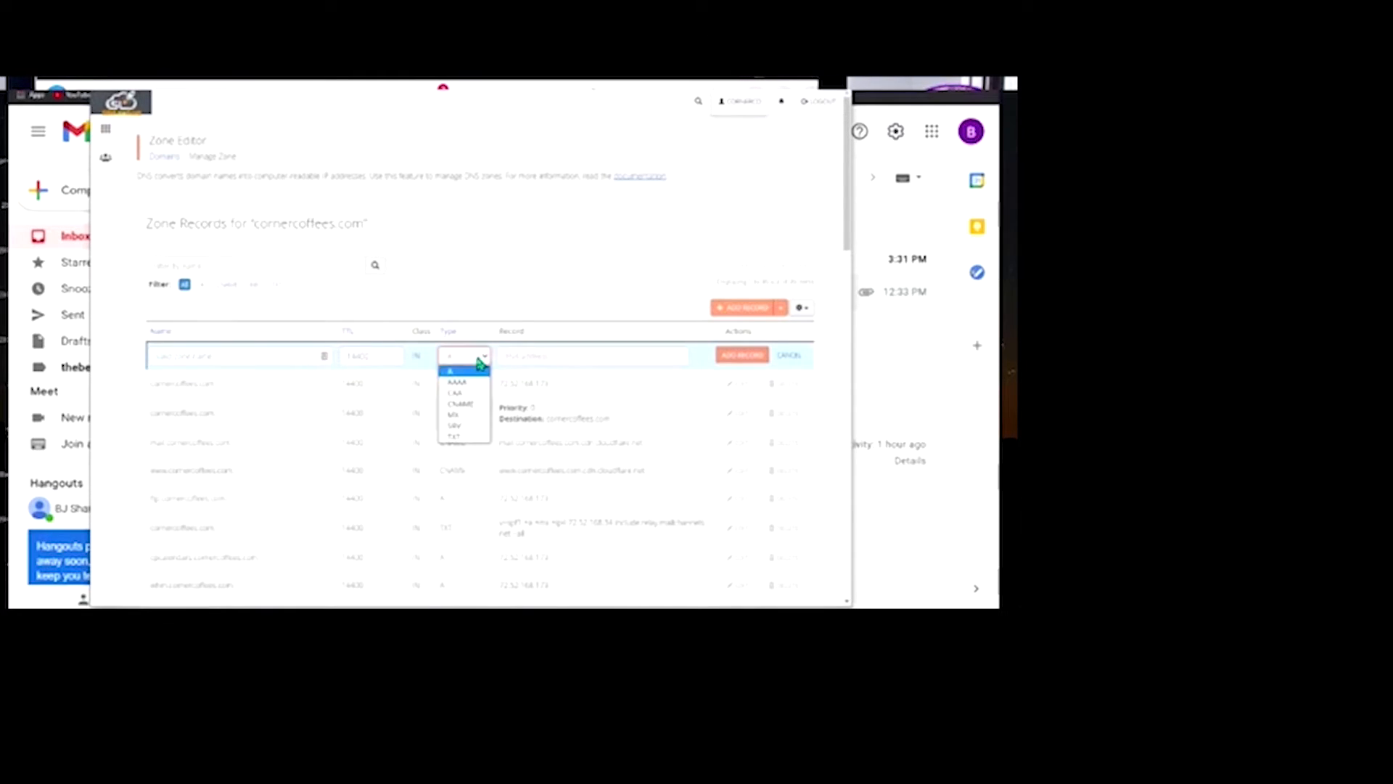
key("t")
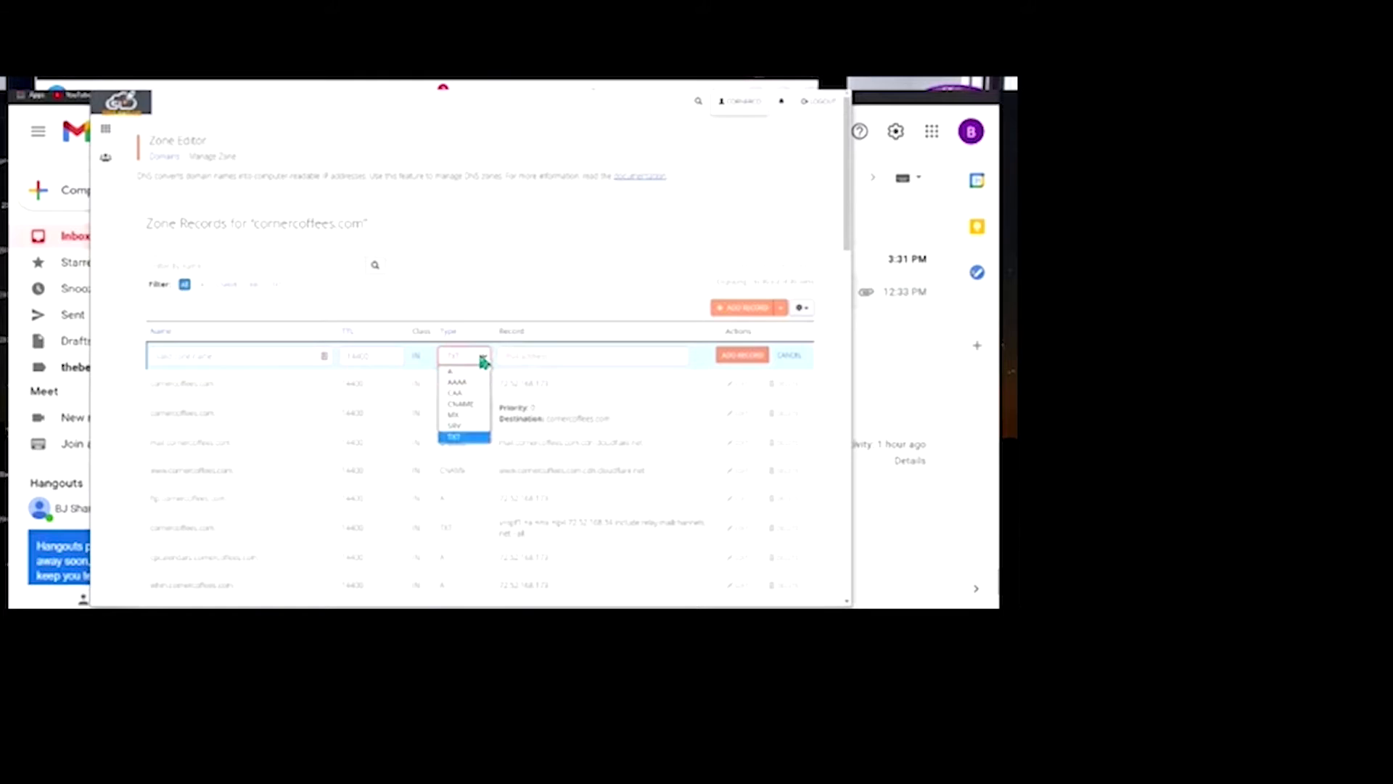
left_click(454, 437)
double_click(381, 359)
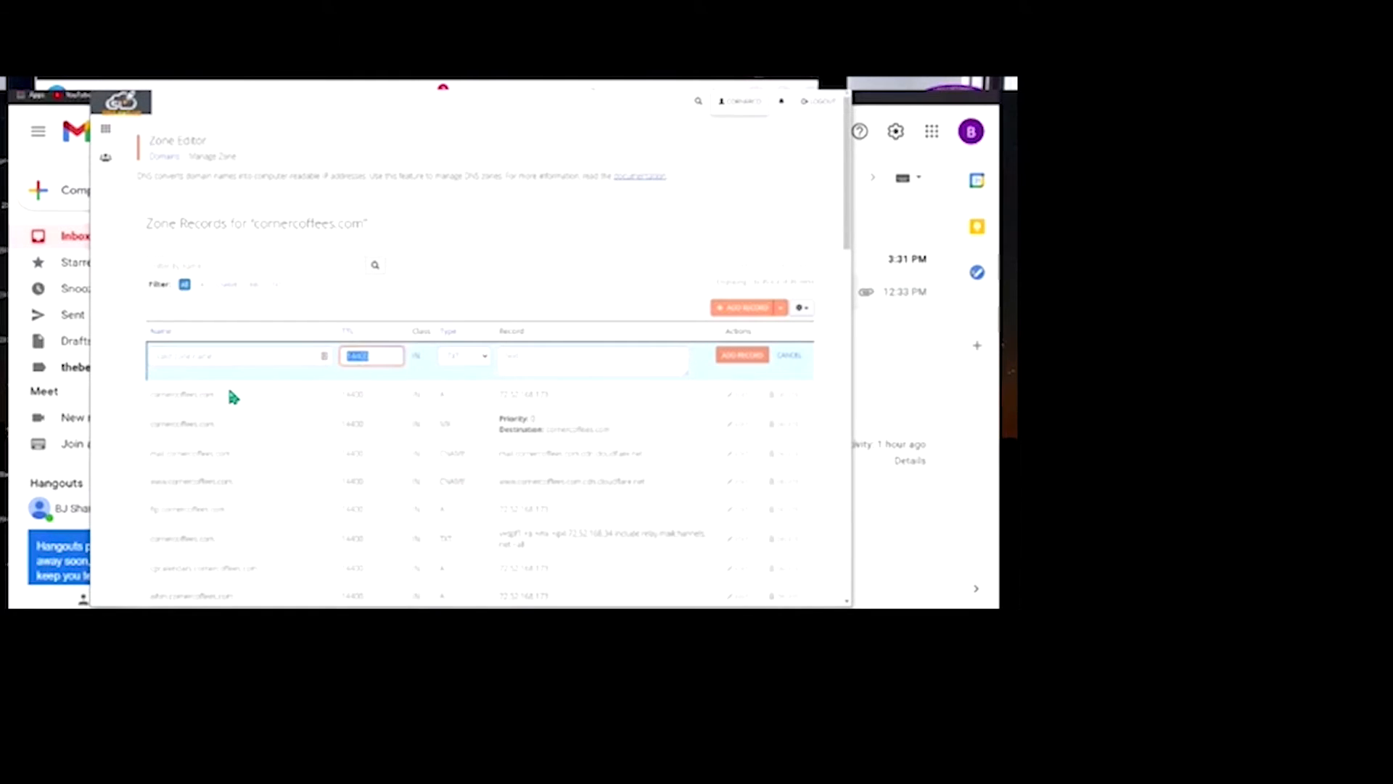
type("3")
left_click(528, 352)
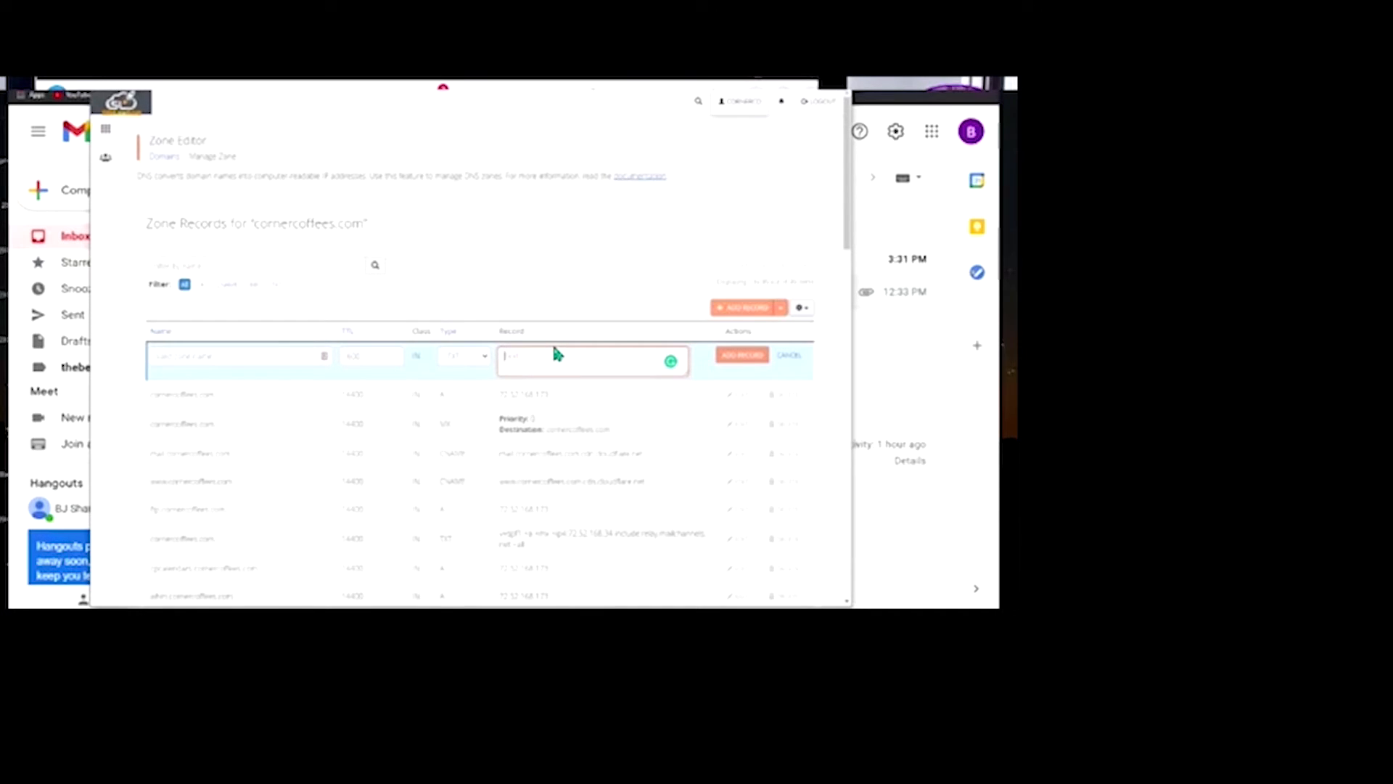
key("ctrl+v")
key("alt+Tab")
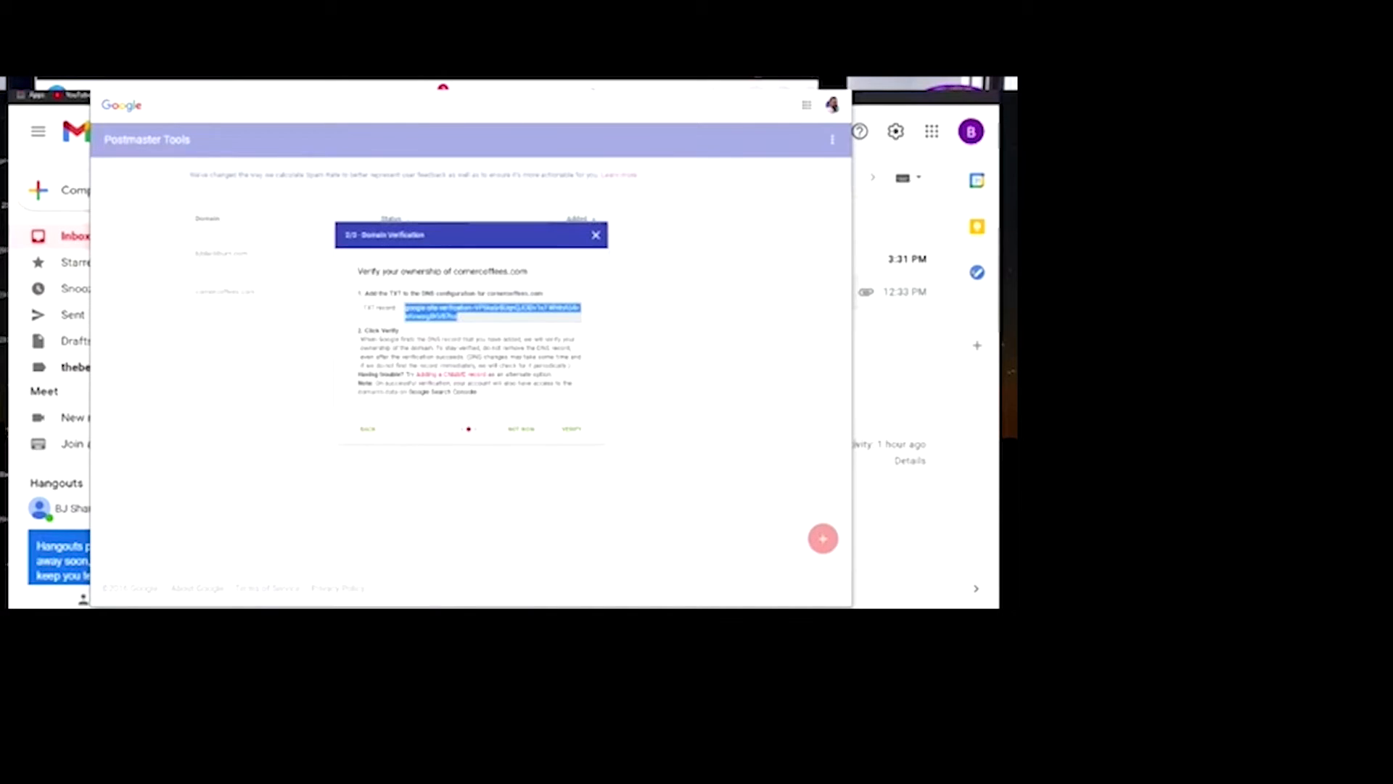
Enter cornercoffees.com as the new TXT record's name in the Zone Editor
key("alt+Tab")
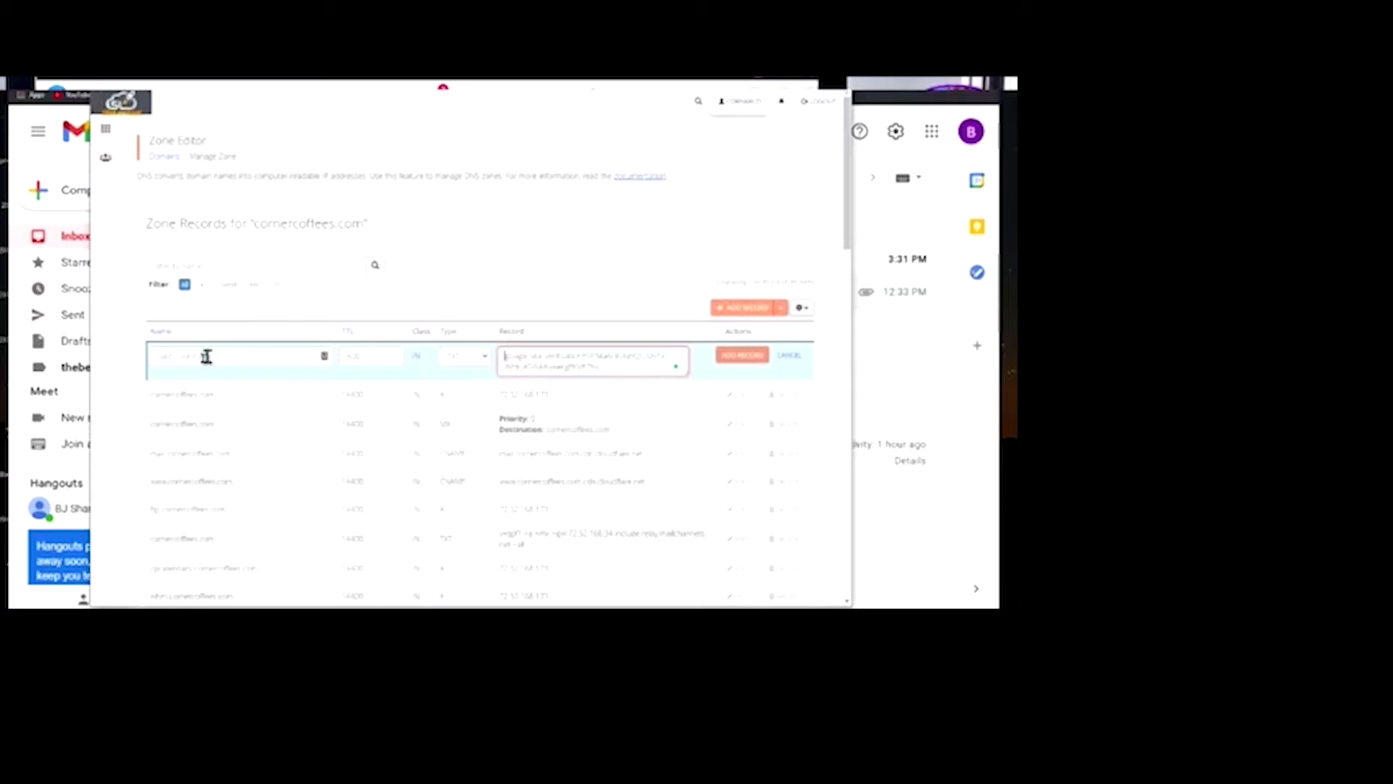
left_click(190, 357)
left_click(390, 259)
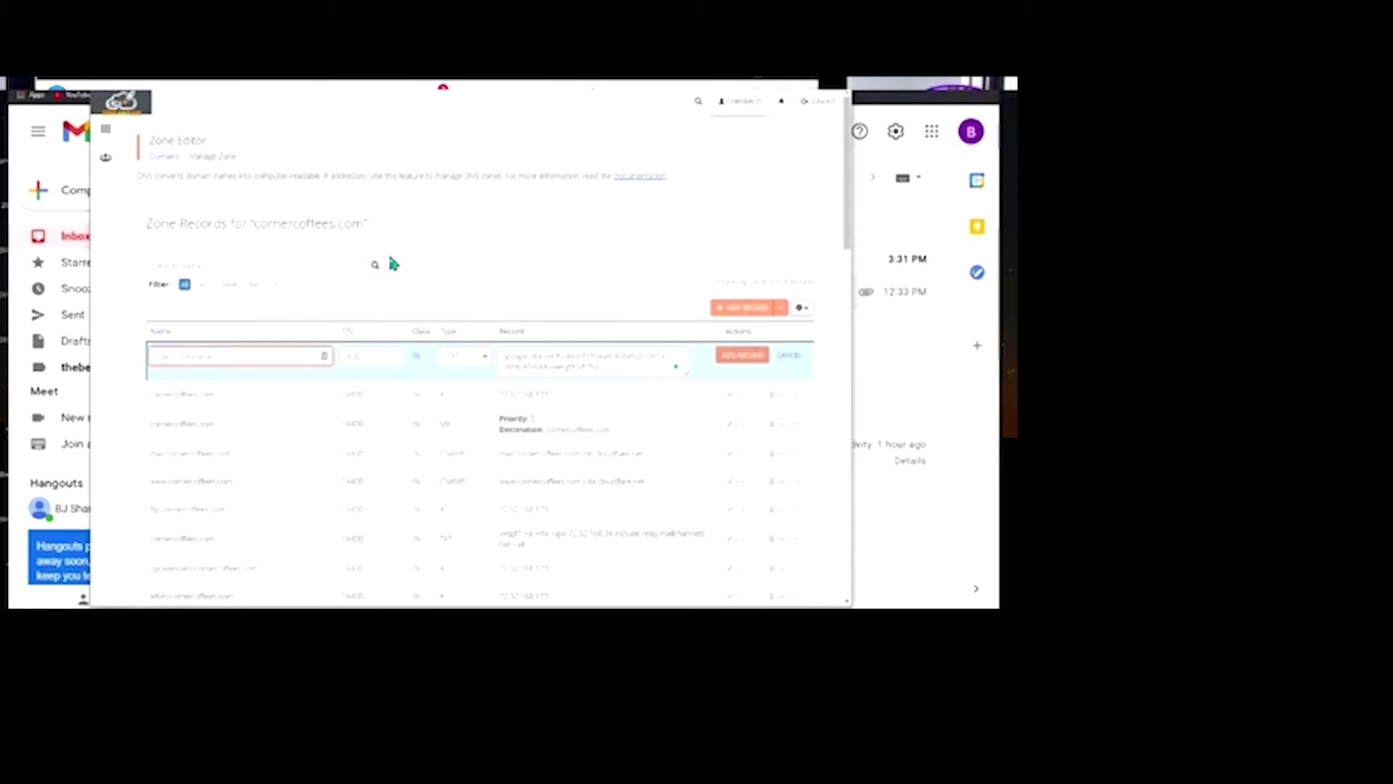
type("co")
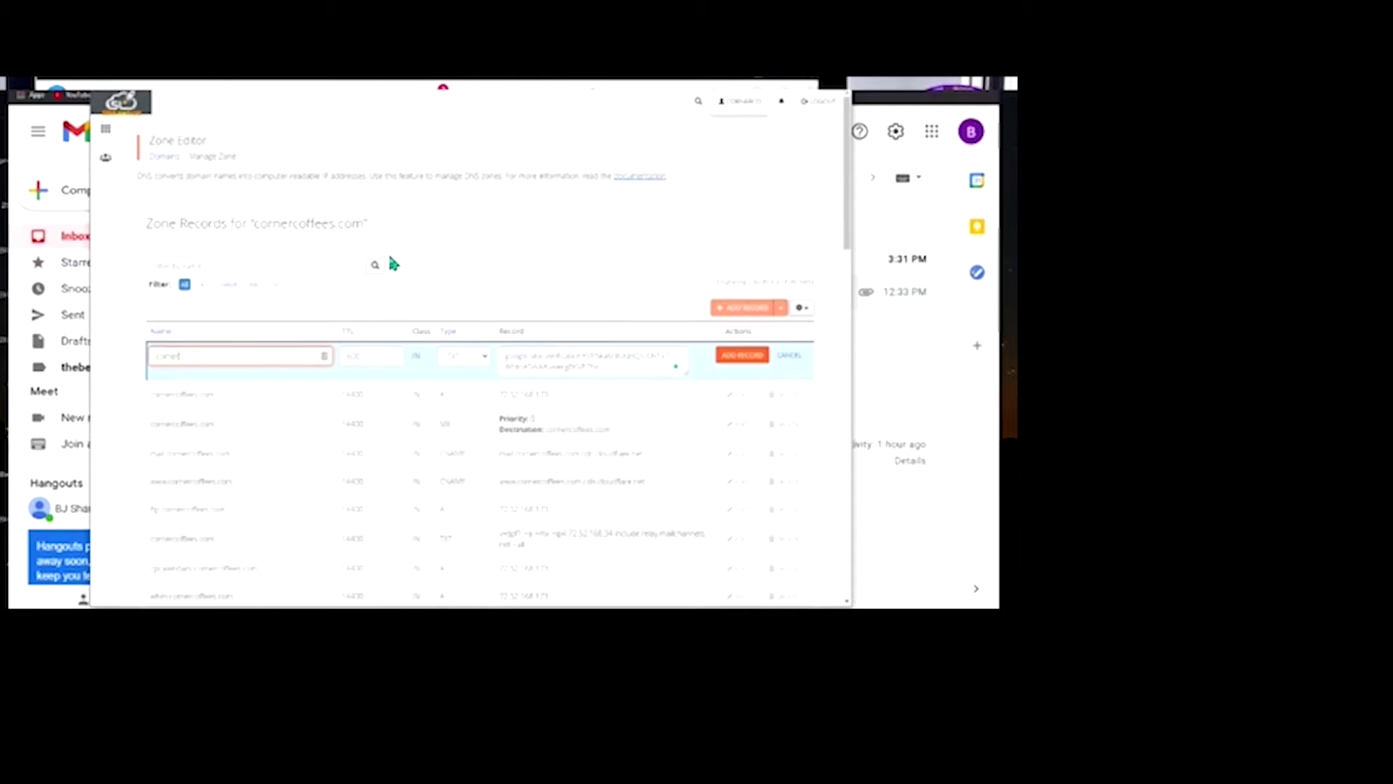
type("rnercoffees.com")
Check the record name at higher zoom, restore normal zoom, and save the TXT record
key("ctrl+plus")
key("ctrl+plus")
key("ctrl+plus")
key("ctrl+plus")
key("ctrl+plus")
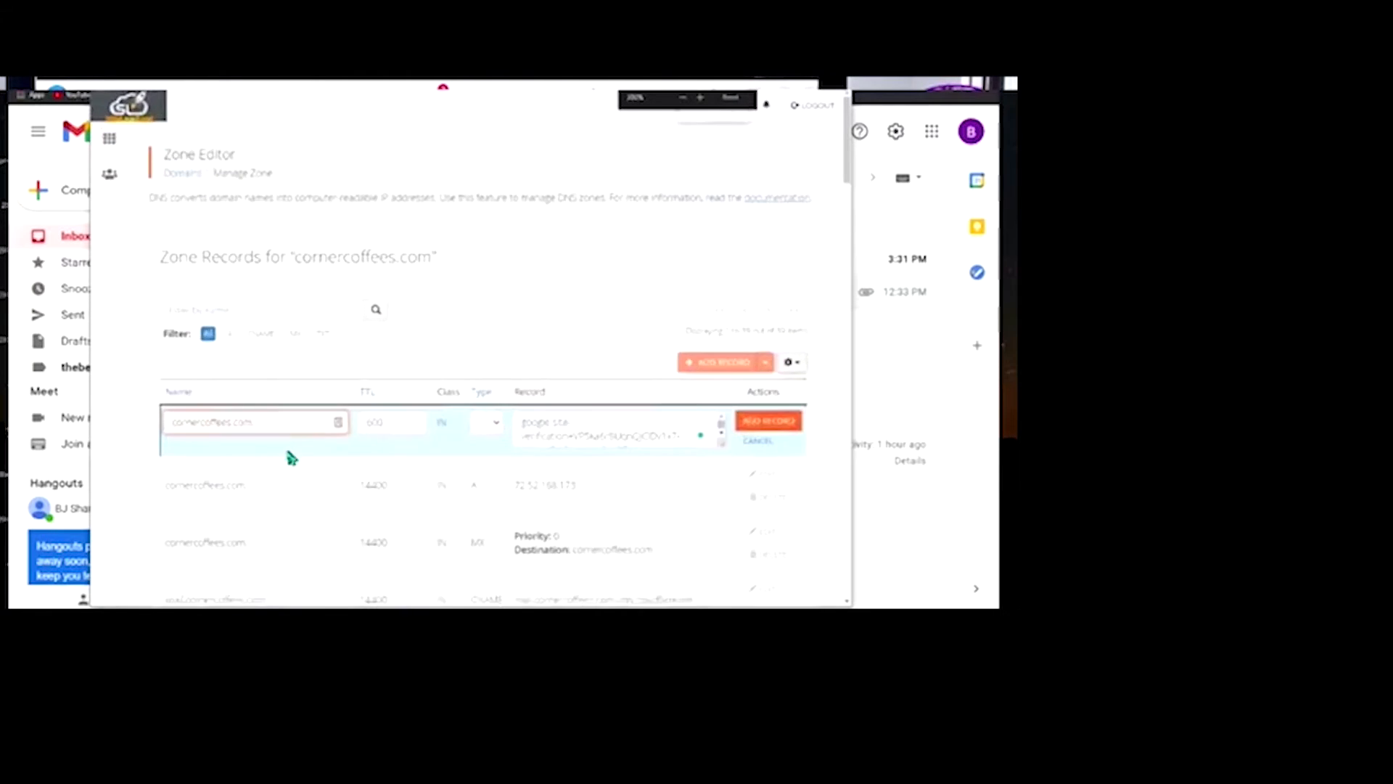
scroll(322, 377, "up", 4)
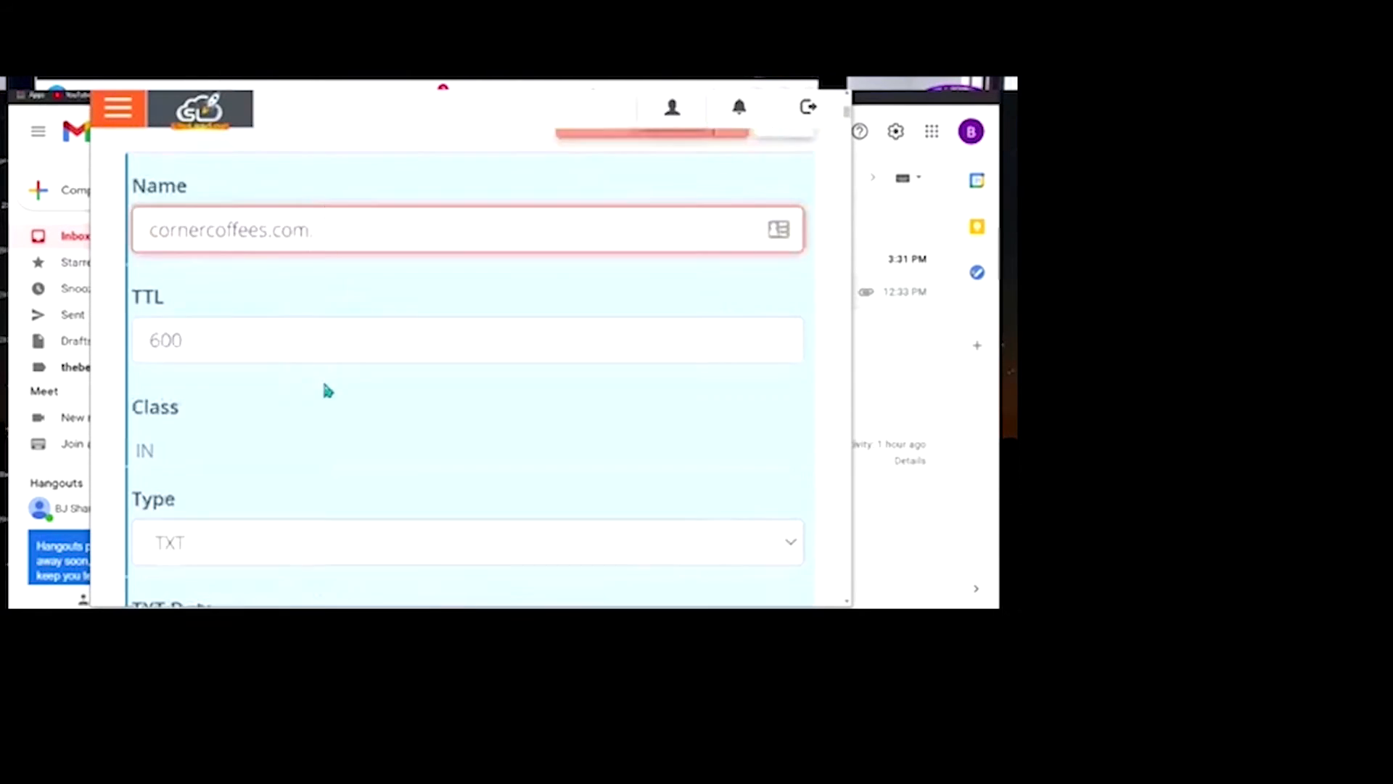
left_click_drag(305, 341, 289, 439)
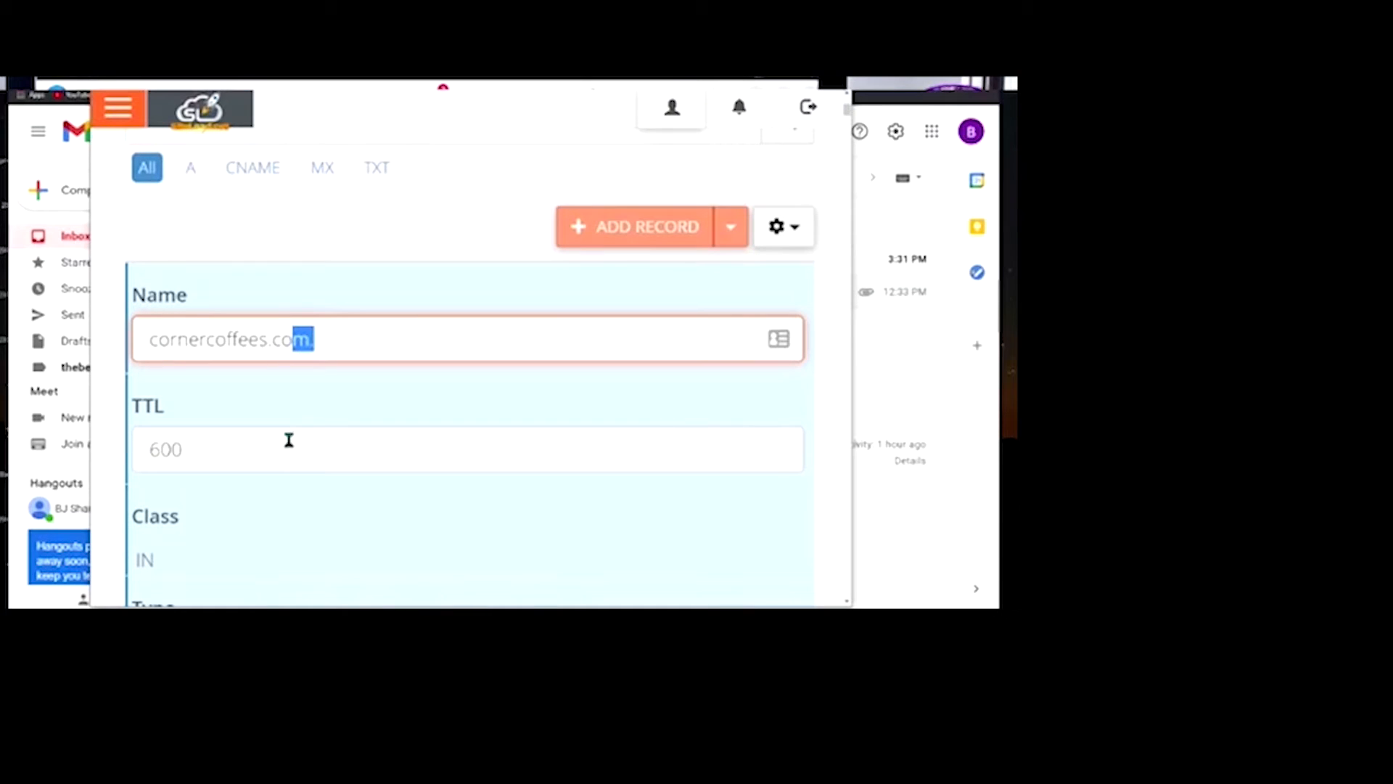
key("ctrl+minus")
key("ctrl+minus")
key("ctrl+minus")
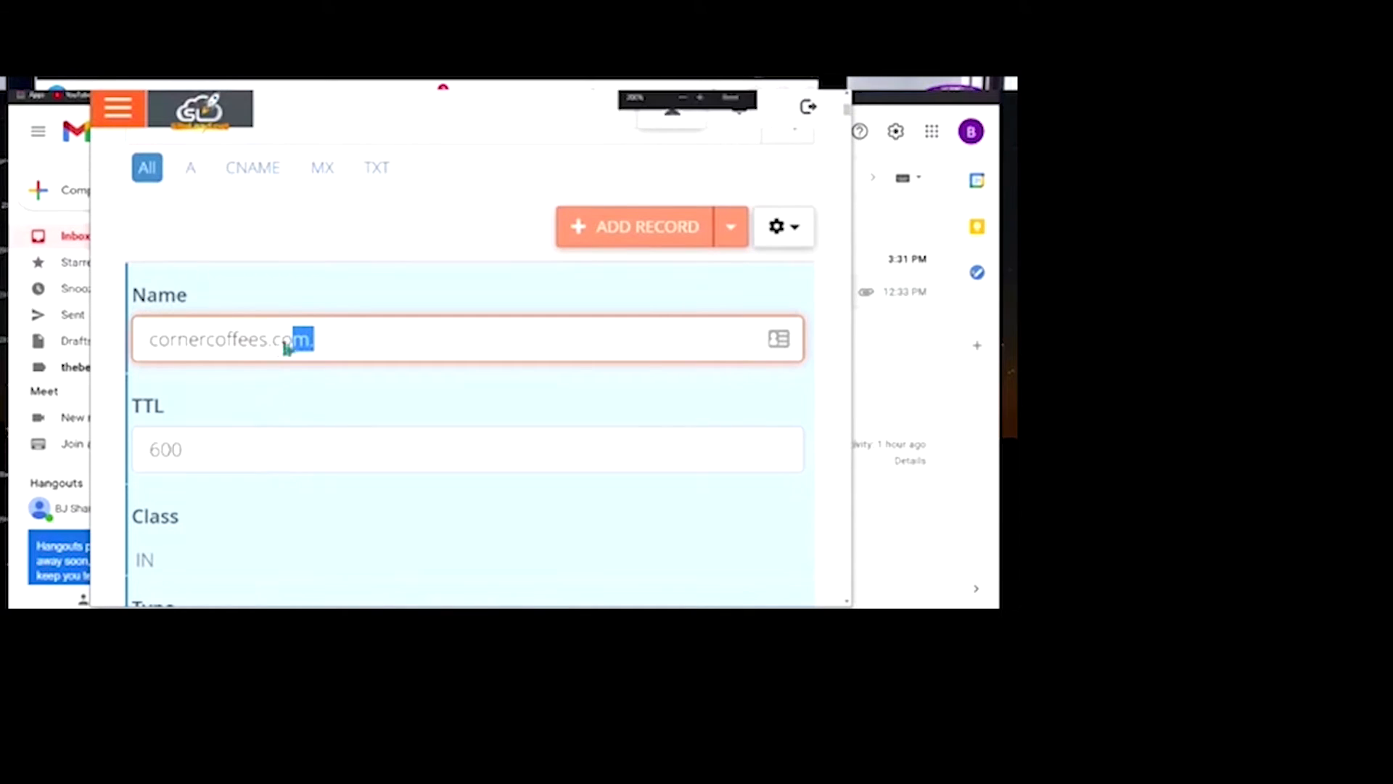
scroll(288, 327, "down", 1)
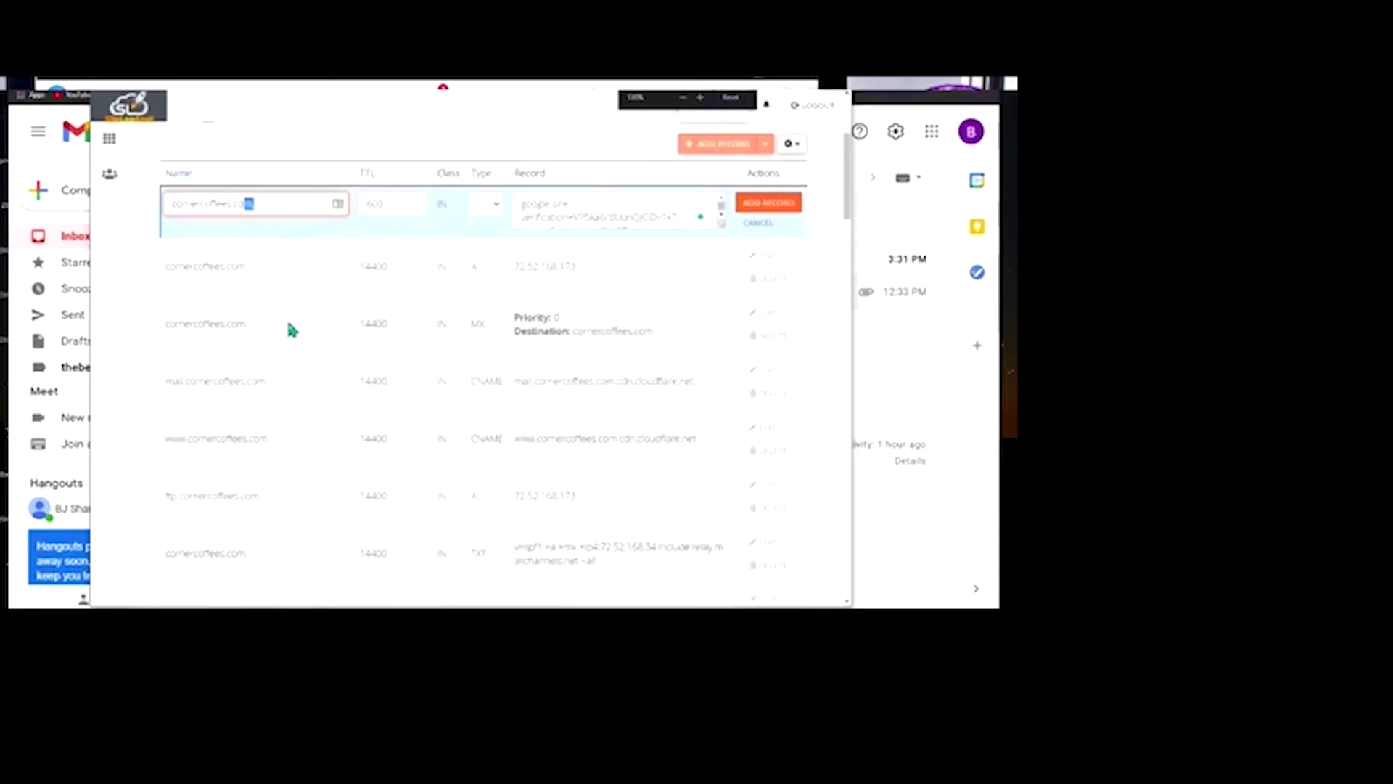
key("ctrl+minus")
scroll(539, 287, "up", 4)
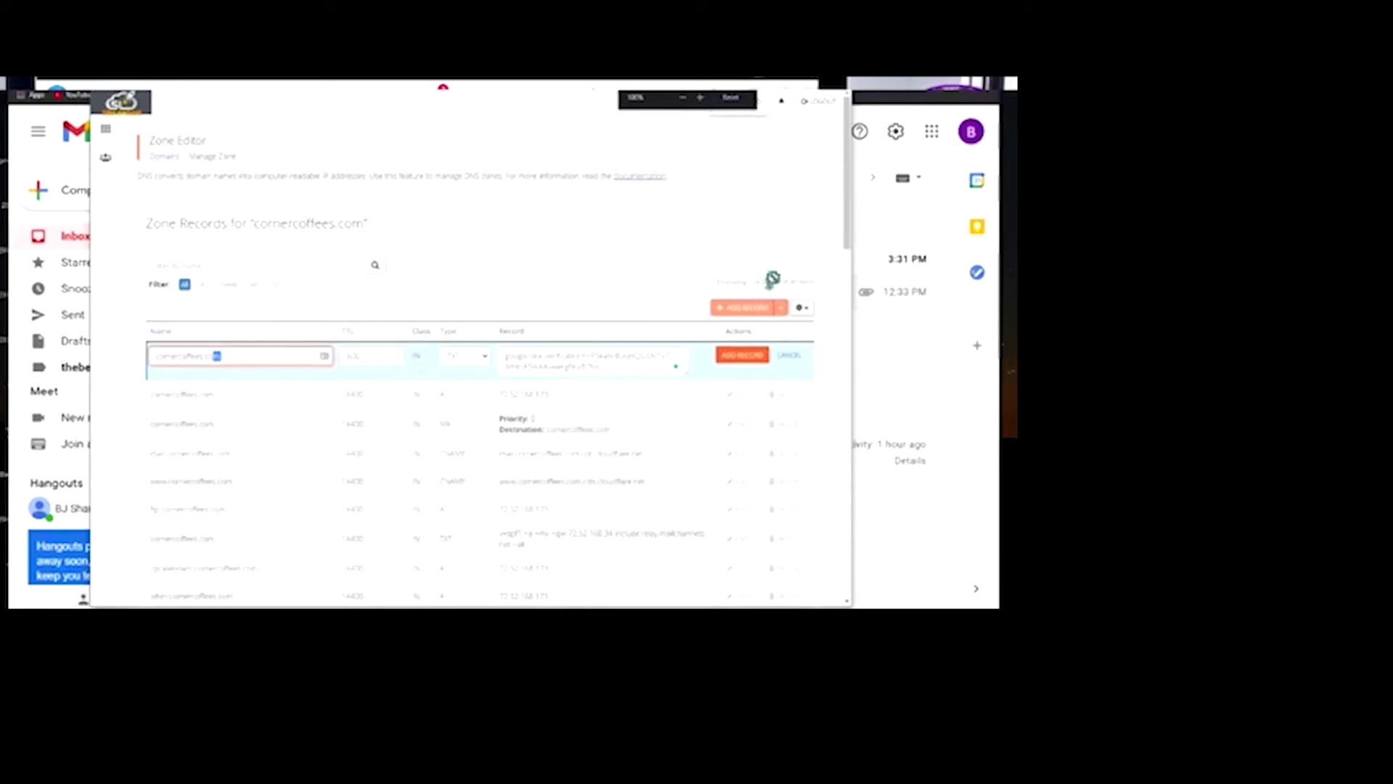
left_click(735, 353)
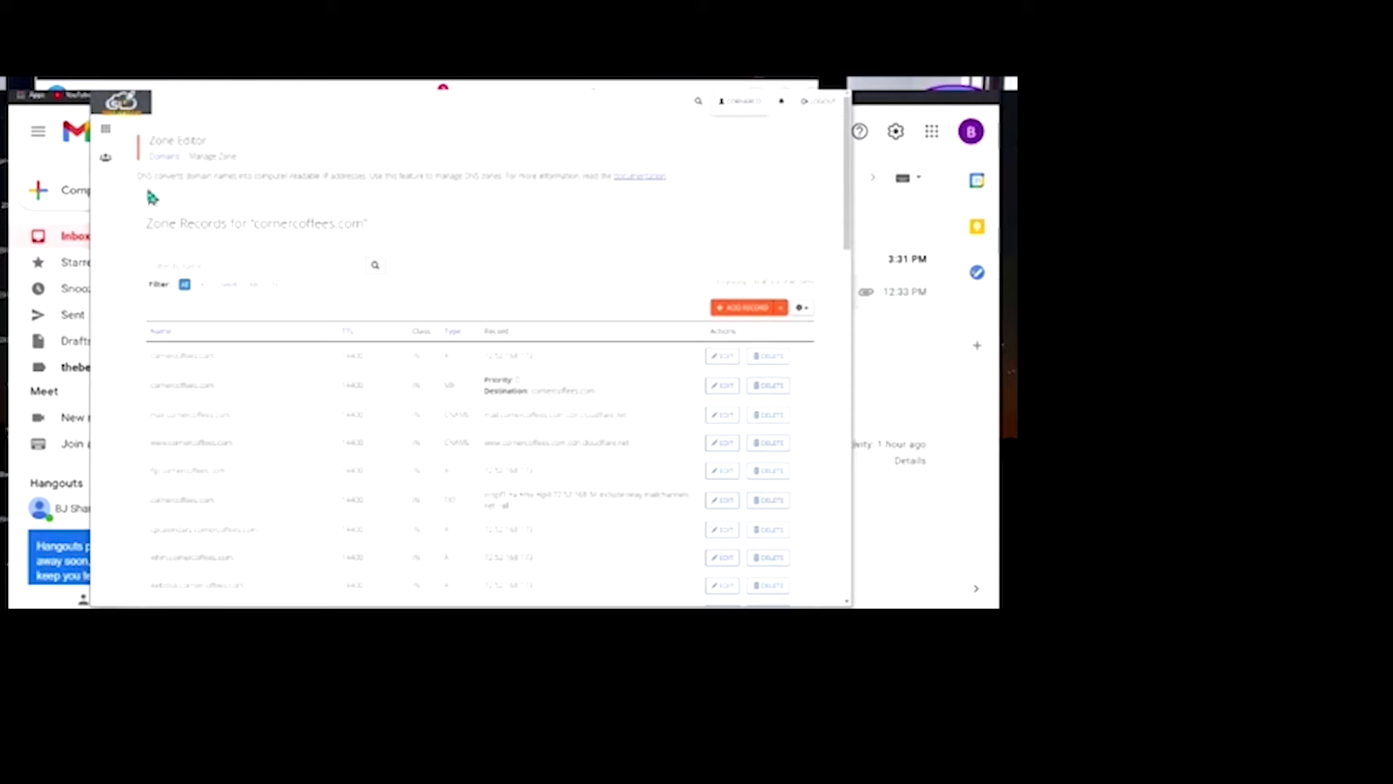
left_click(378, 54)
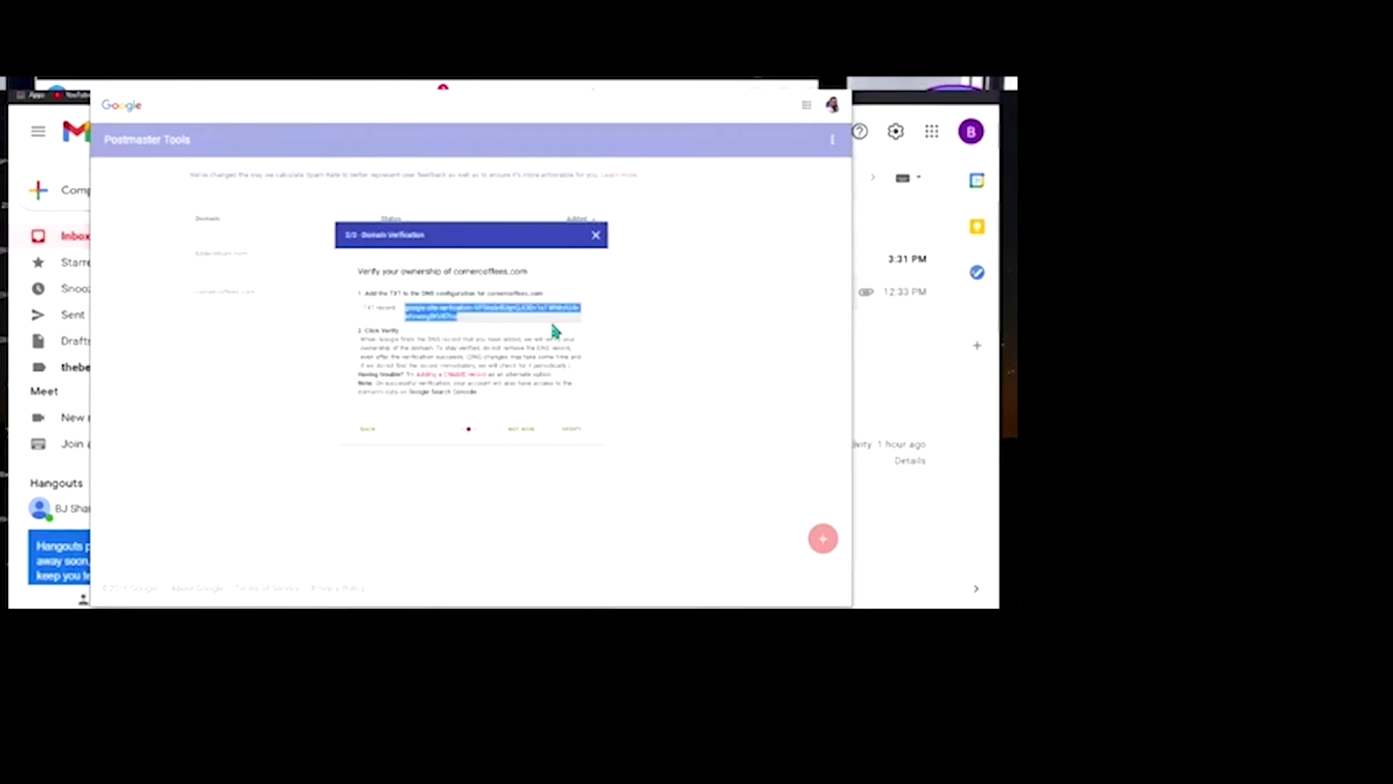
Confirm domain ownership verification for cornercoffees.com in Google Postmaster Tools
left_click(573, 434)
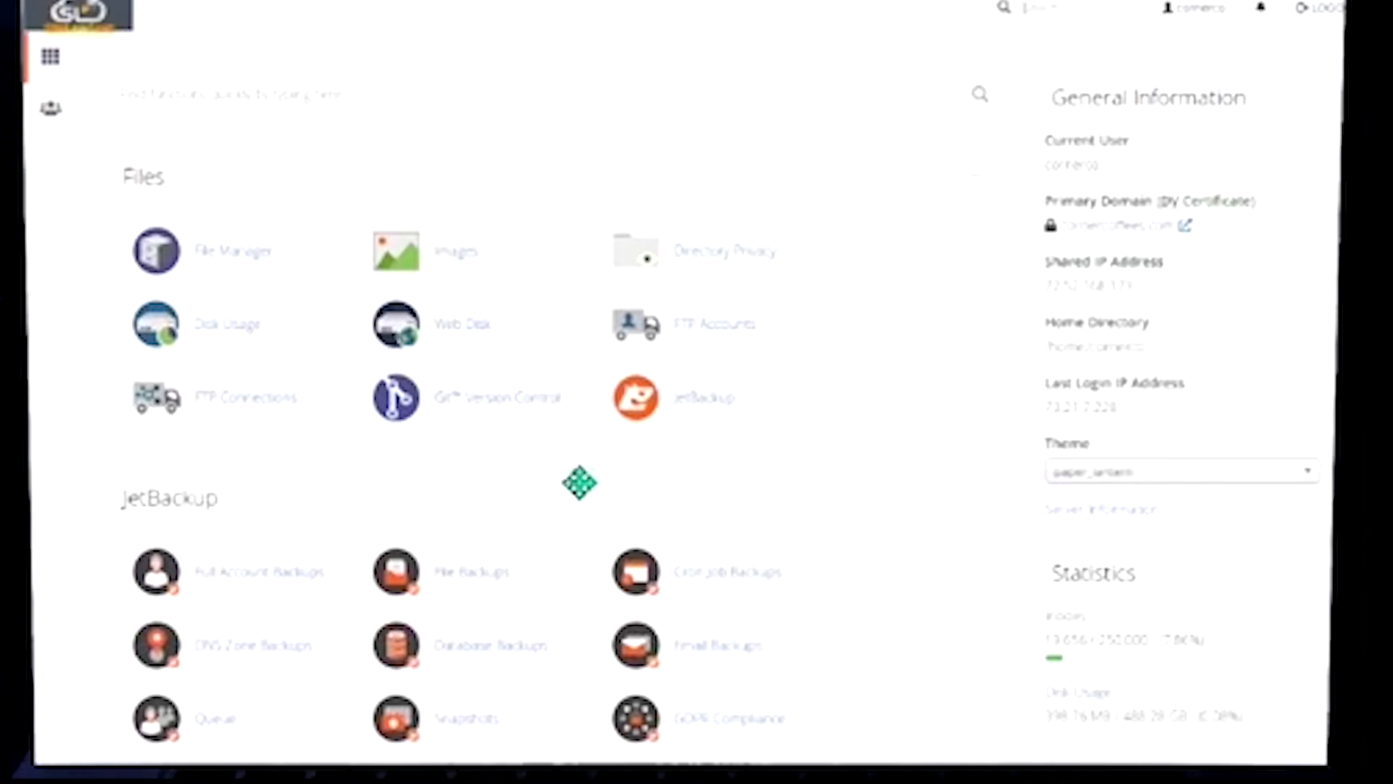
Open the Email Accounts page from the Email section of cPanel's home page
scroll(488, 521, "down", 4)
scroll(491, 523, "down", 17)
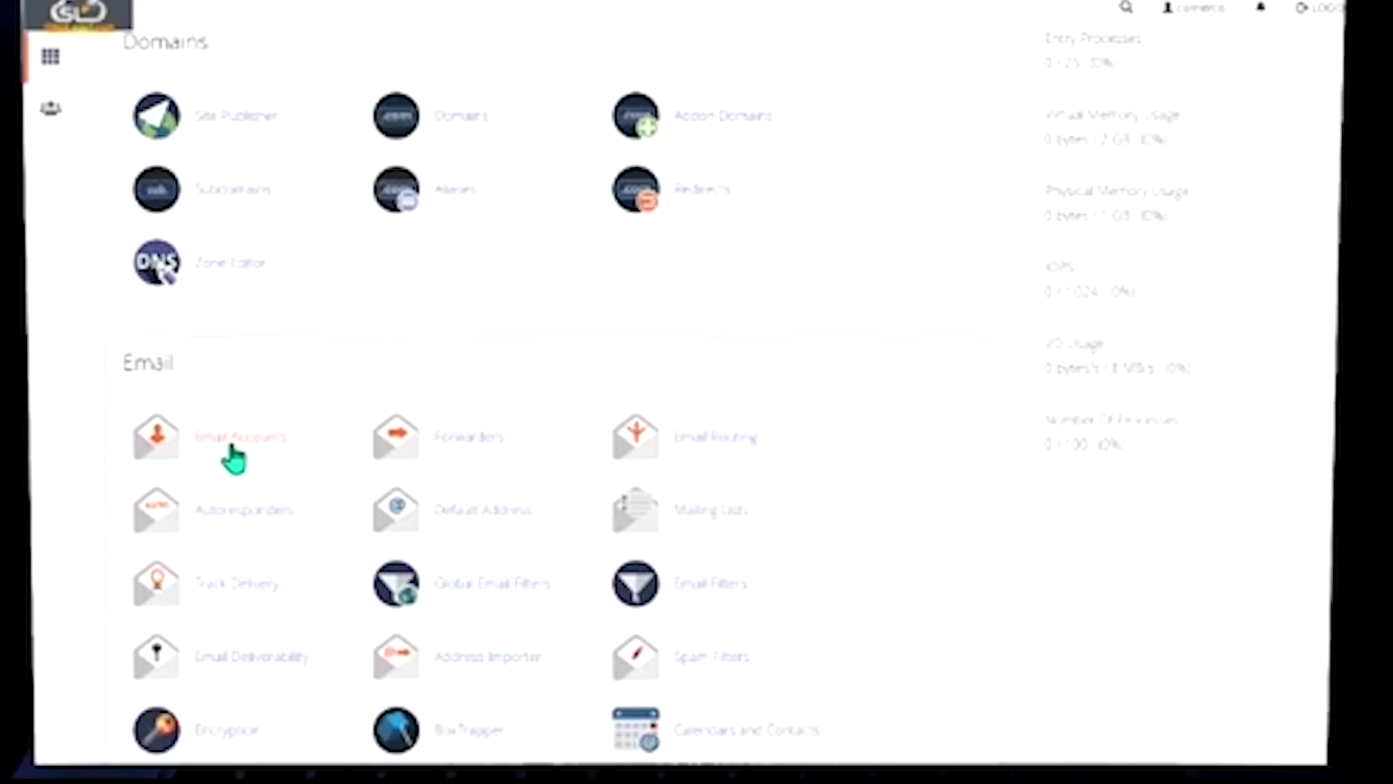
left_click(234, 451)
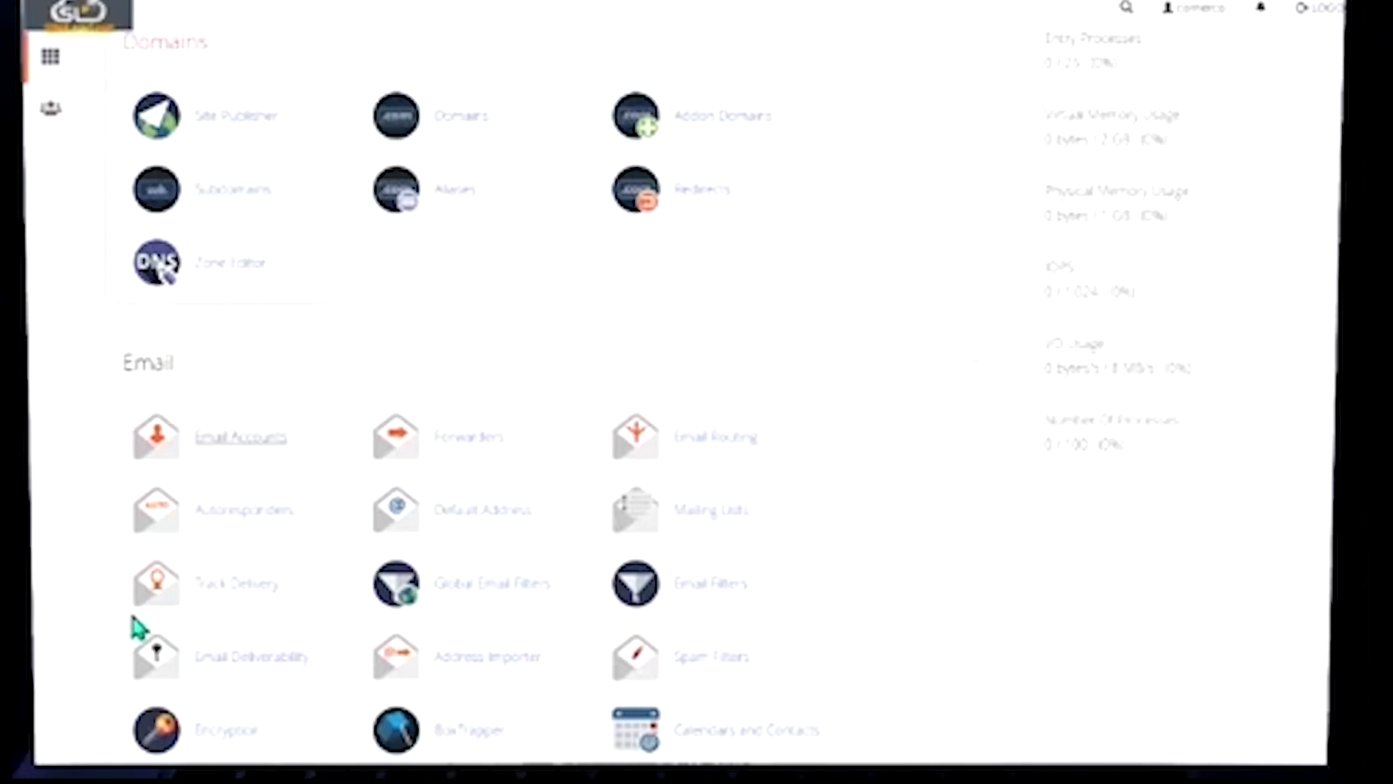
left_click(242, 450)
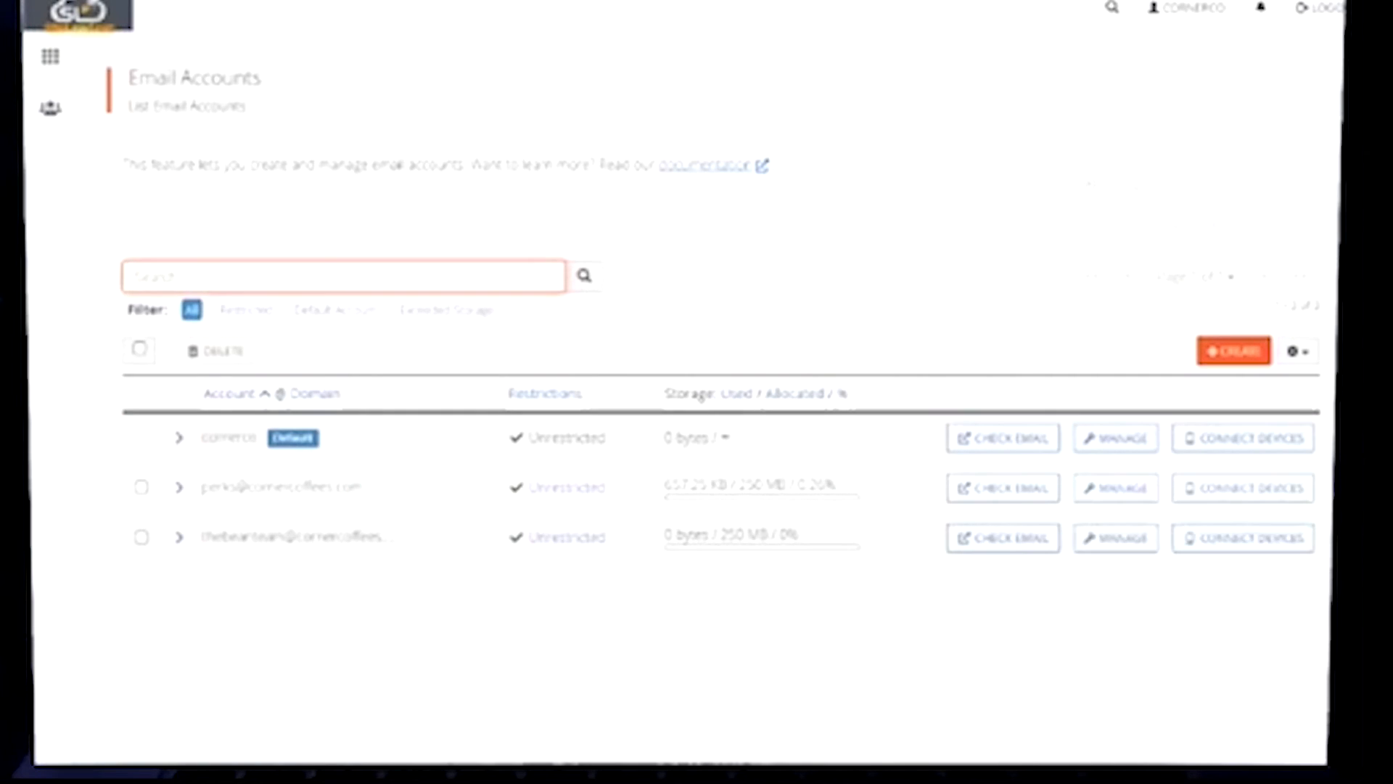
left_click(1033, 537)
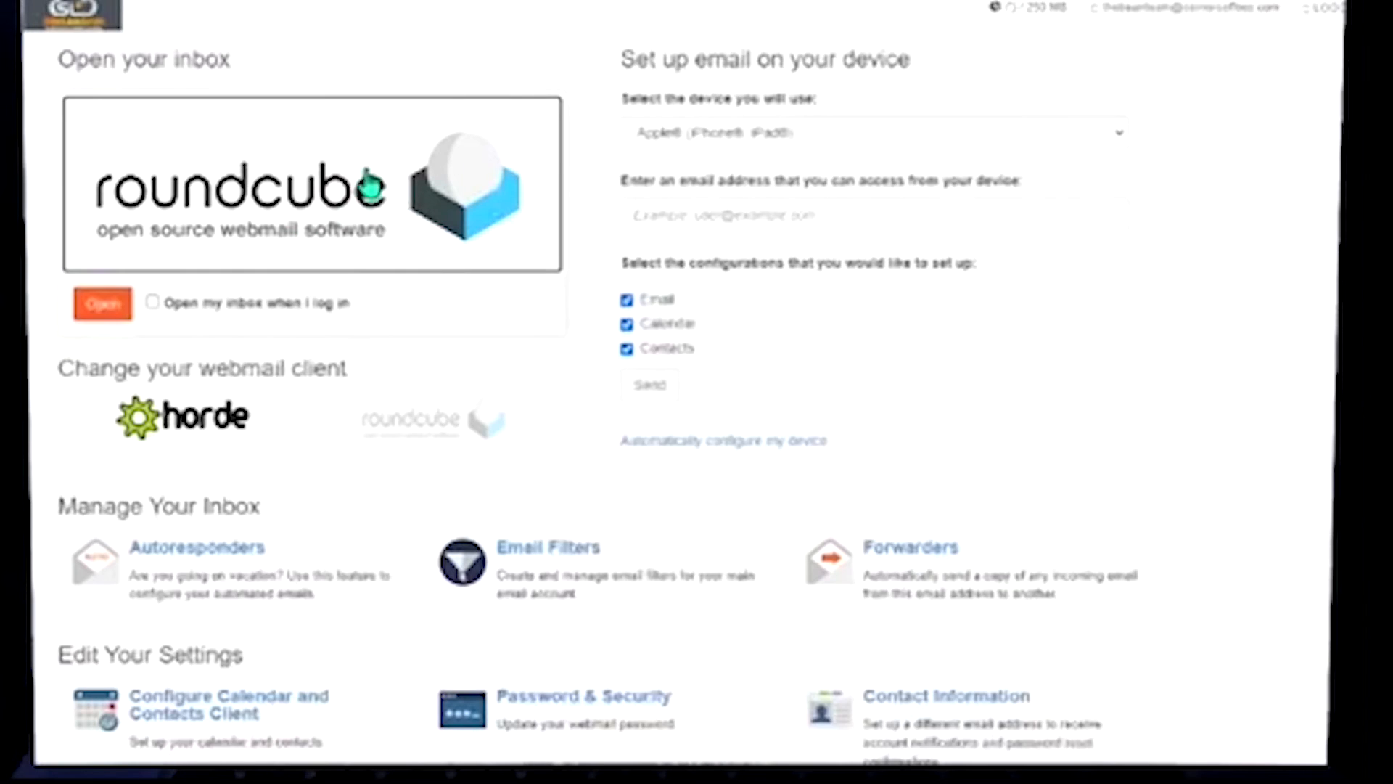
left_click(317, 190)
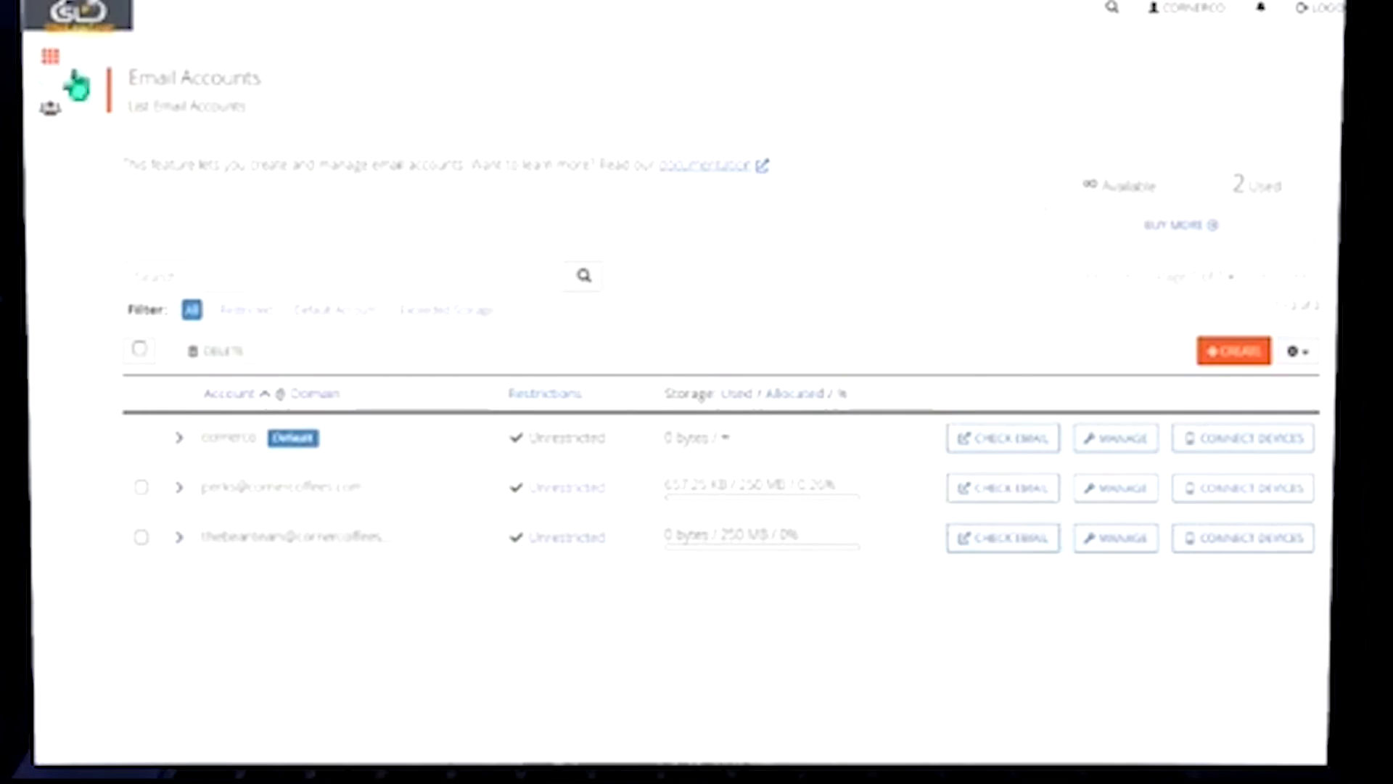
Go from the email account list back to the cPanel home page, scrolled to the Email tools
left_click(50, 64)
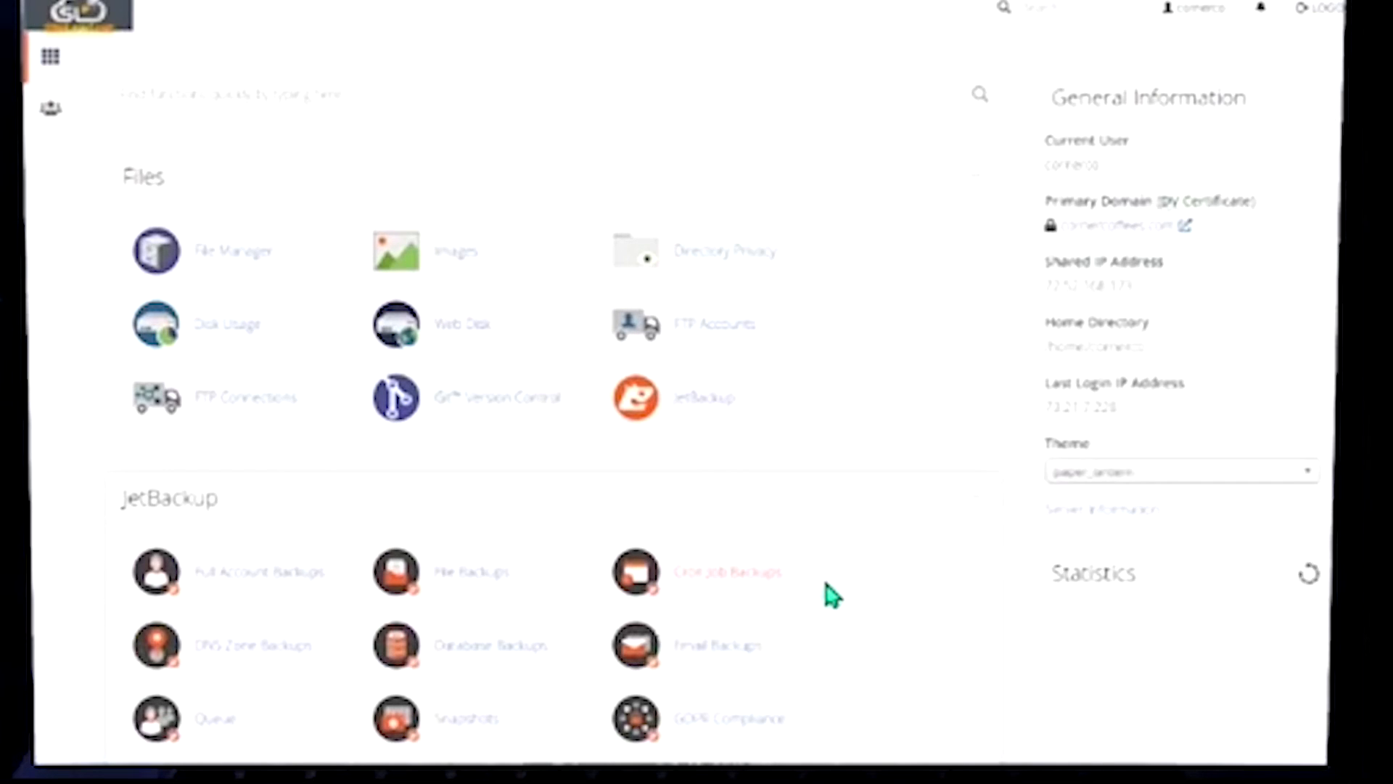
scroll(721, 459, "down", 2)
scroll(488, 606, "down", 15)
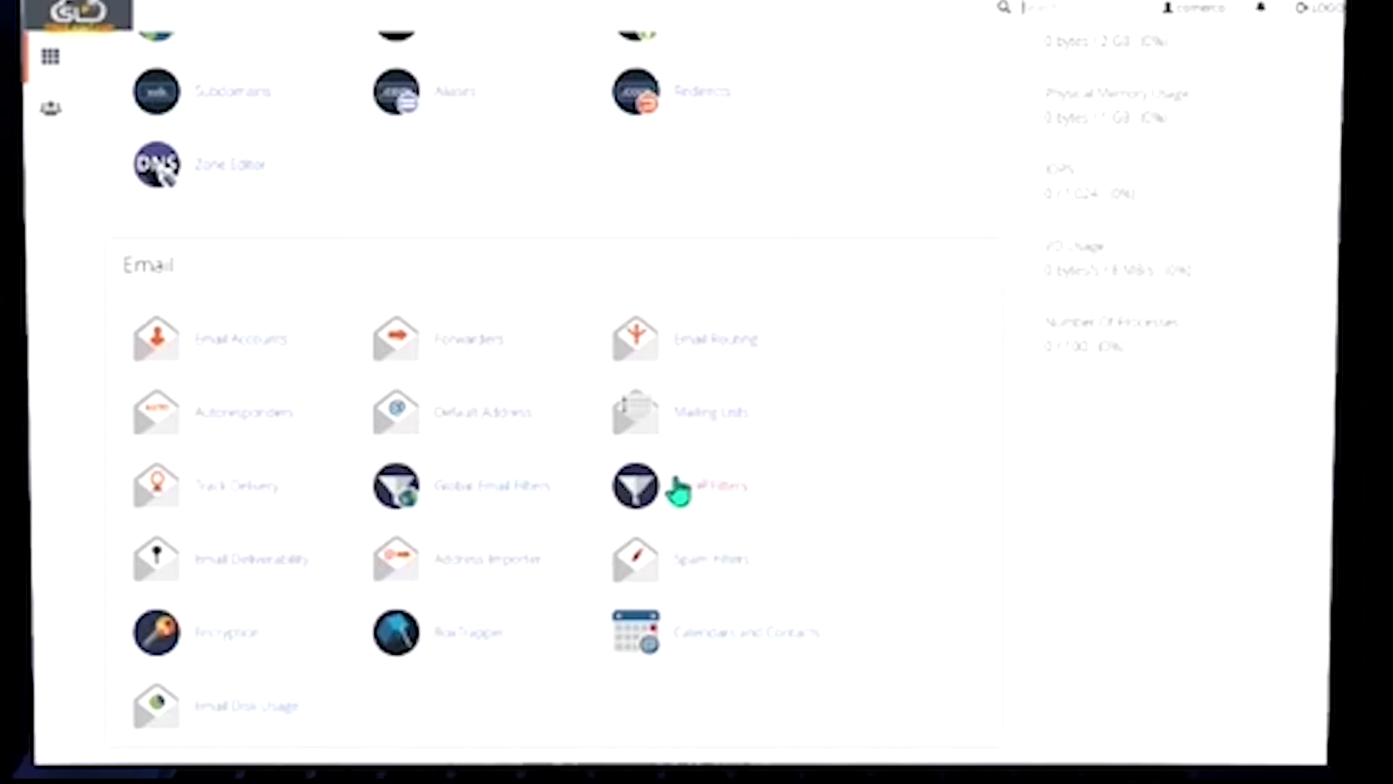
Enable BoxTrapper for the third email account from its Manage page
left_click(465, 639)
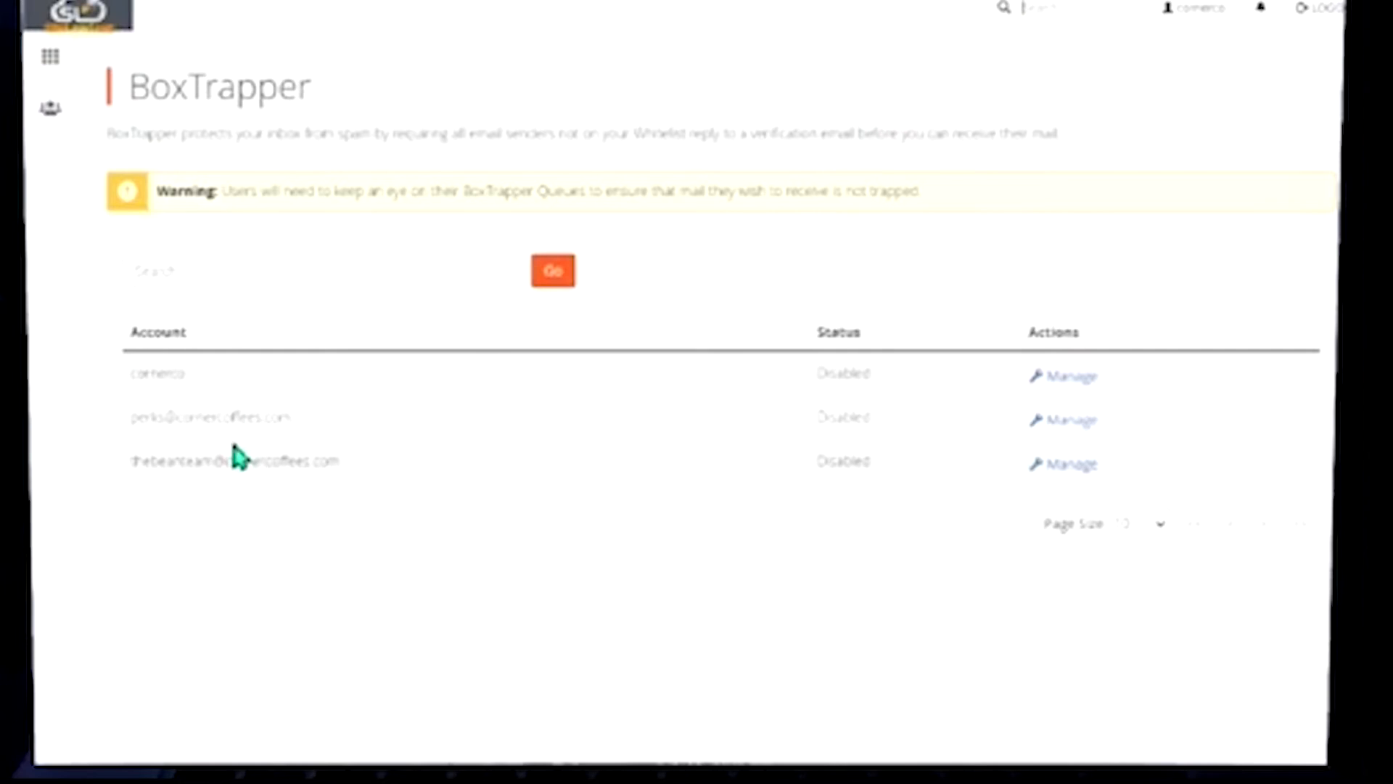
left_click(1063, 470)
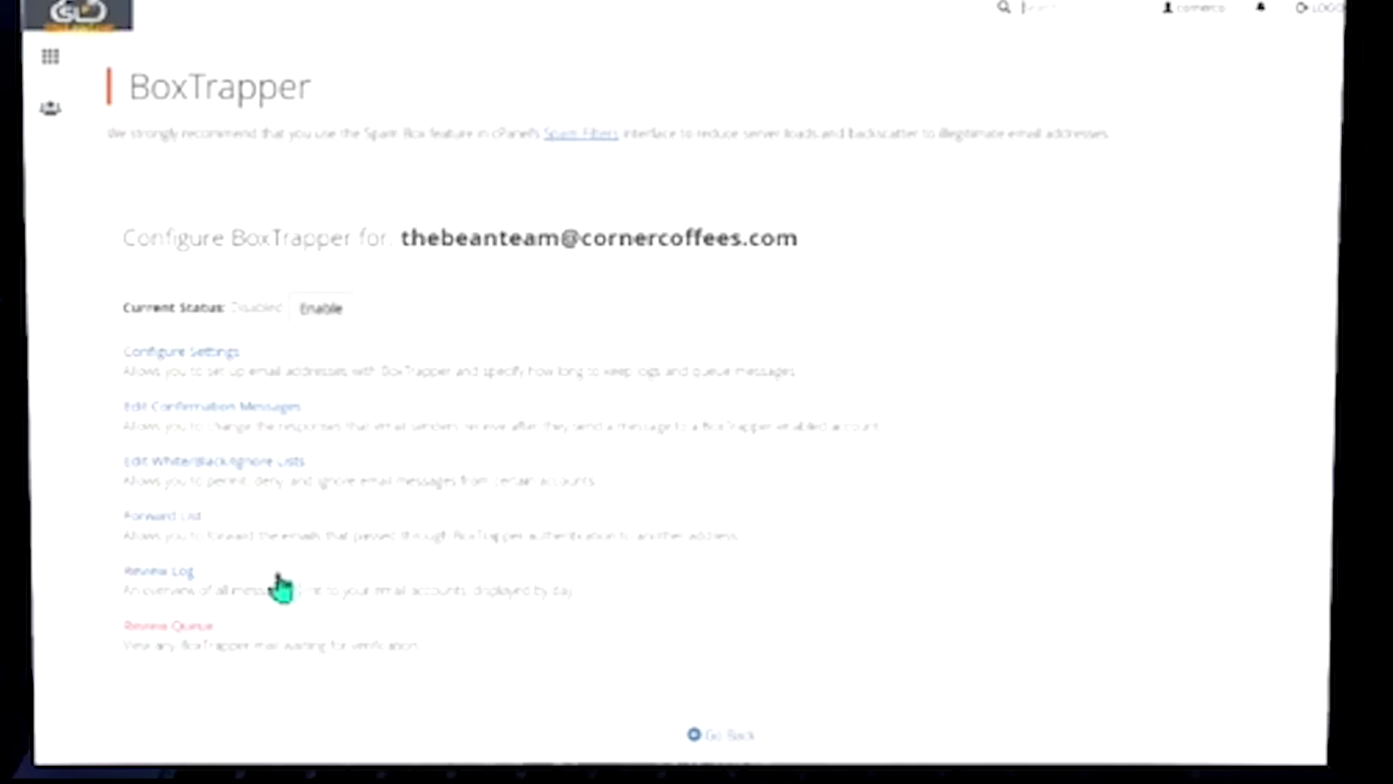
left_click(319, 312)
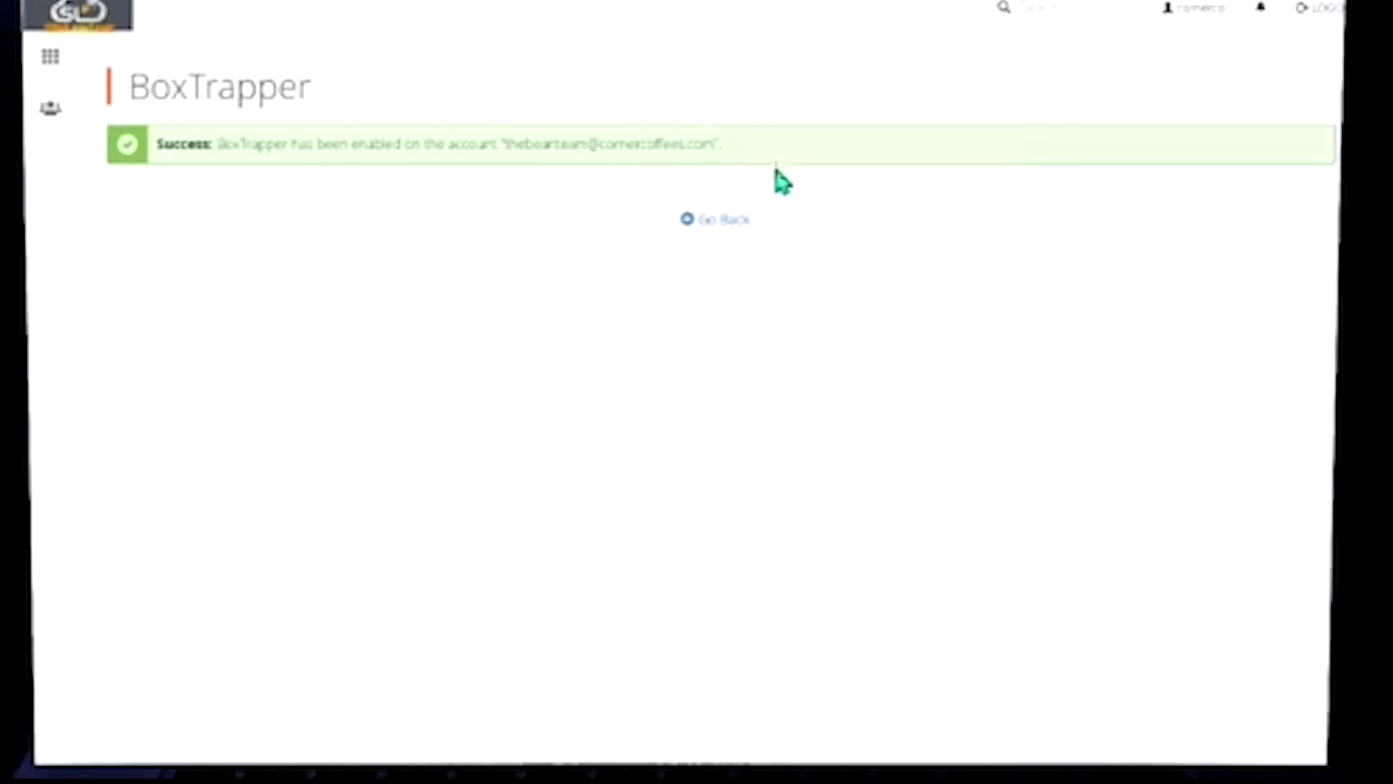
Fill in Your Name in the account's BoxTrapper settings, keep 15-day retention, and save
left_click(722, 222)
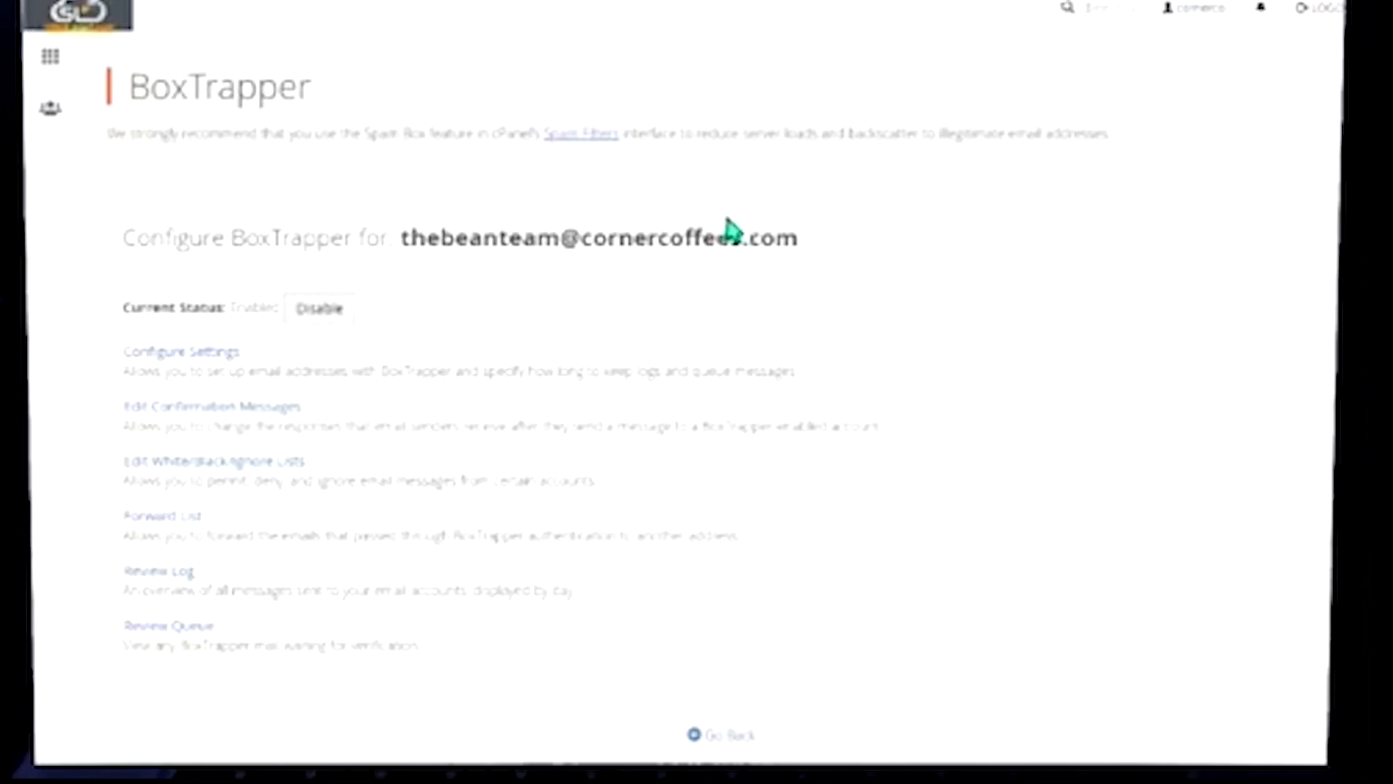
left_click(183, 356)
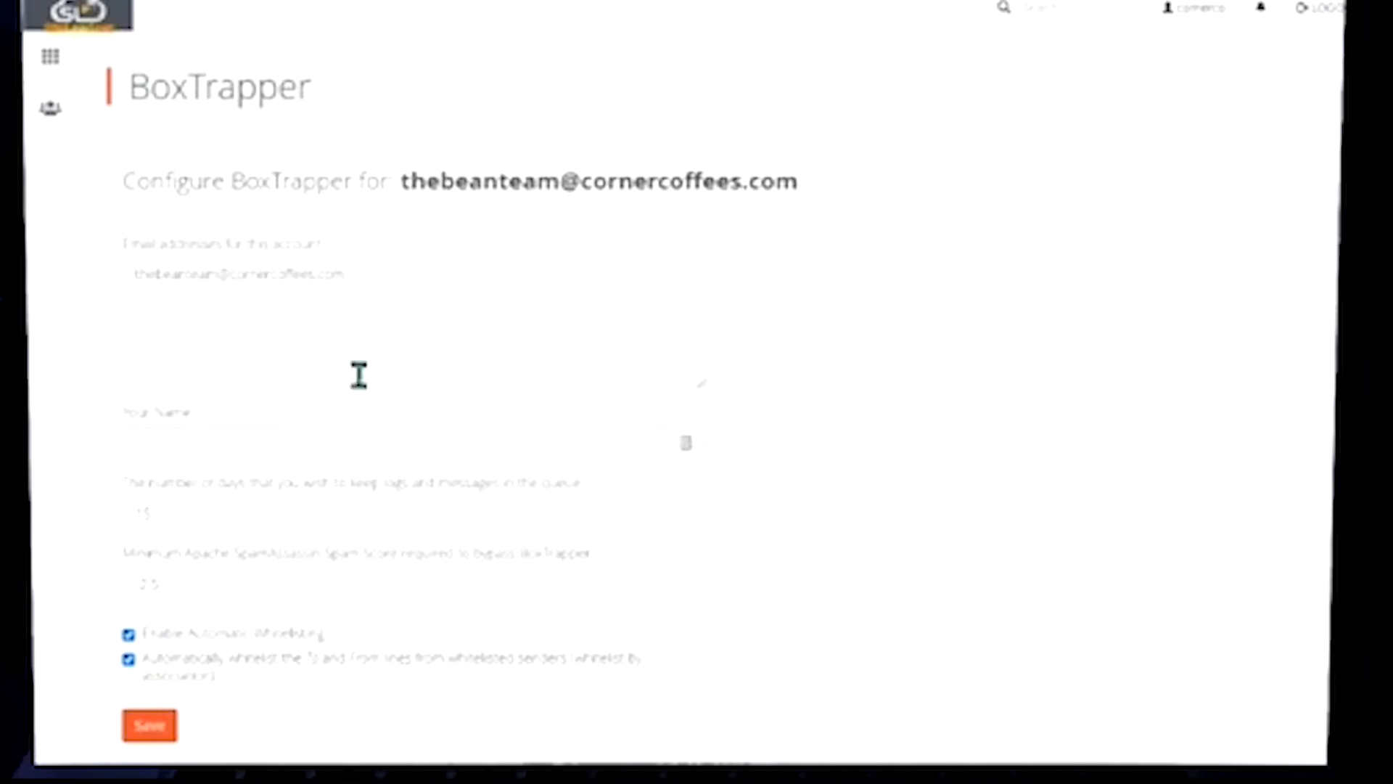
left_click(233, 439)
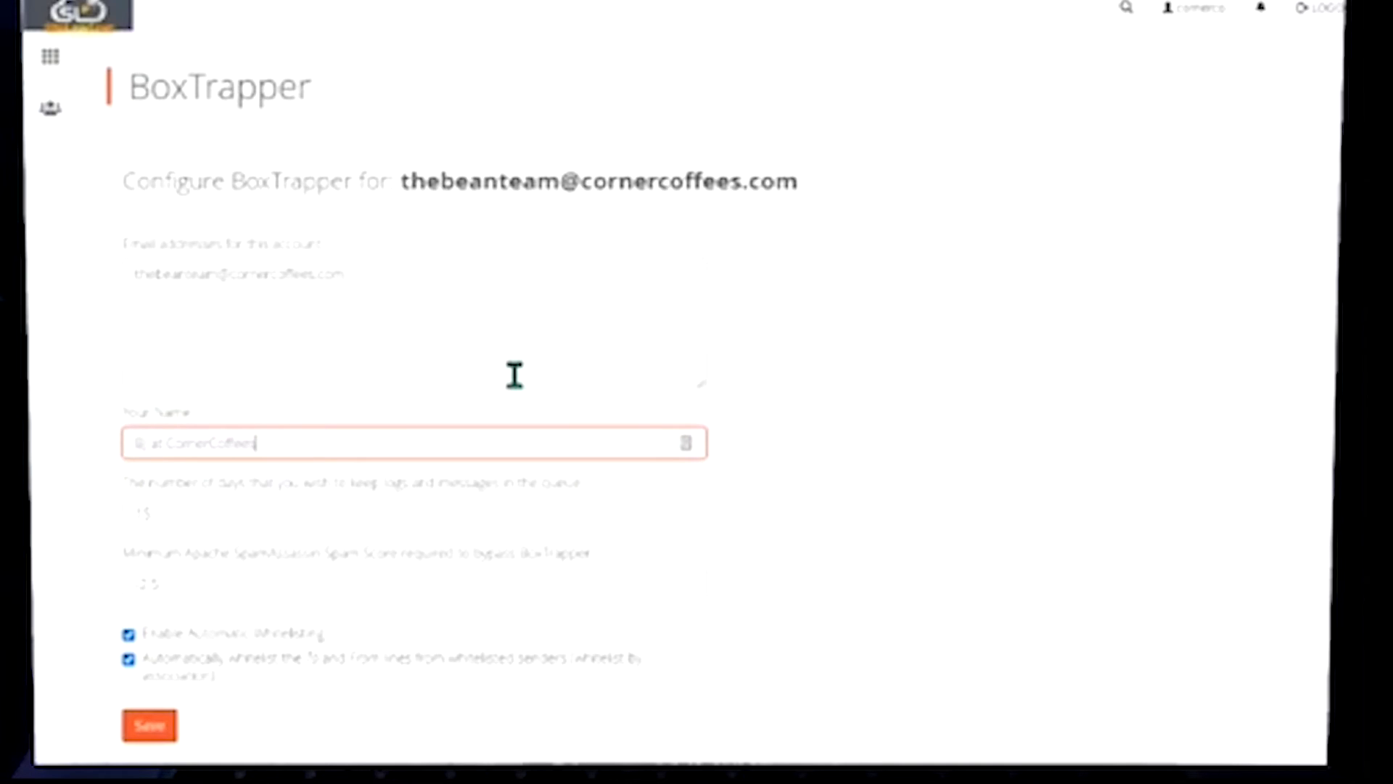
left_click(207, 506)
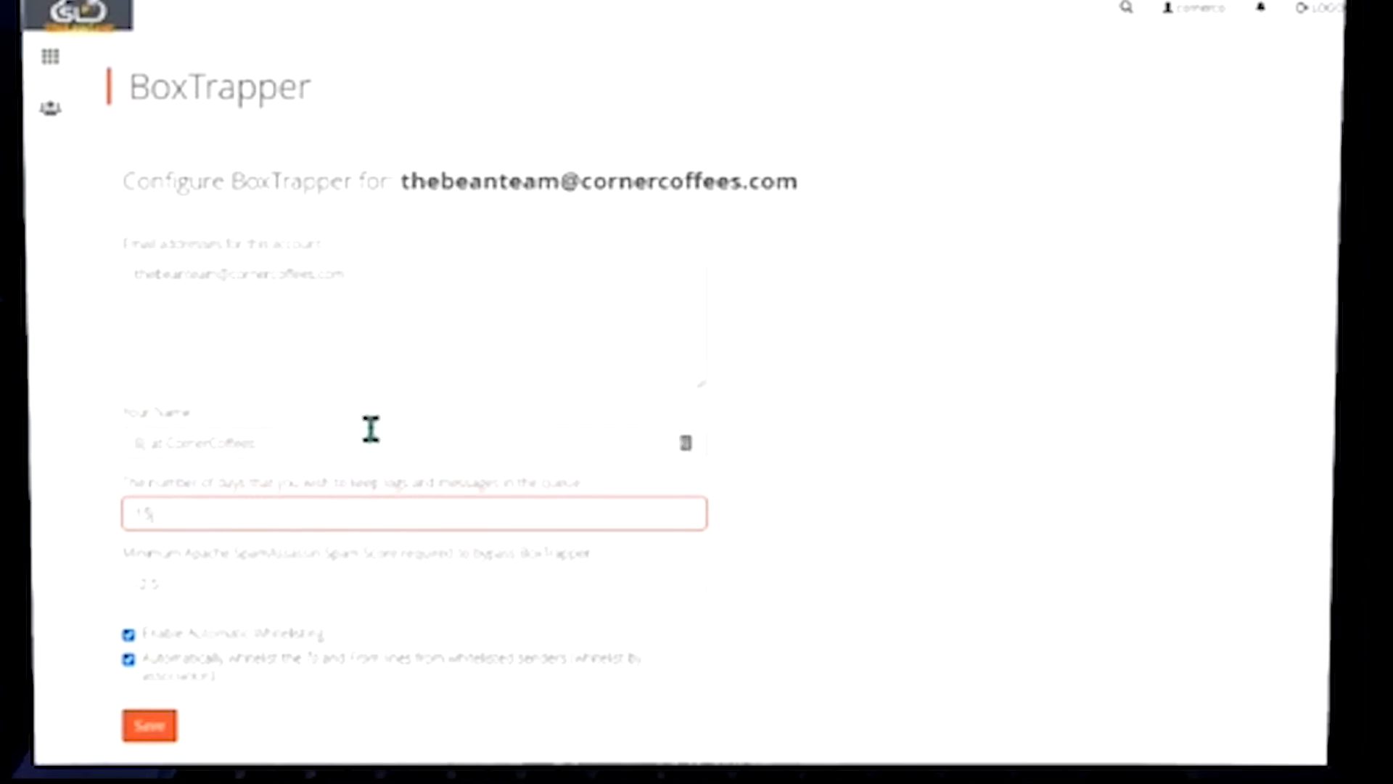
left_click(351, 440)
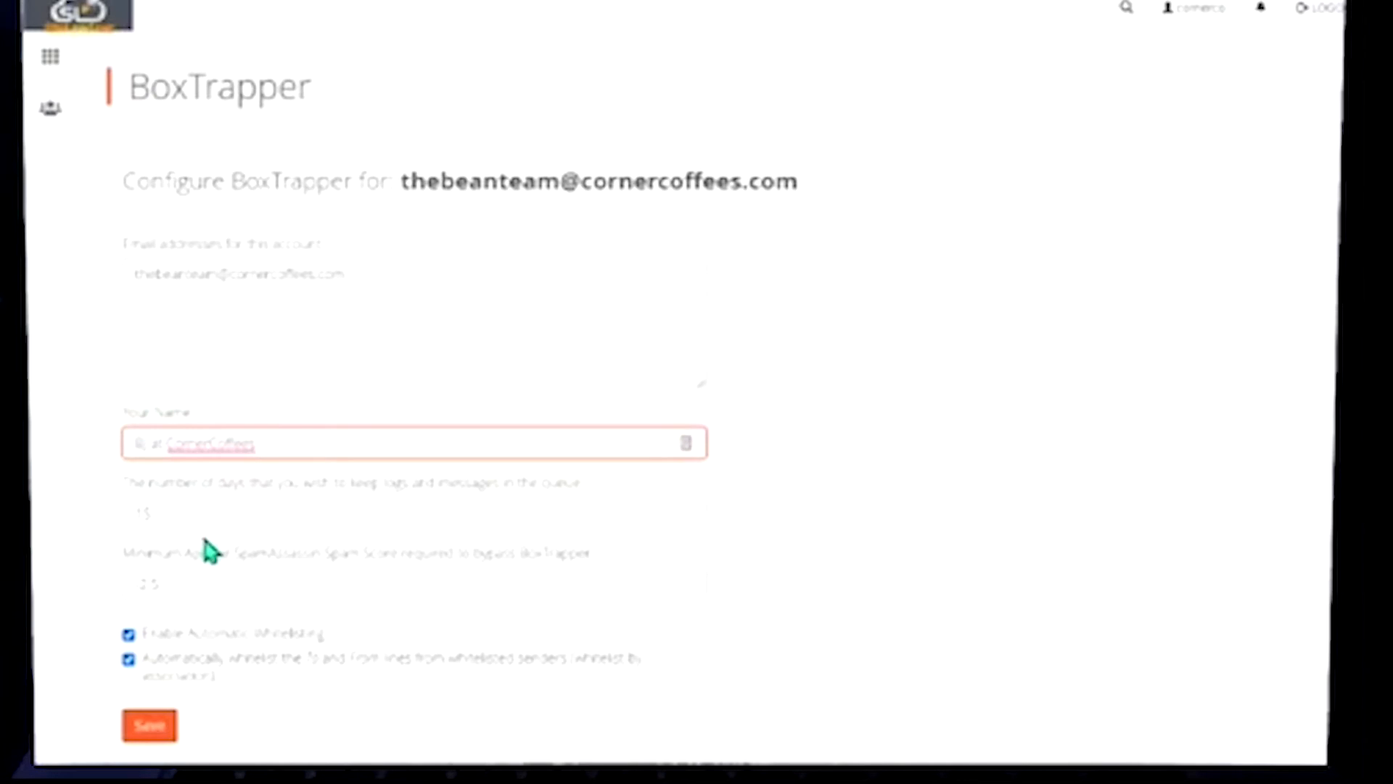
left_click(174, 504)
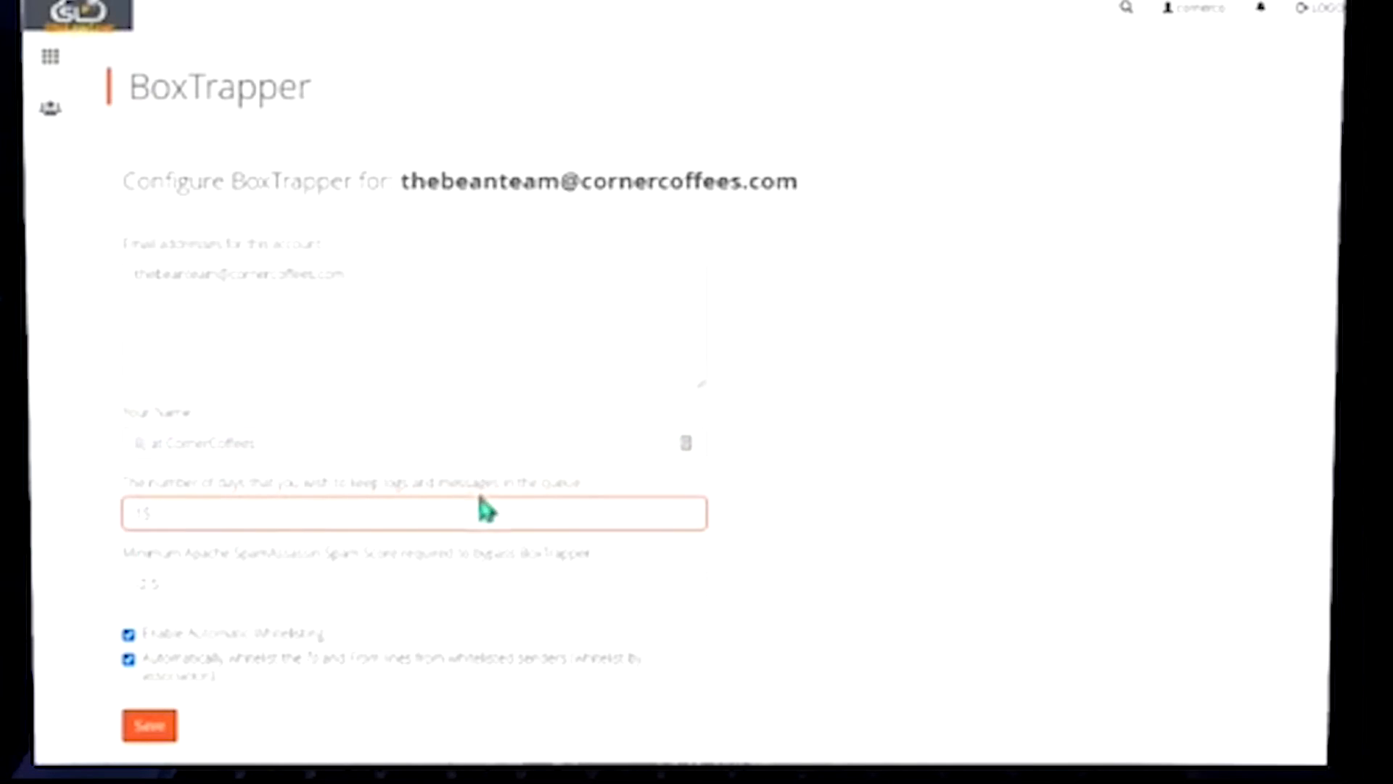
double_click(162, 501)
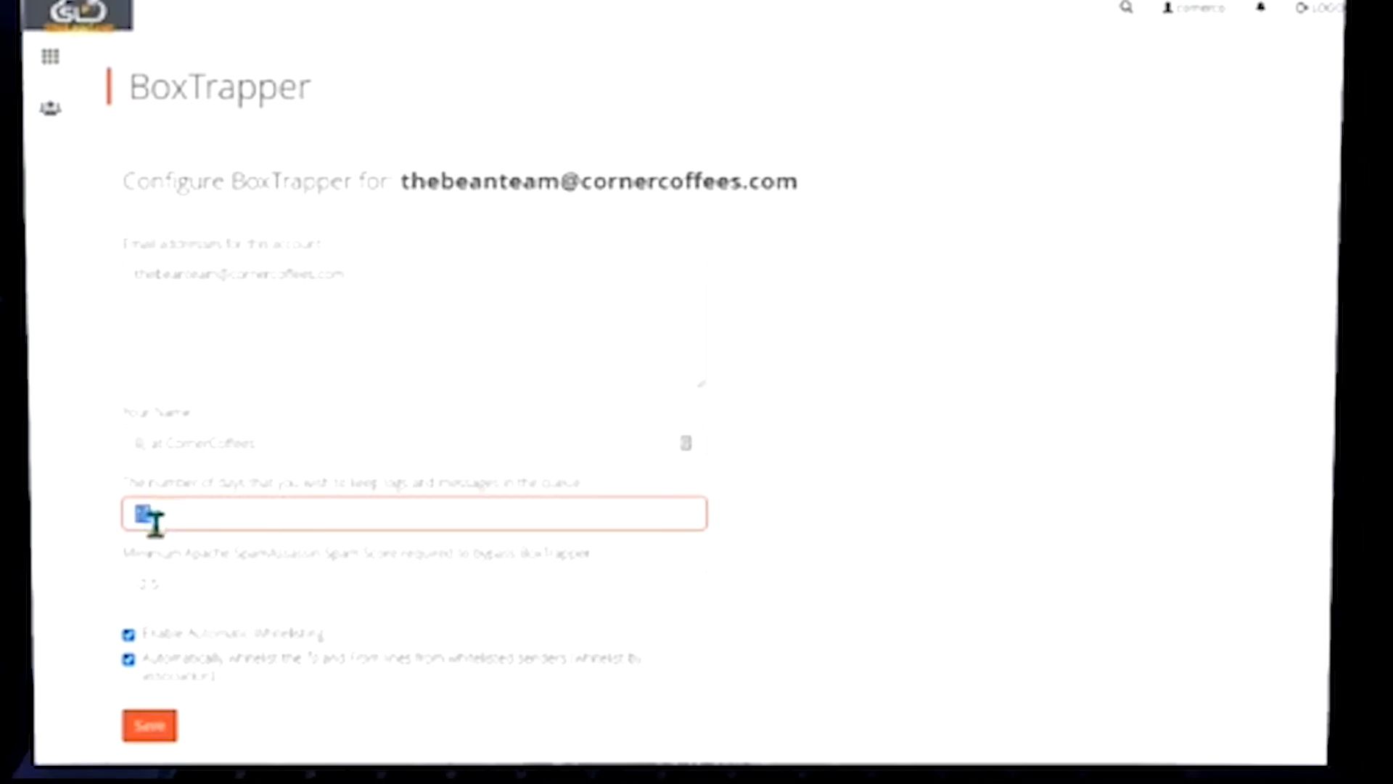
left_click(225, 593)
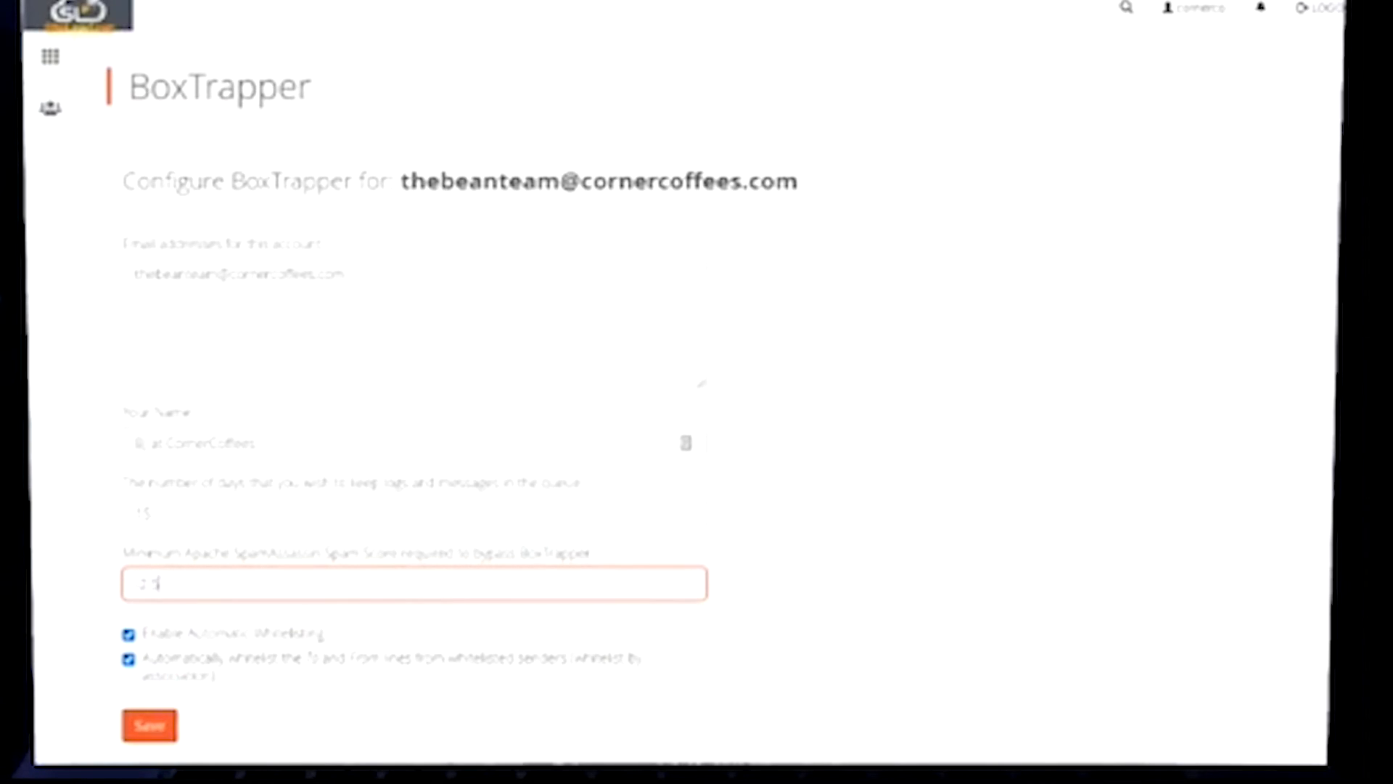
left_click(147, 732)
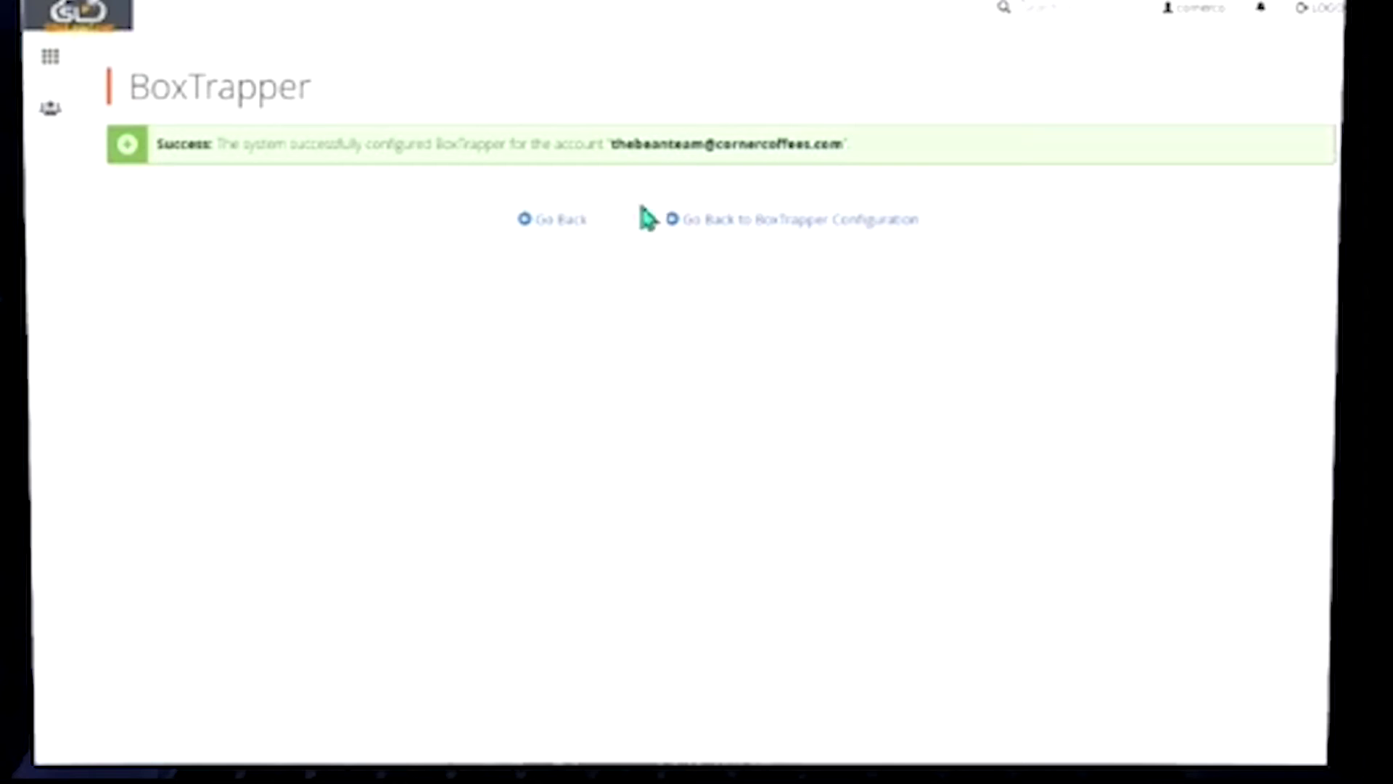
Return to the third account's BoxTrapper options and open its review queue
left_click(548, 220)
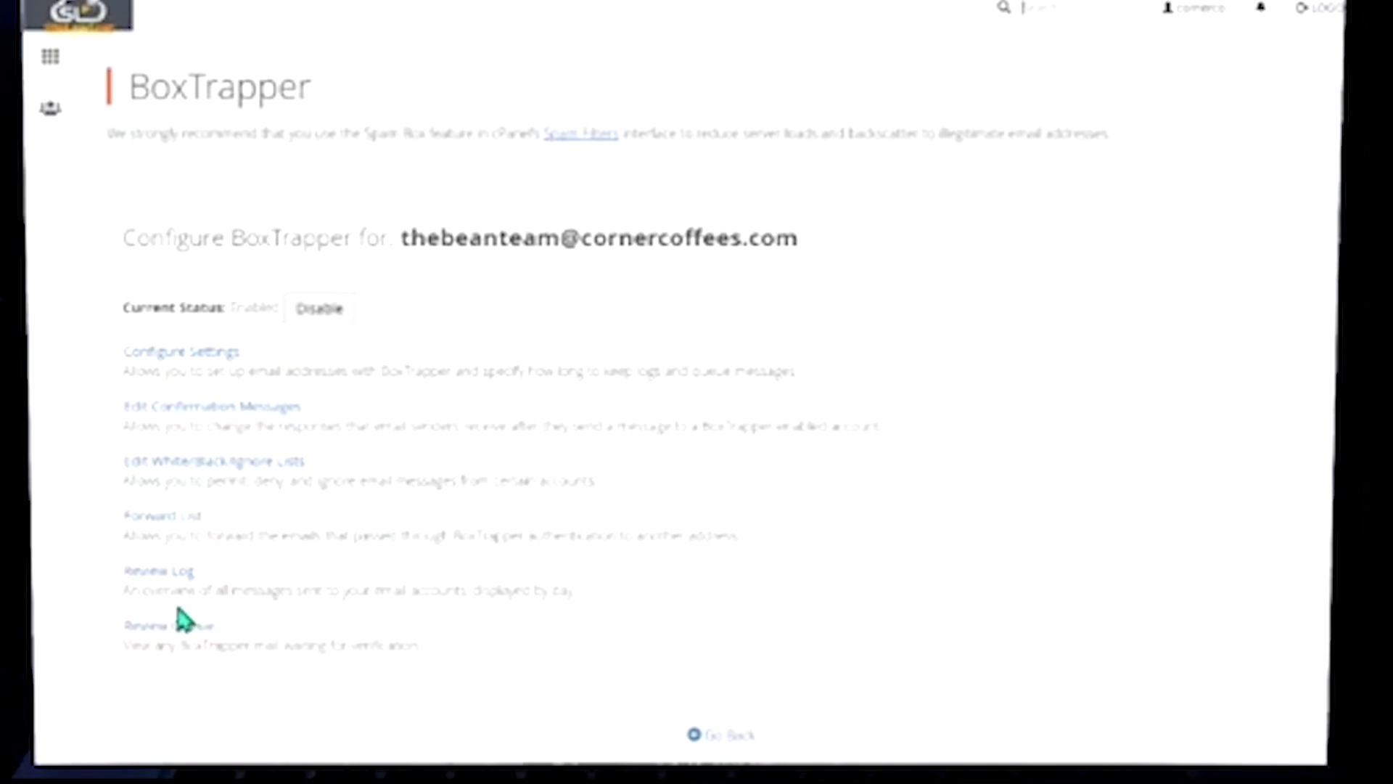
left_click(197, 470)
left_click(182, 637)
scroll(760, 497, "down", 2)
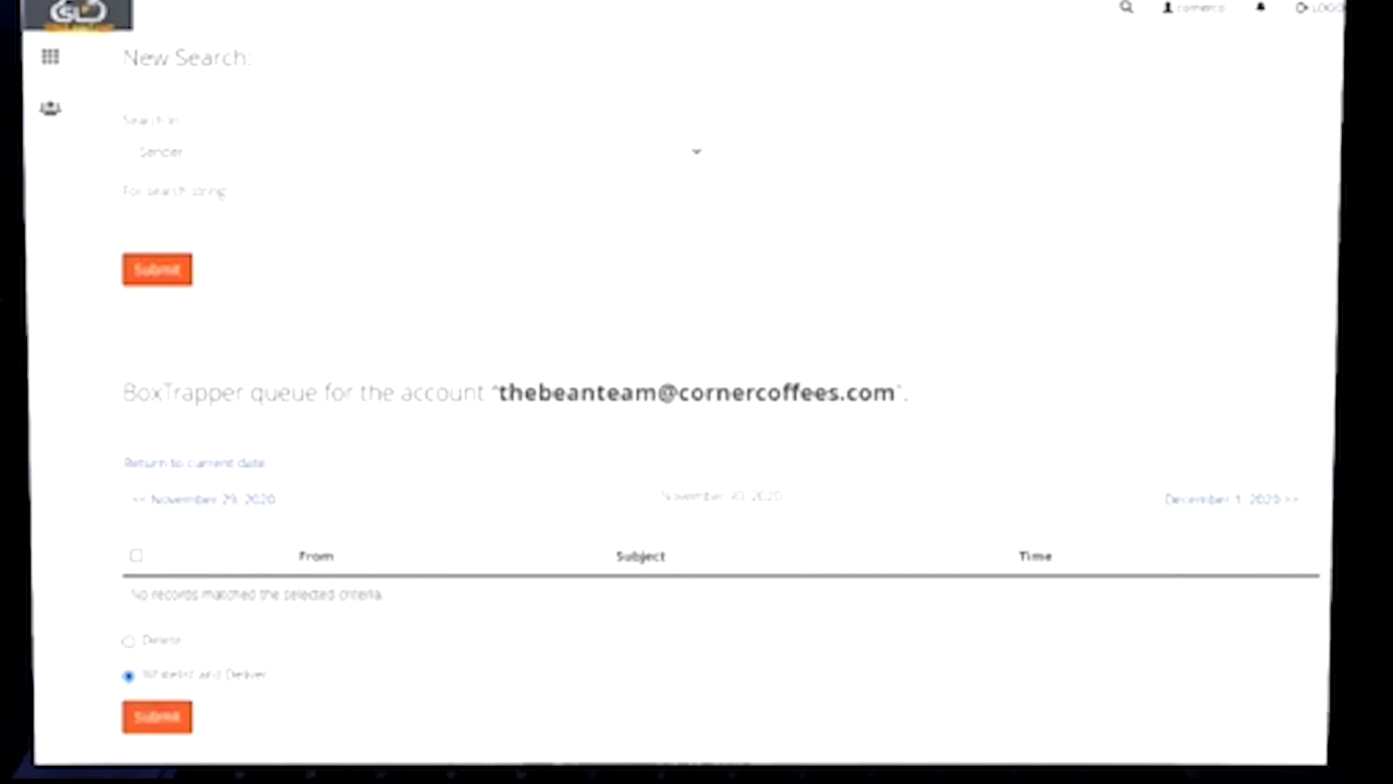
key("alt+Left")
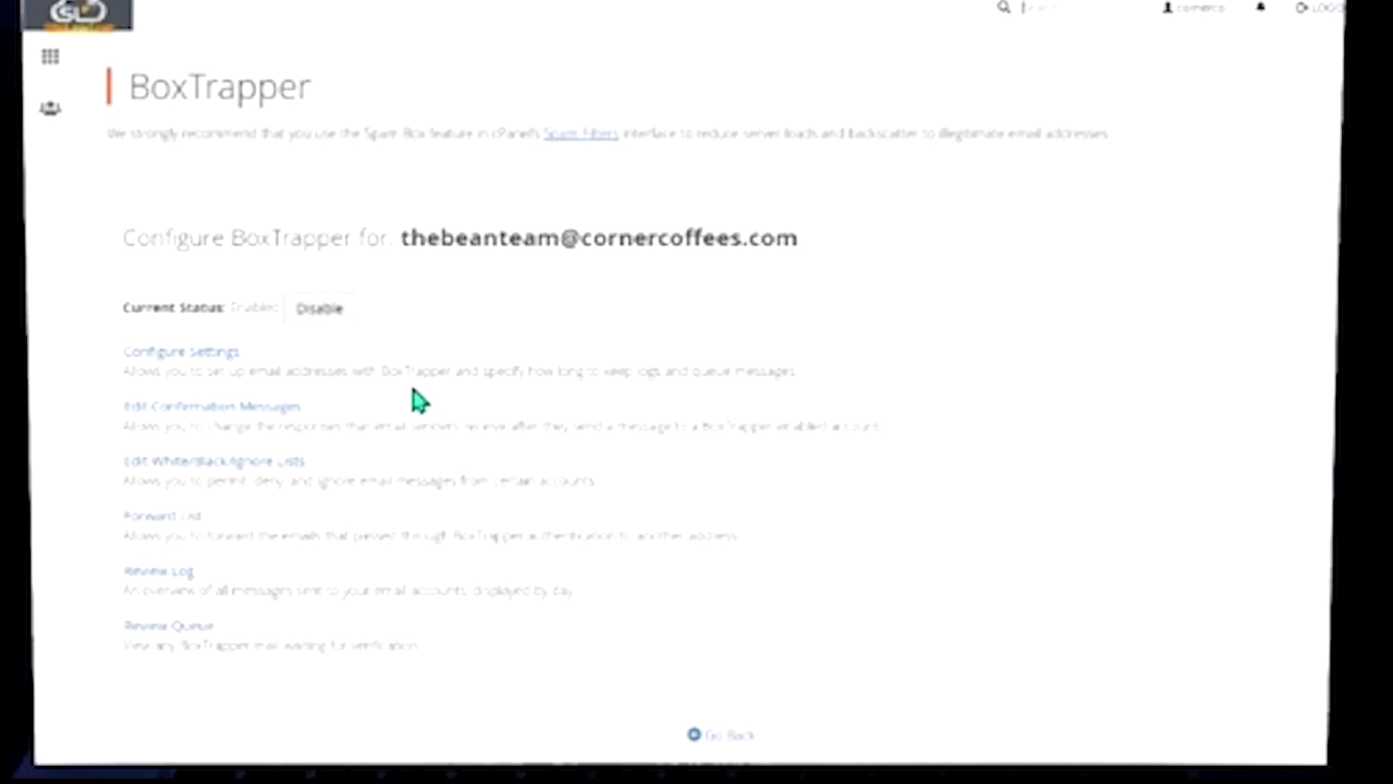
Exit BoxTrapper to the cPanel home page and scroll down toward the Email tools
left_click(724, 734)
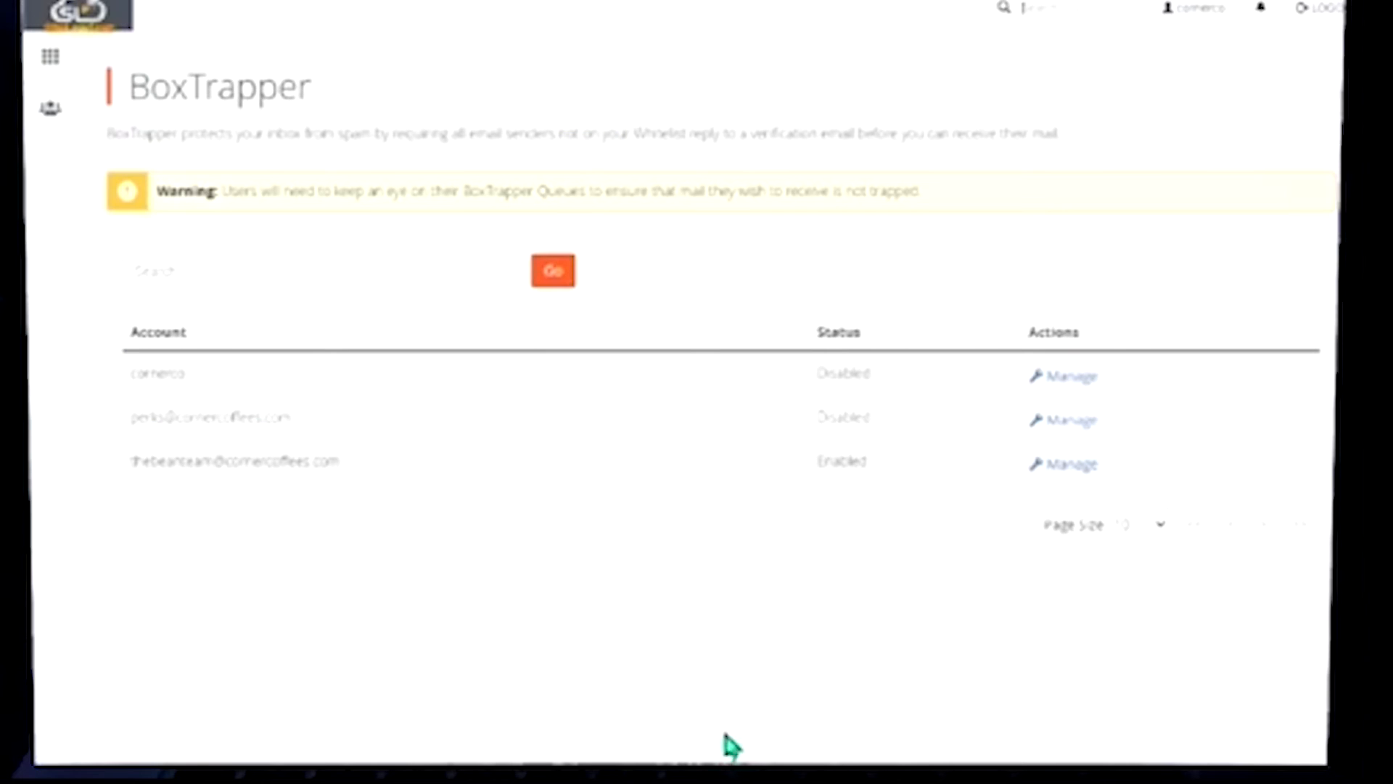
left_click(51, 59)
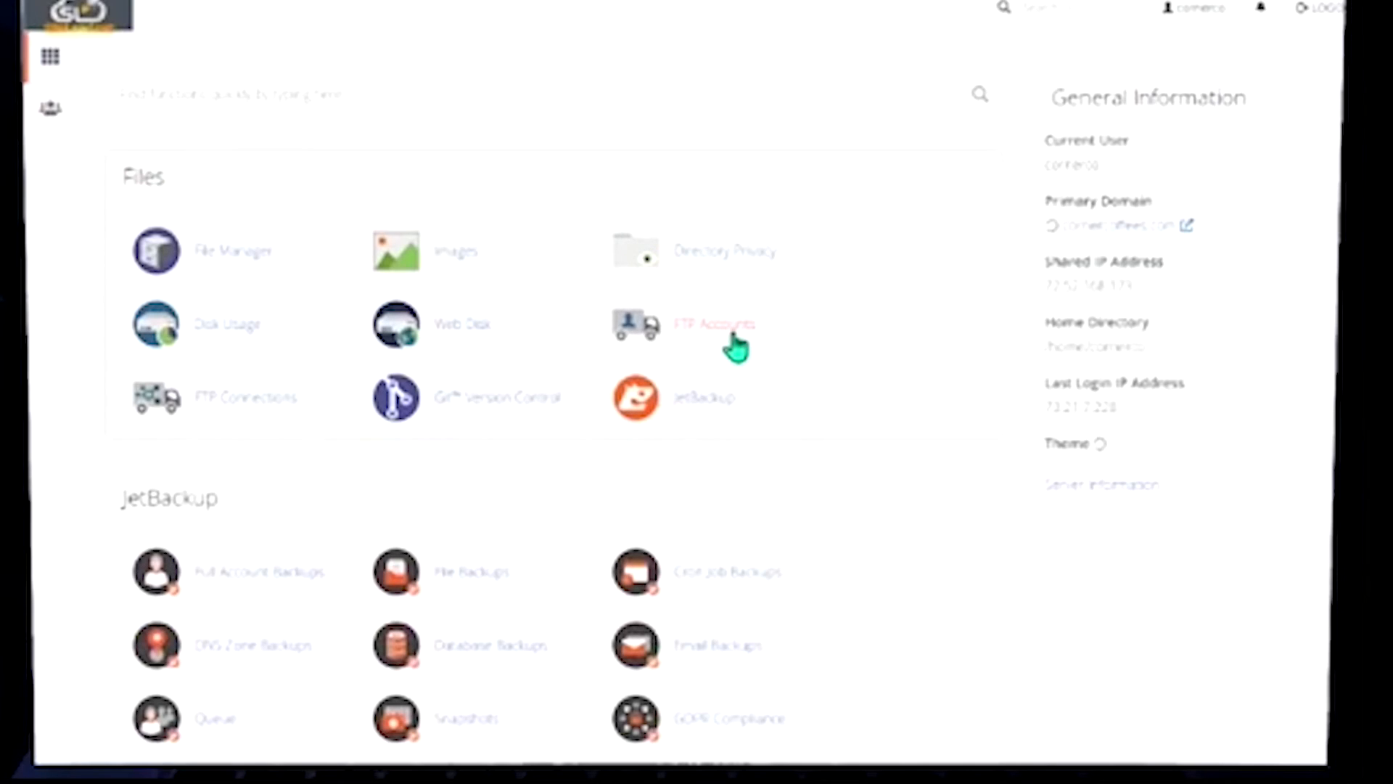
scroll(762, 283, "down", 10)
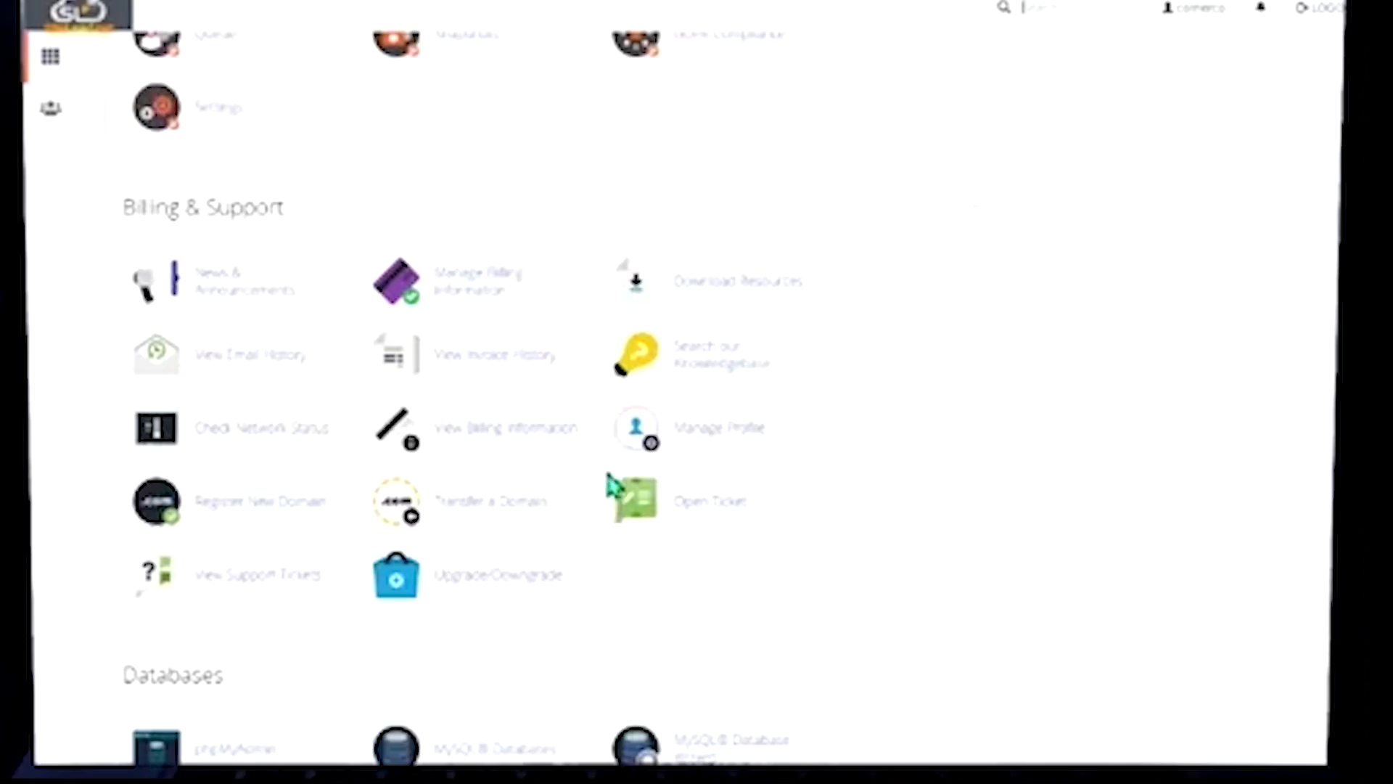
scroll(636, 485, "down", 5)
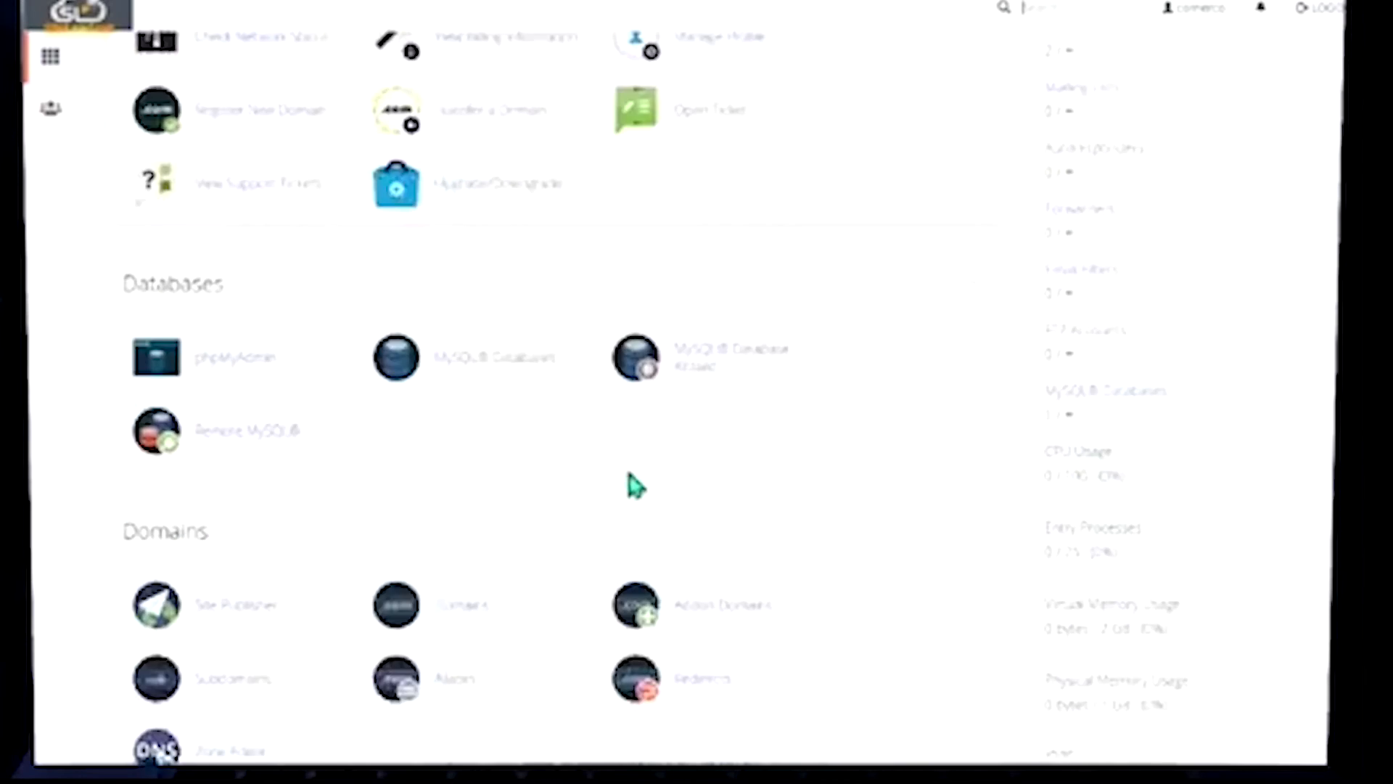
scroll(636, 485, "down", 8)
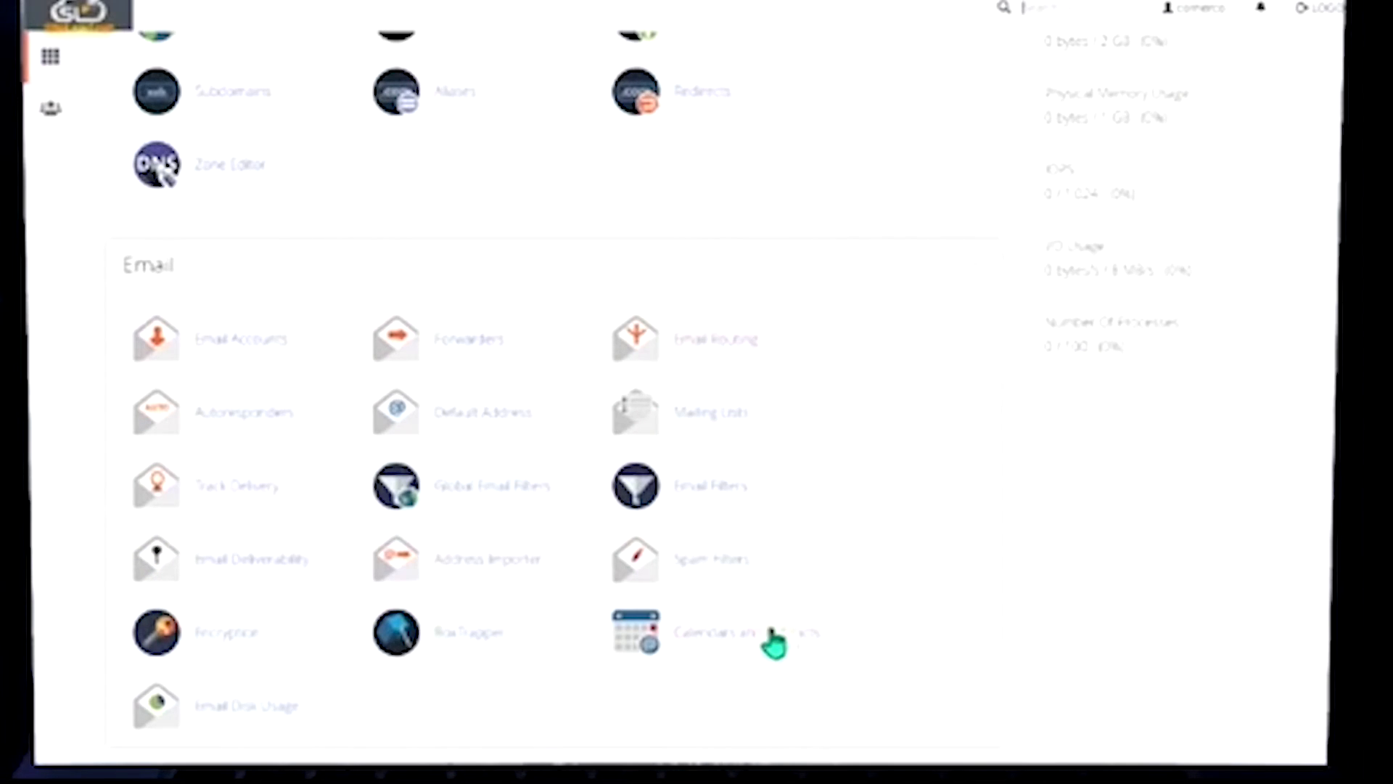
Apply cPanel's suggested SPF record for thebeanteam.cornercoffees.com in Email Deliverability
left_click(257, 560)
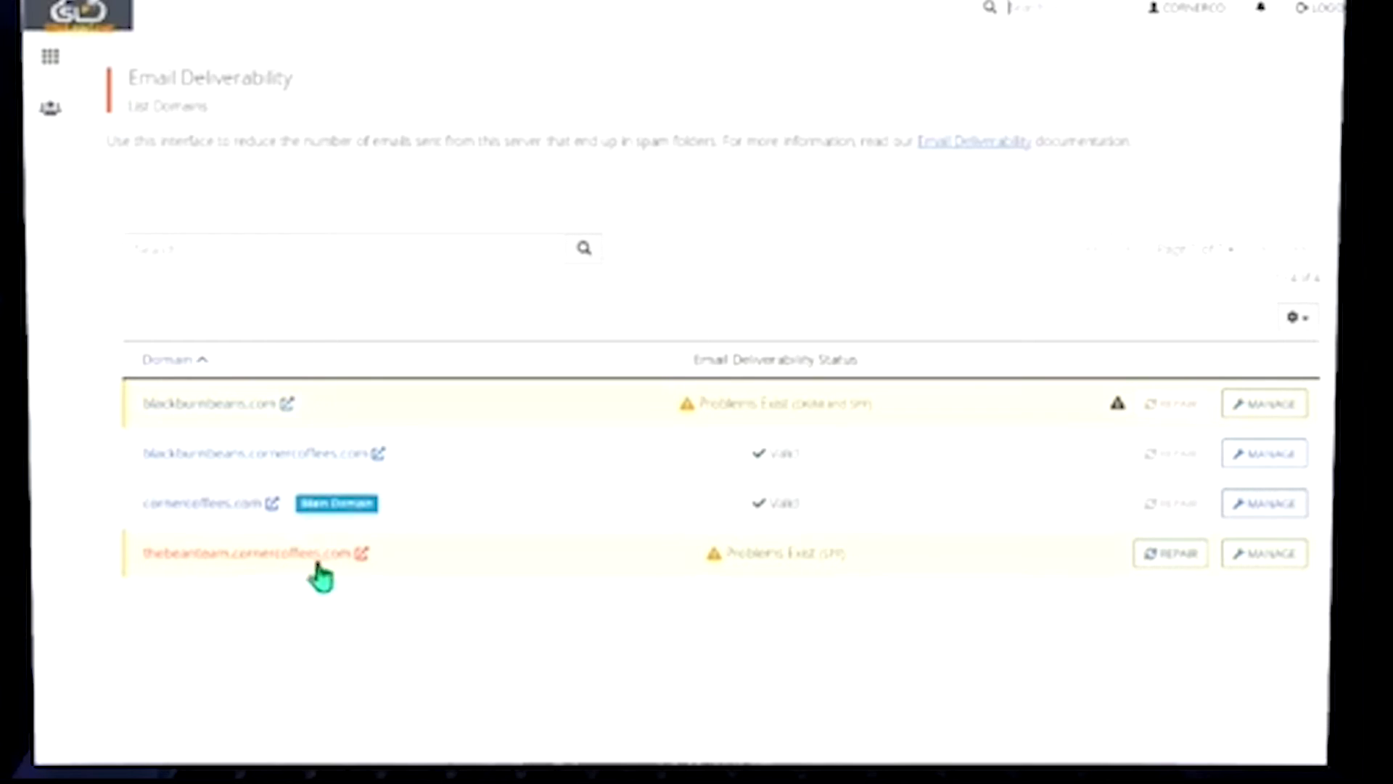
left_click(1172, 555)
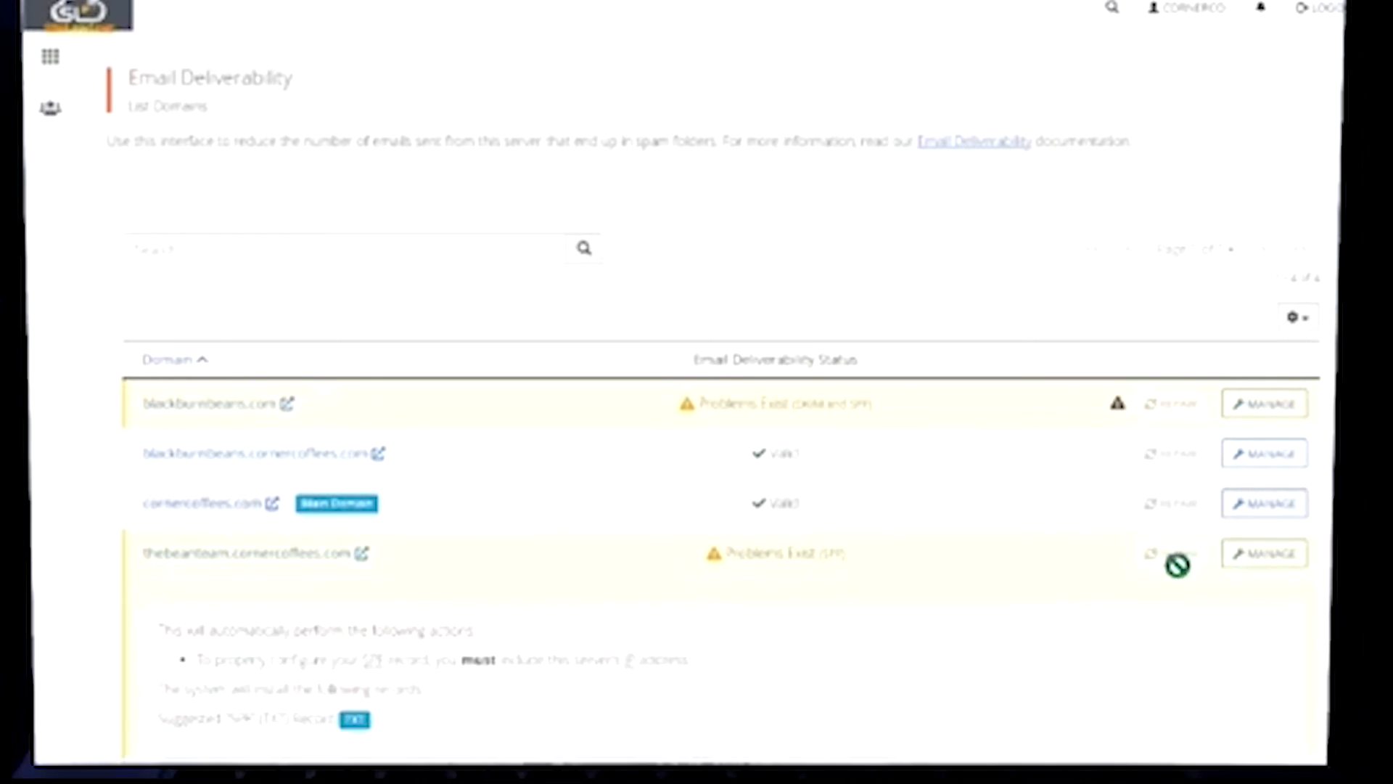
scroll(1004, 666, "down", 3)
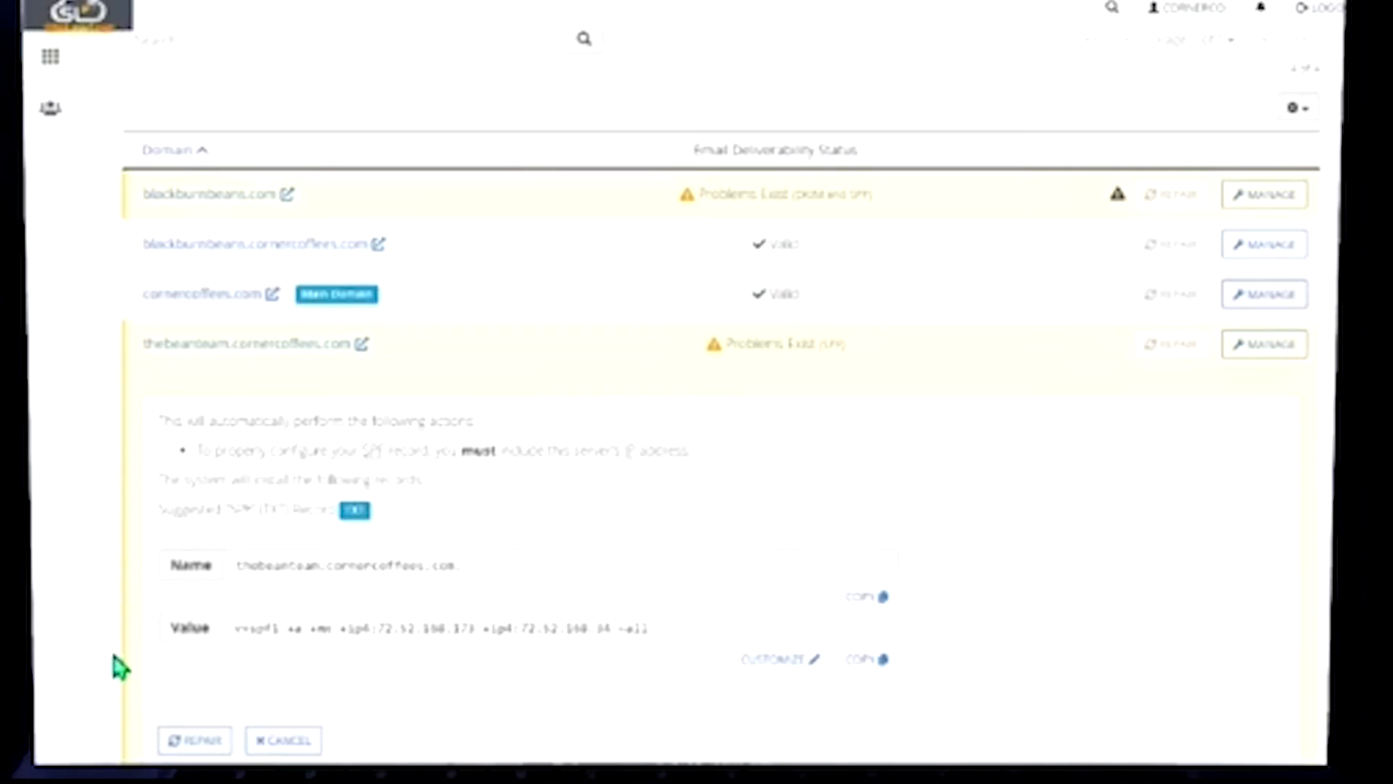
left_click(302, 566)
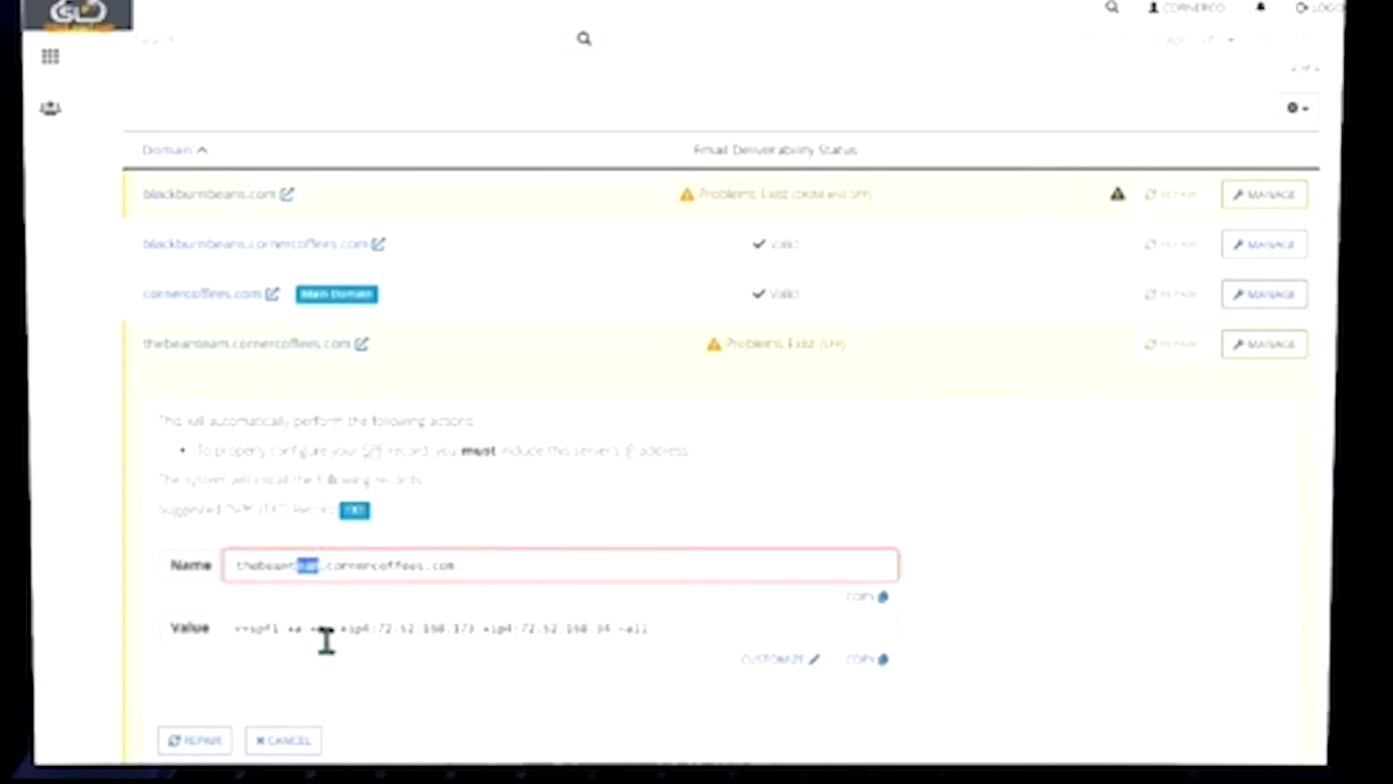
left_click(322, 628)
left_click(196, 741)
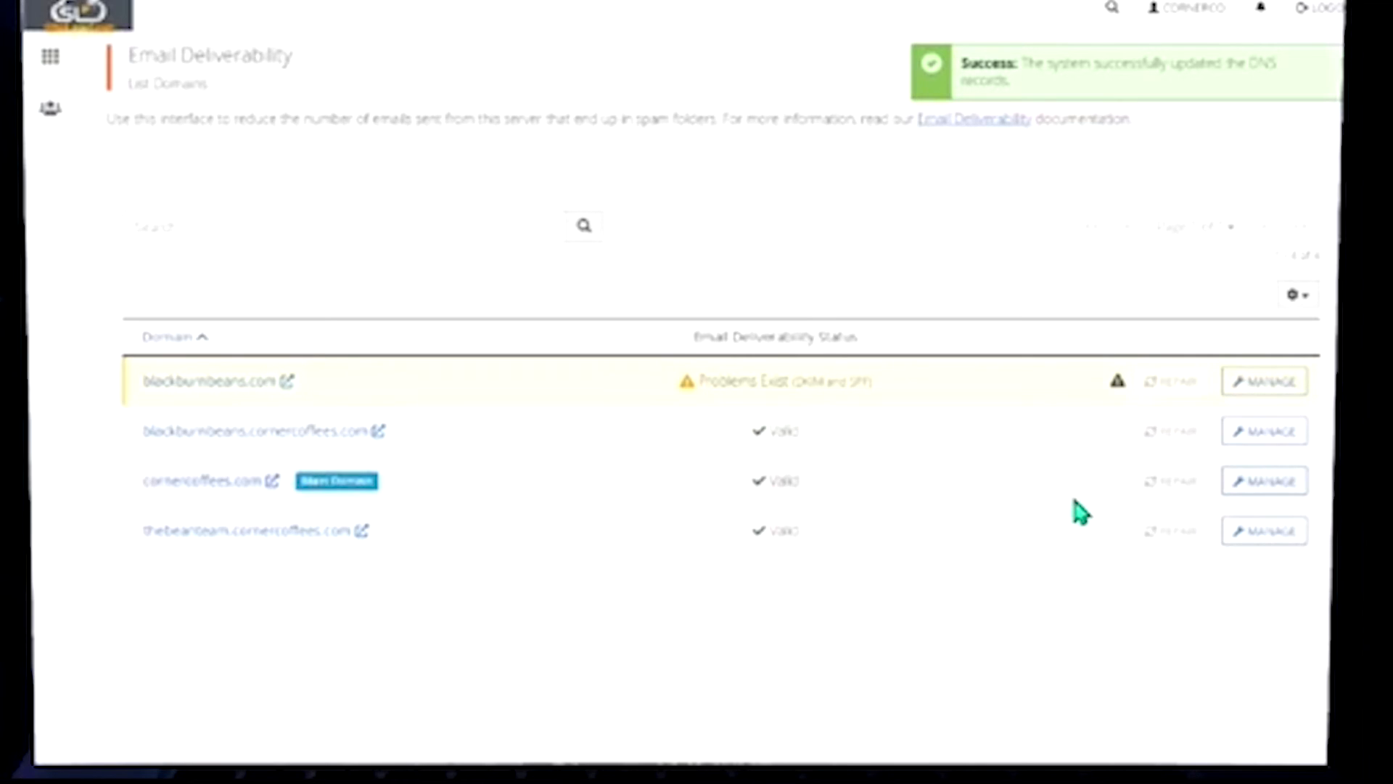
Install the suggested DKIM record for blackburnbeans.com on this server despite the nameserver warning
left_click(1270, 379)
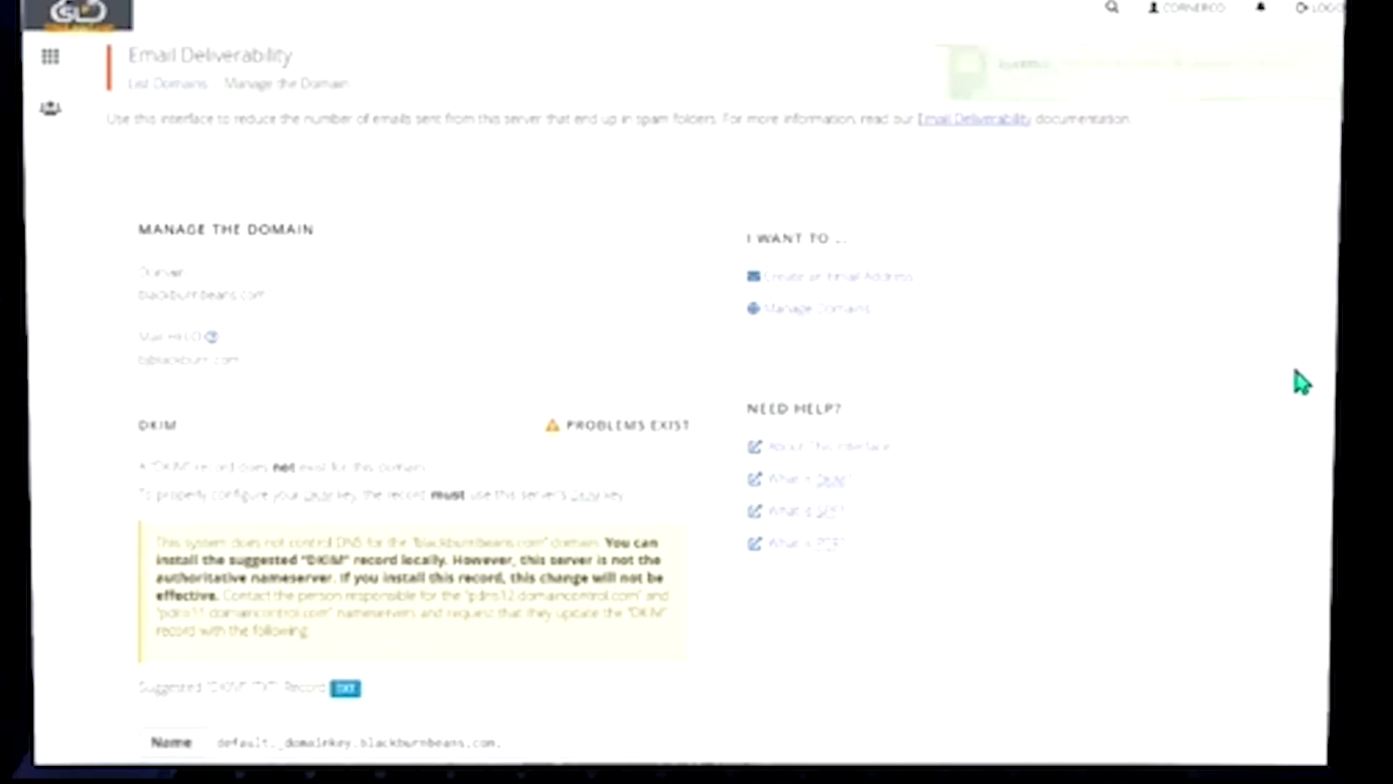
scroll(689, 305, "down", 1)
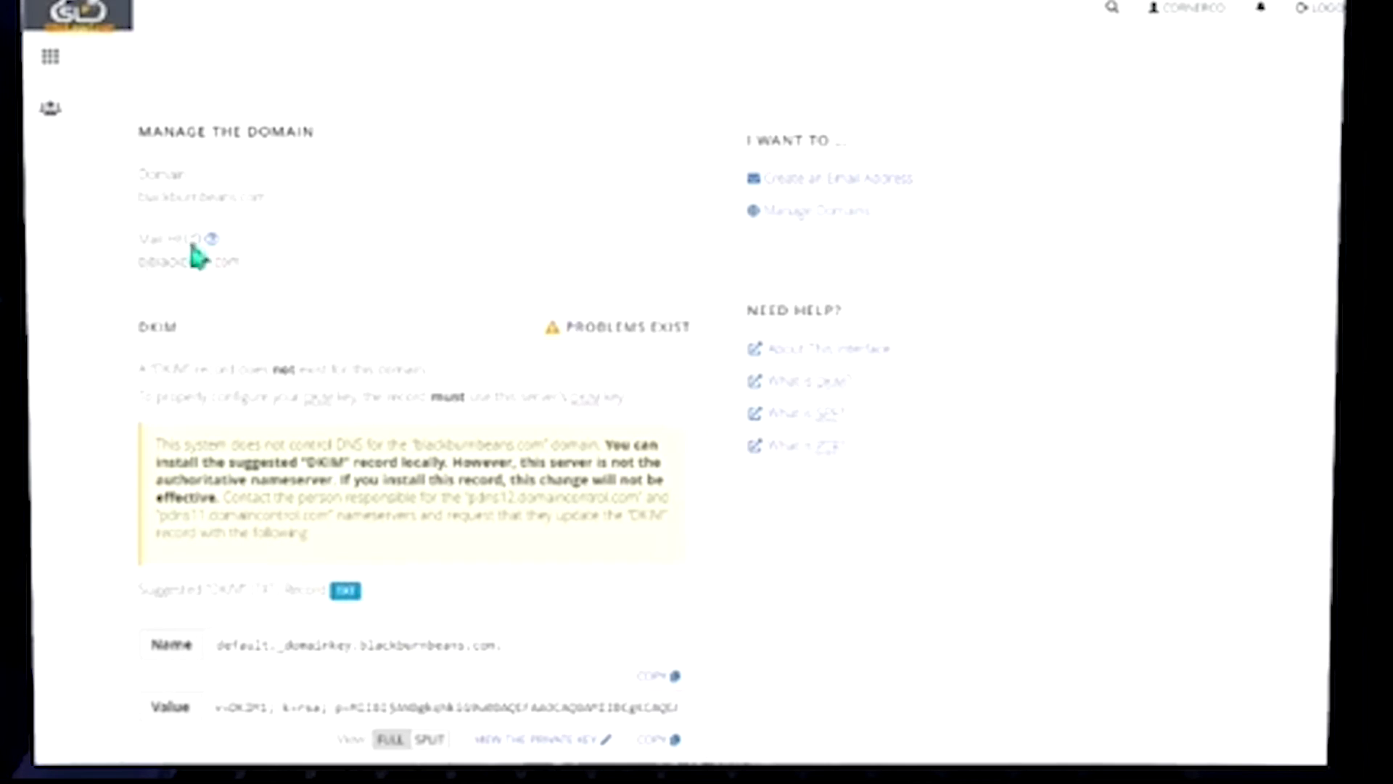
scroll(292, 316, "down", 1)
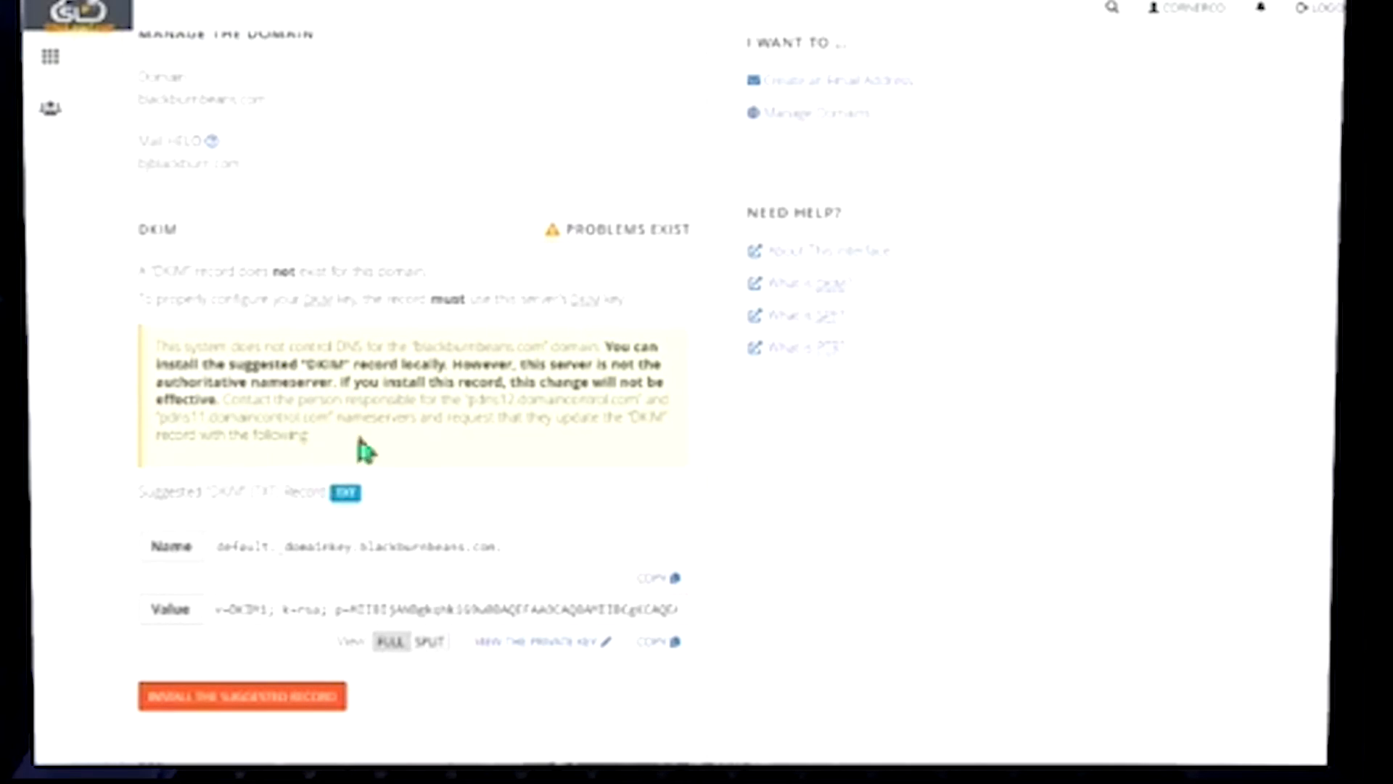
scroll(367, 450, "down", 1)
left_click_drag(280, 450, 350, 512)
left_click_drag(575, 512, 283, 506)
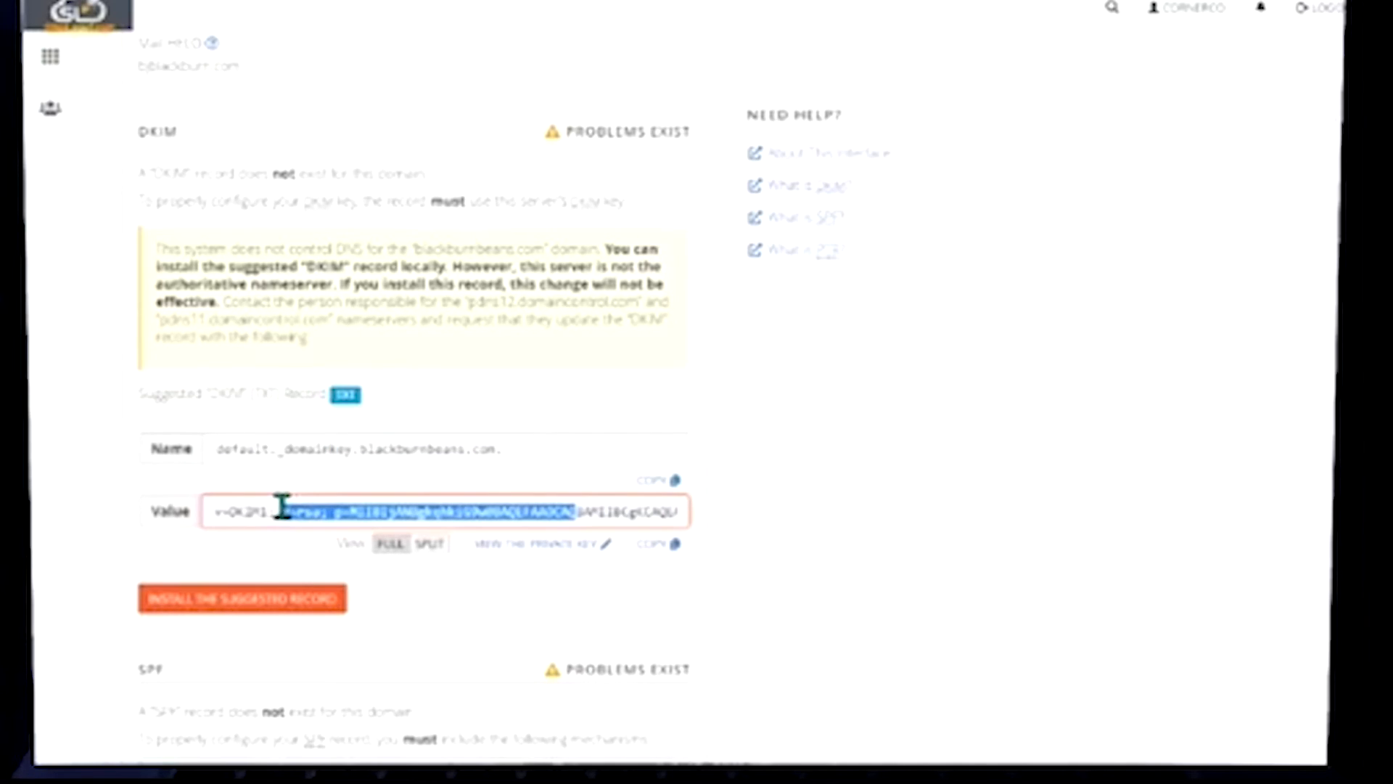
left_click(260, 602)
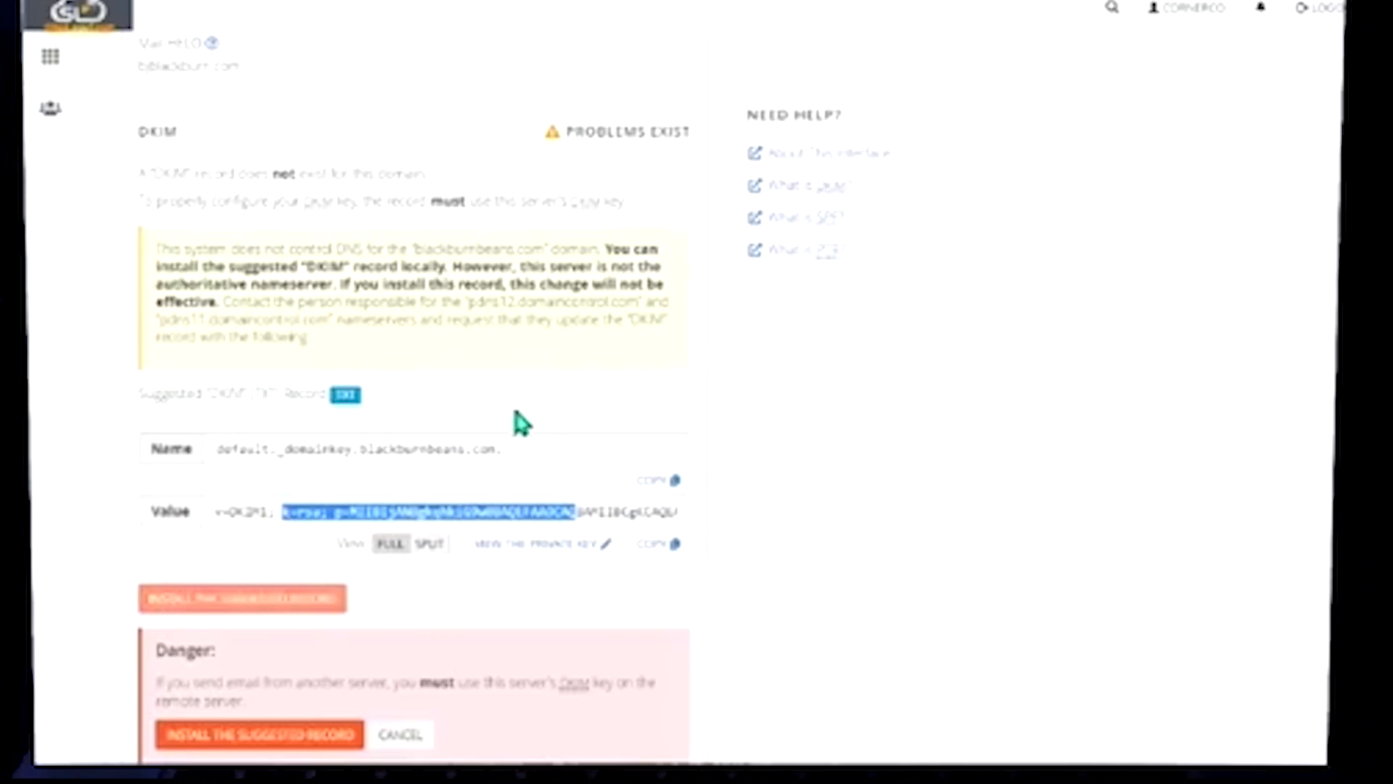
scroll(508, 417, "down", 3)
left_click(296, 547)
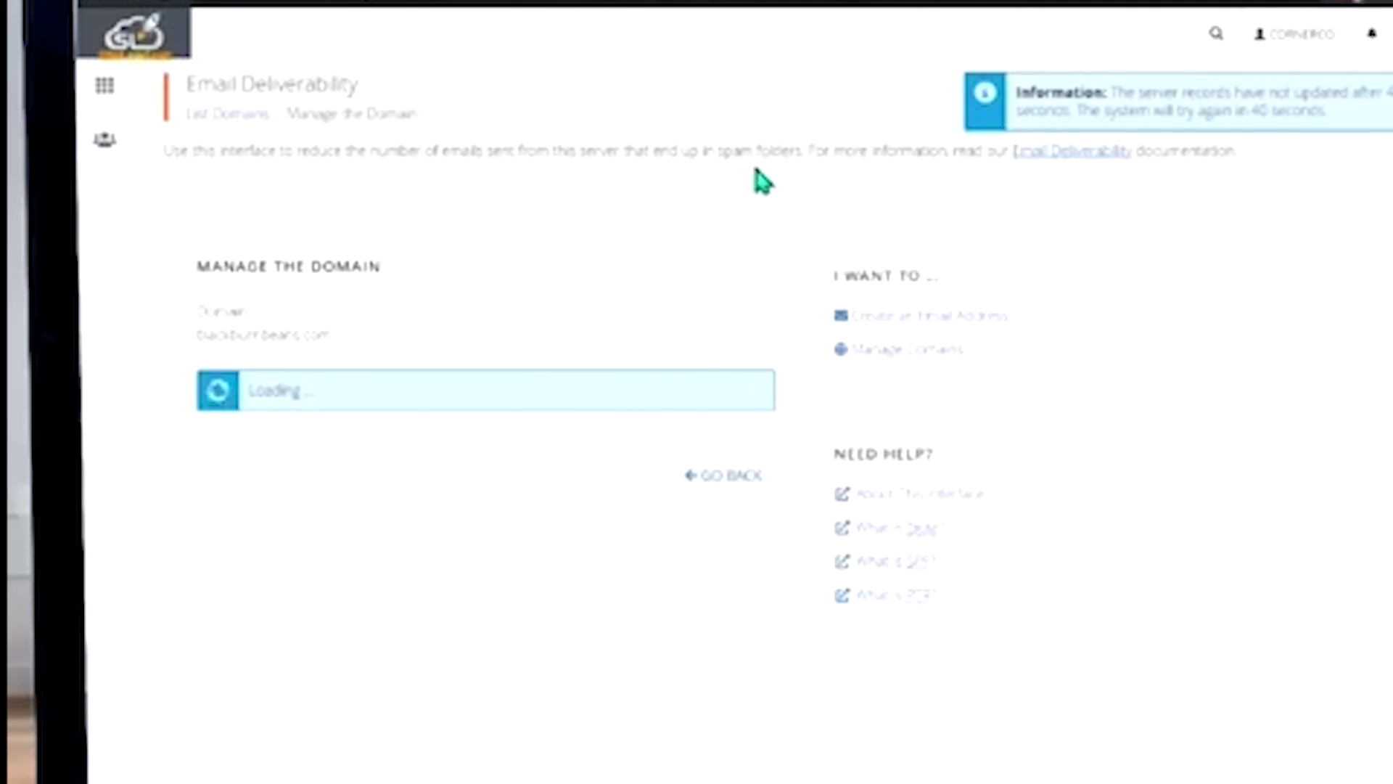
Switch to the Blackburn website and view the Discover > Get Found | Digital Marketing submenu
left_click(1000, 2)
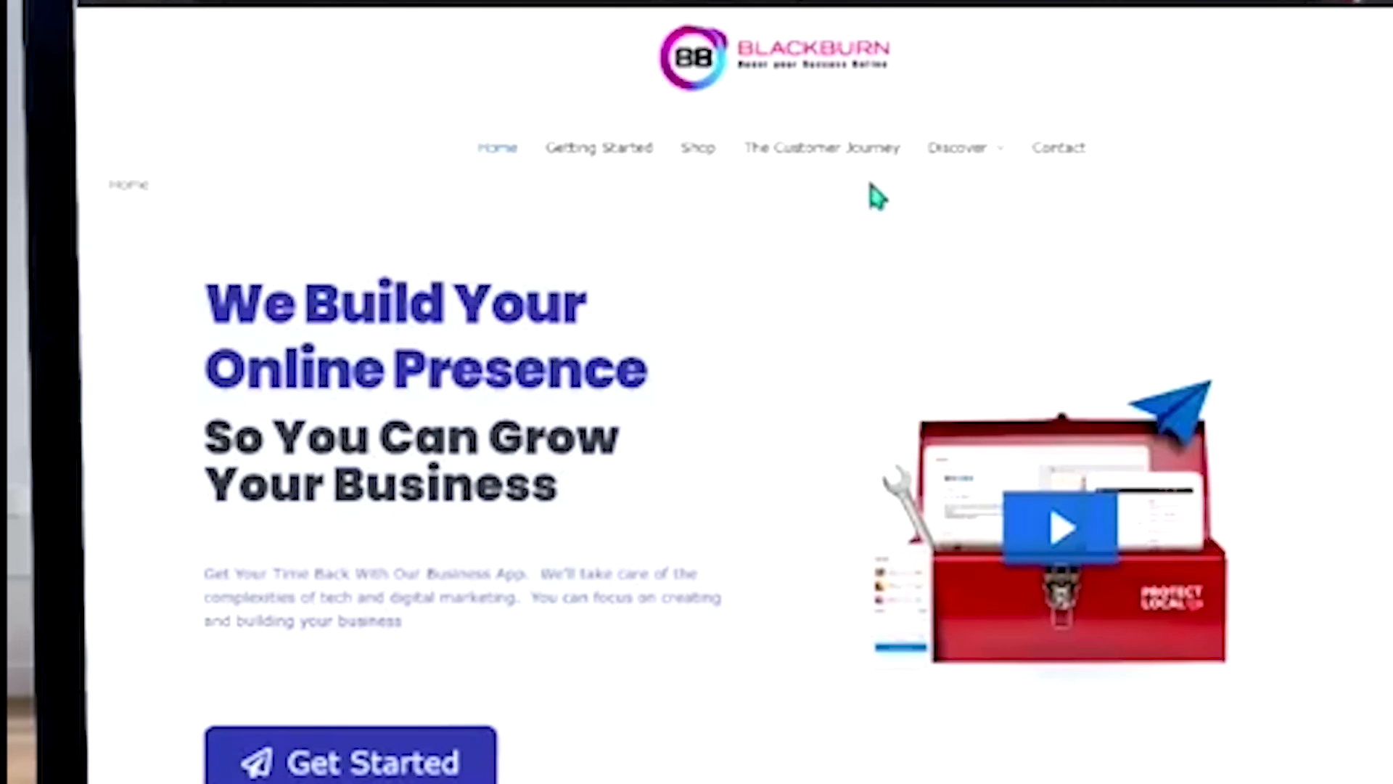
mouse_move(971, 158)
mouse_move(967, 214)
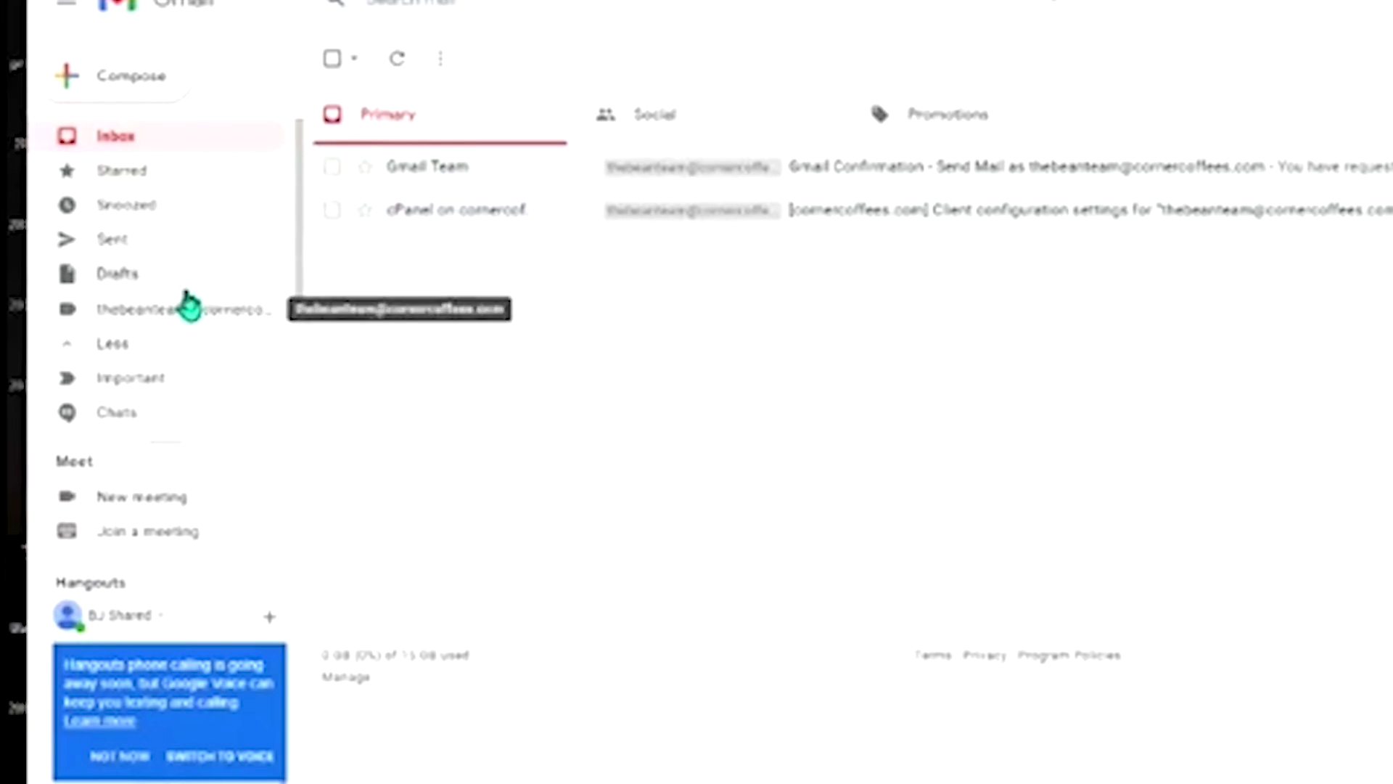
Open the business mailbox and start a new message from the CornerCoffees address
left_click(143, 312)
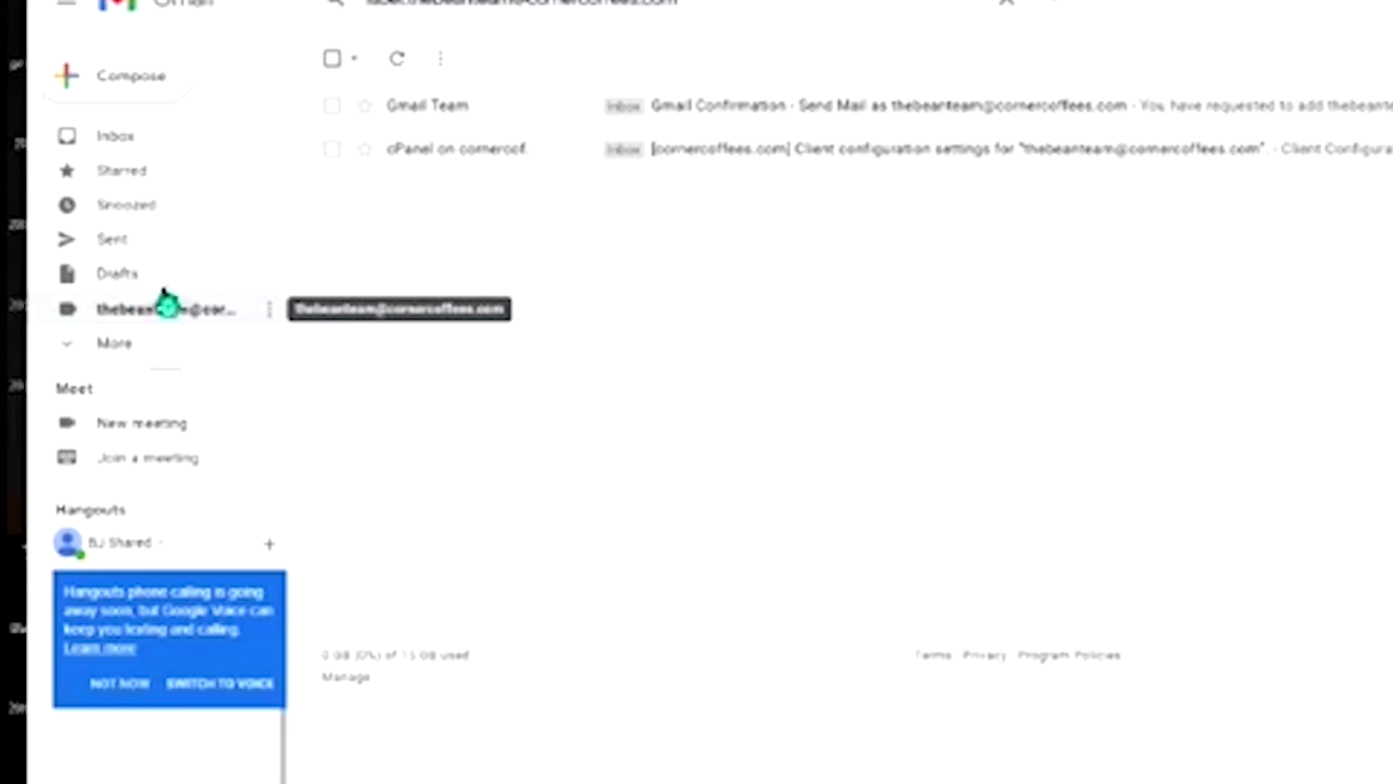
left_click(109, 80)
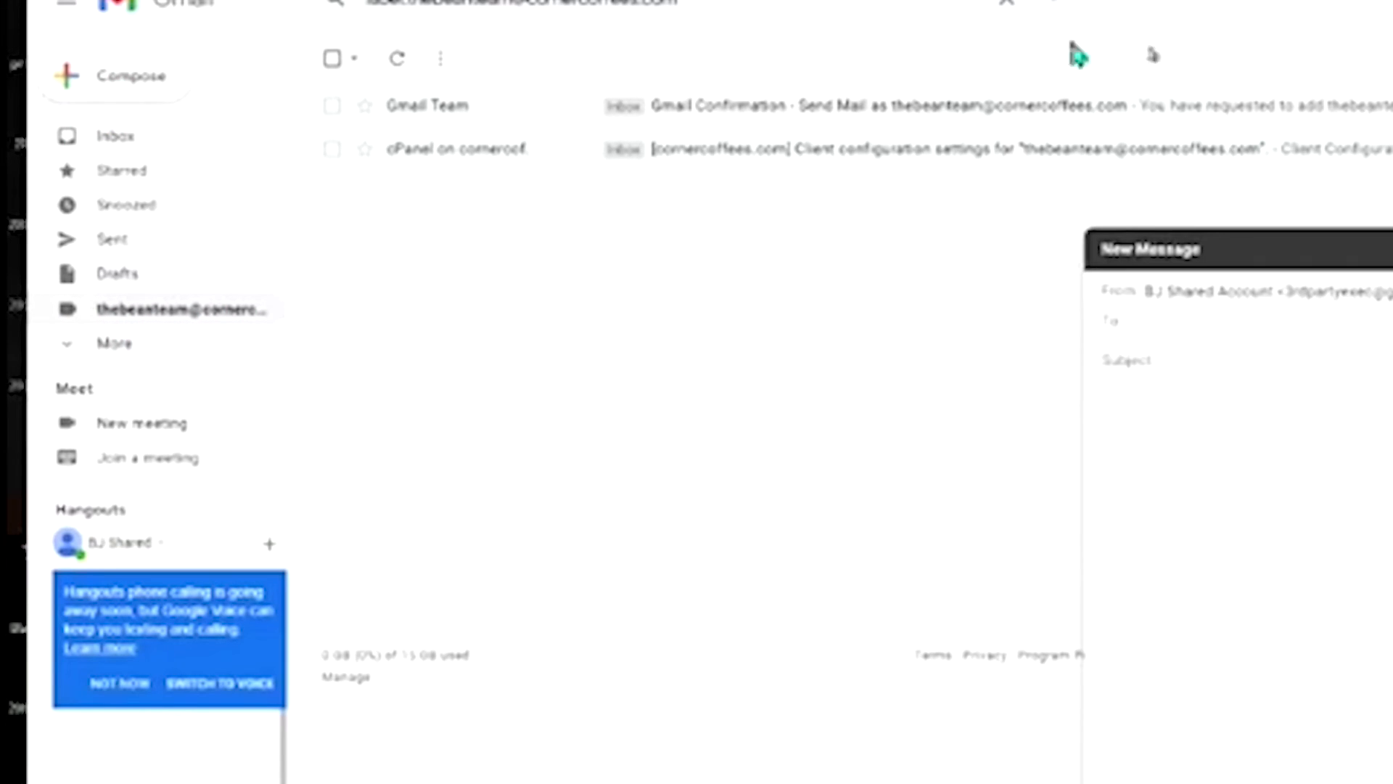
left_click(1382, 291)
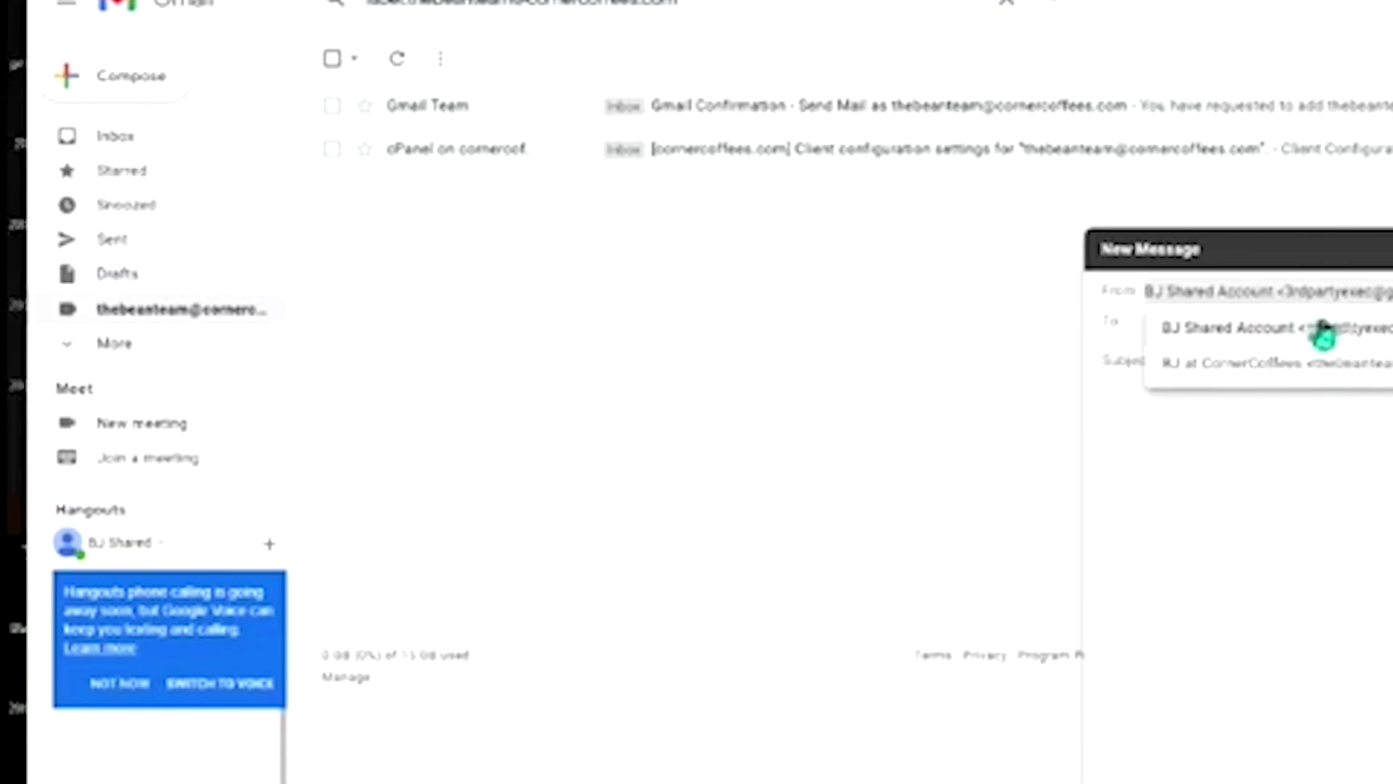
left_click(1328, 364)
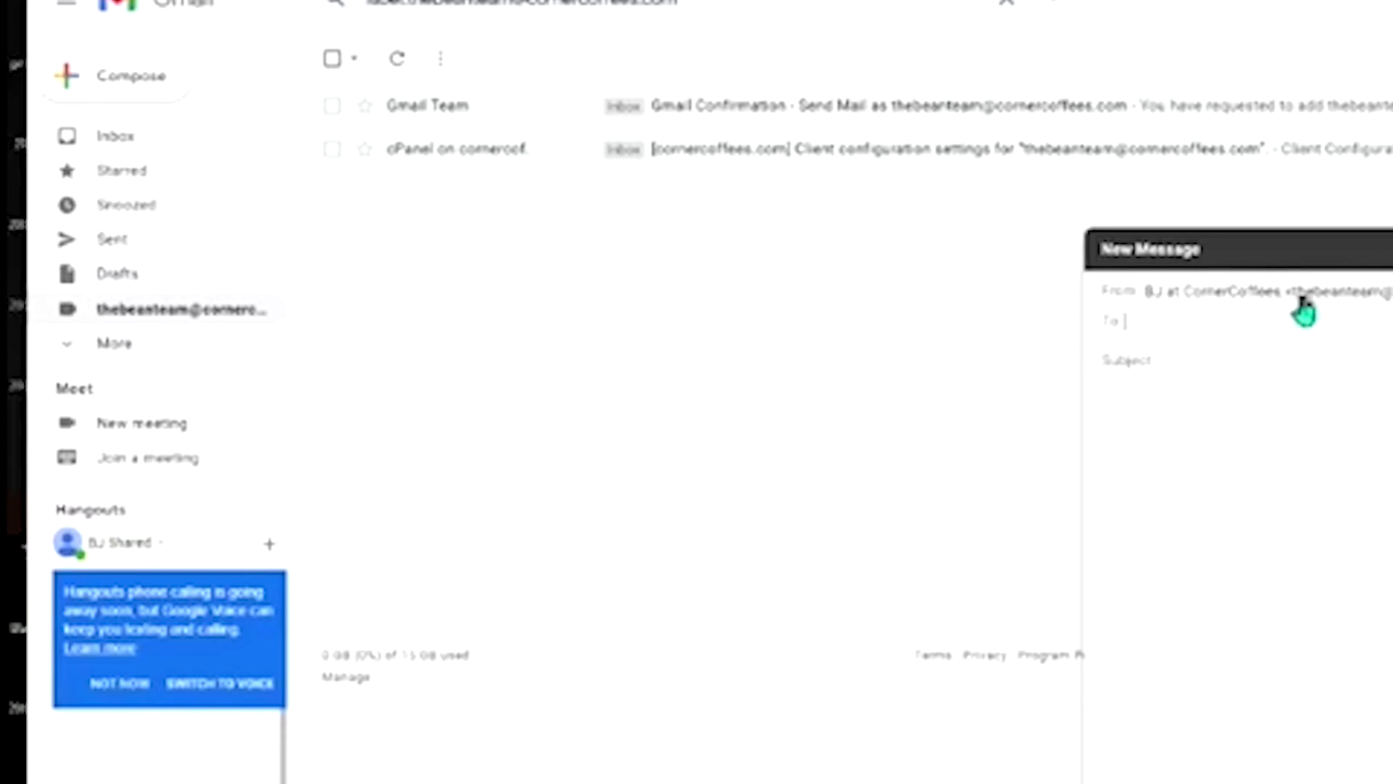
Begin the subject line with 'Hi I wanted to ma'
left_click(1377, 318)
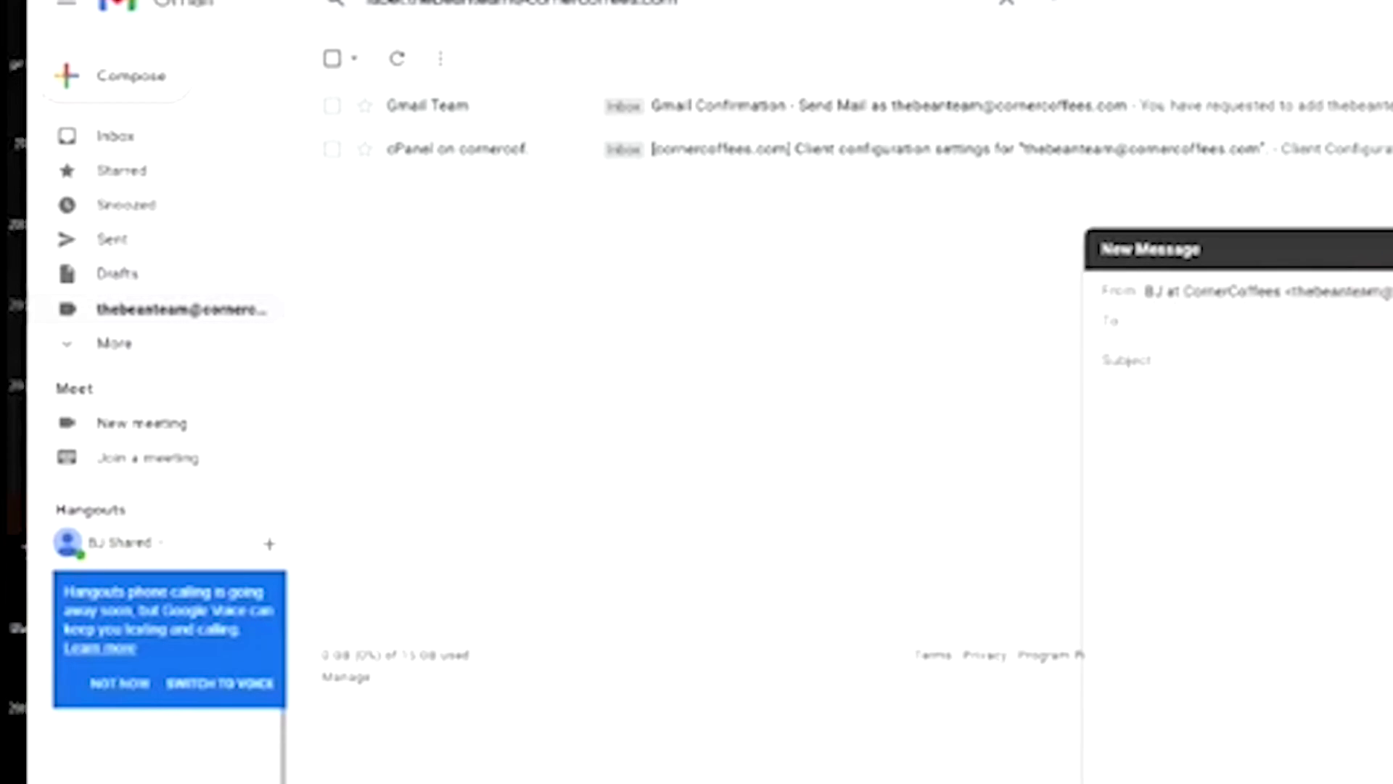
left_click(1204, 363)
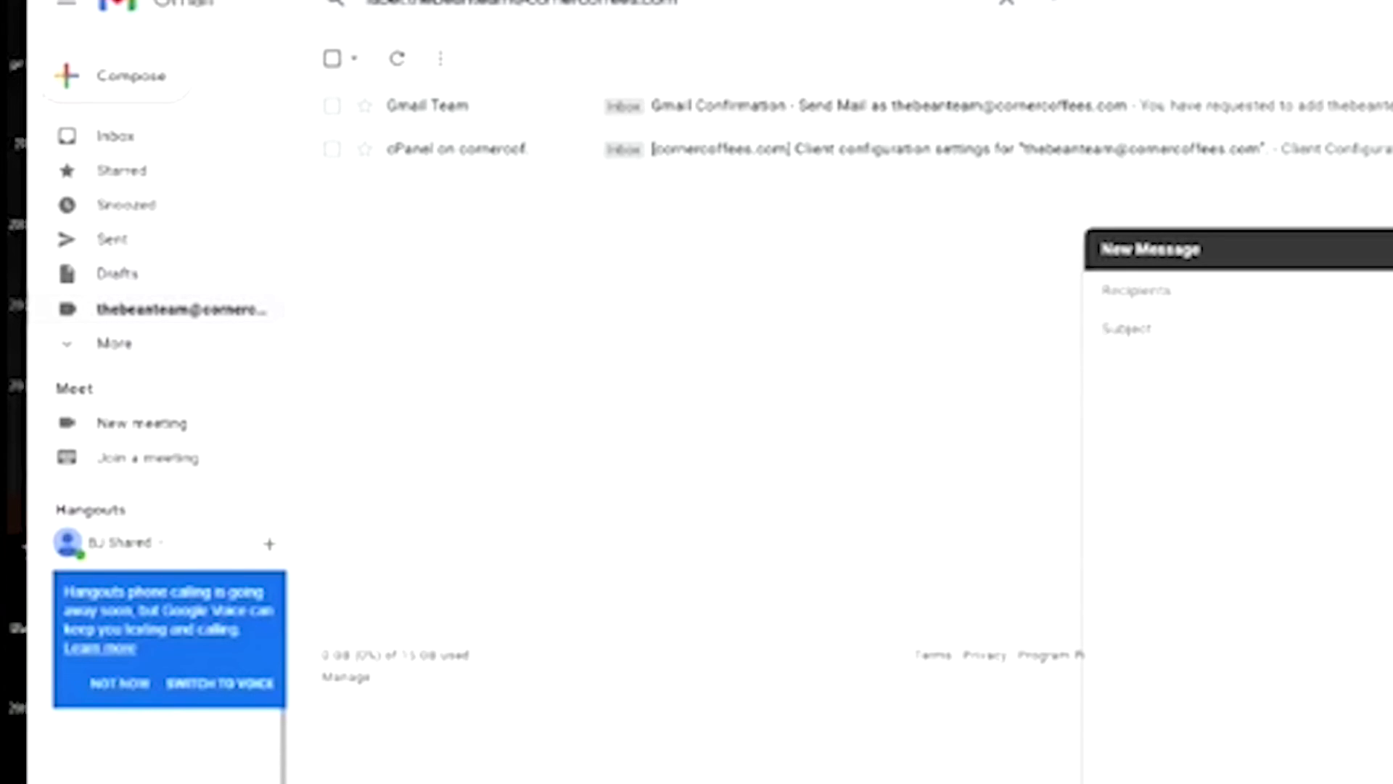
type("Hi I wanted to ma")
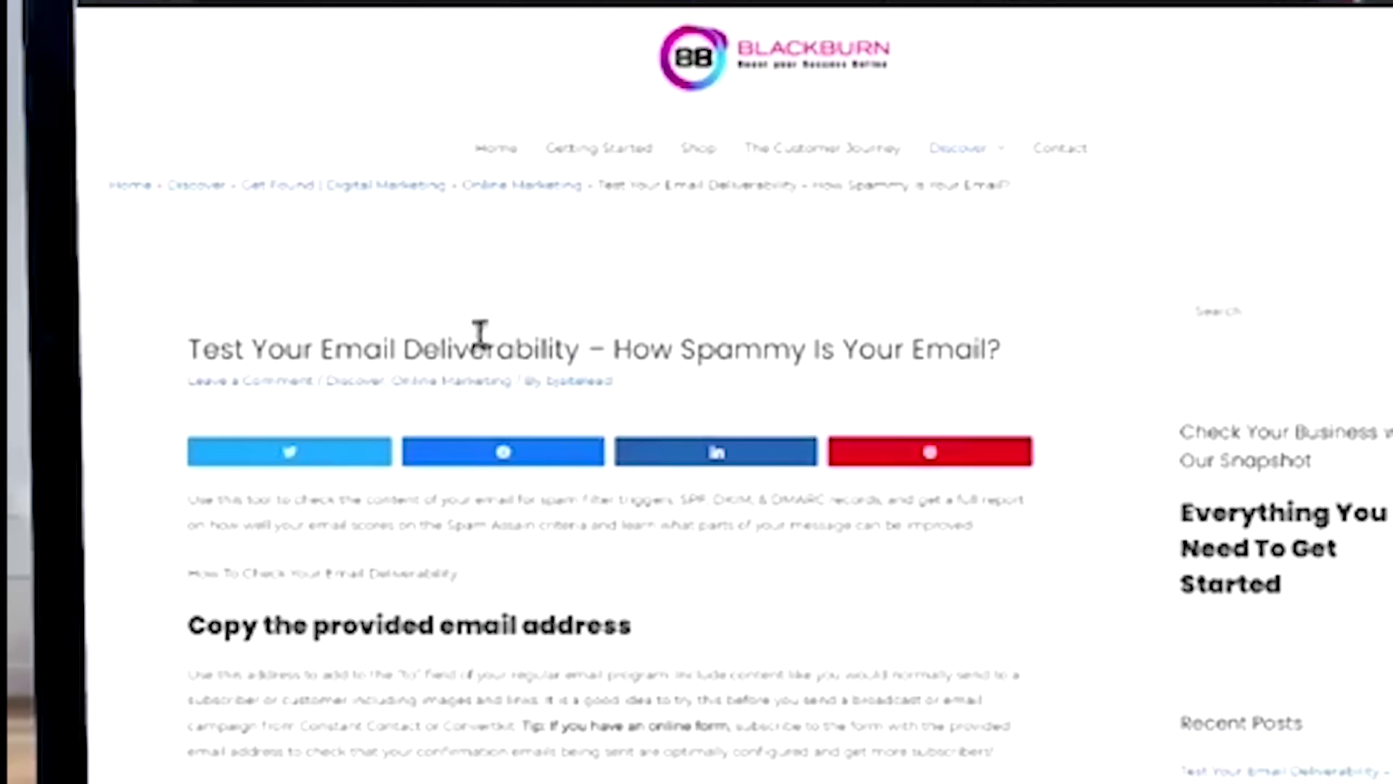
Dismiss the cookie notice and copy the test address from the article's mail-tester banner
scroll(481, 334, "down", 2)
scroll(657, 273, "down", 3)
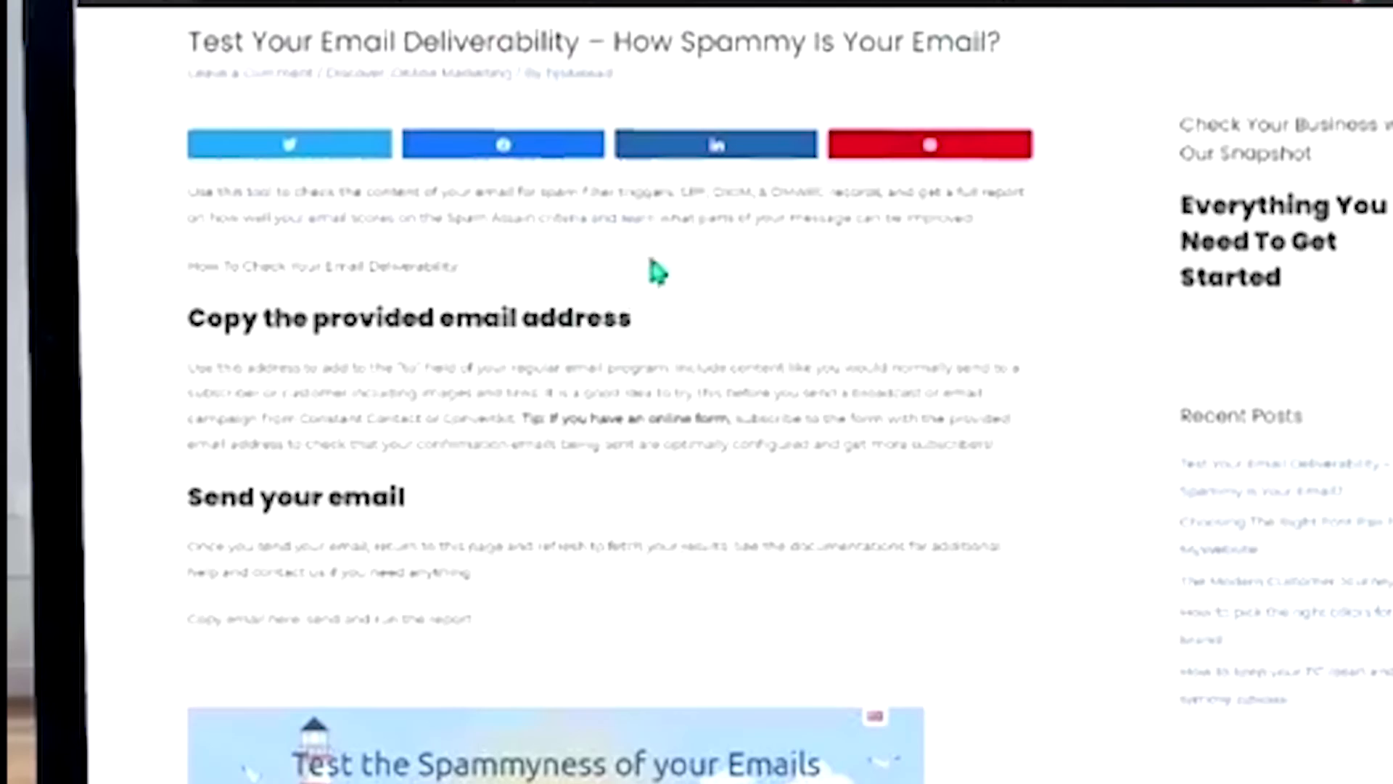
scroll(657, 273, "down", 4)
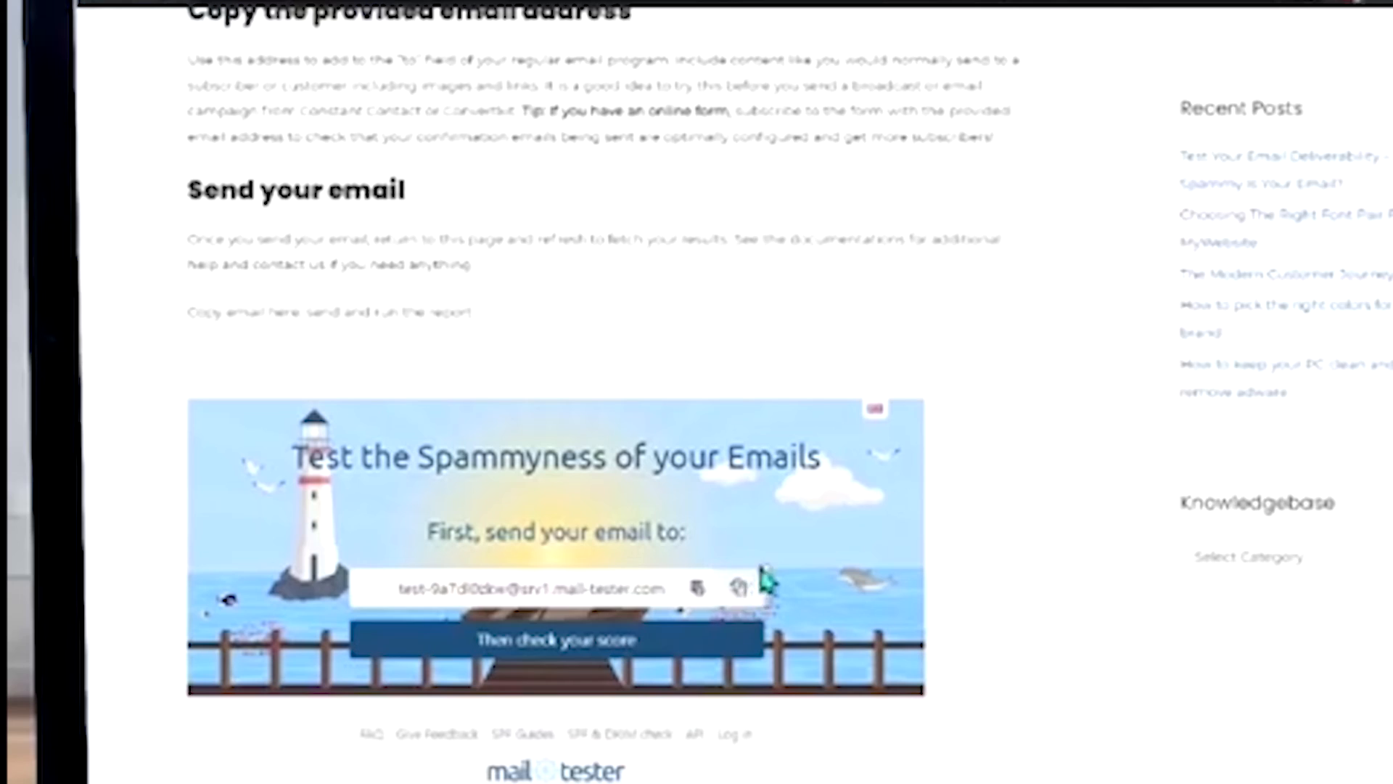
left_click(739, 589)
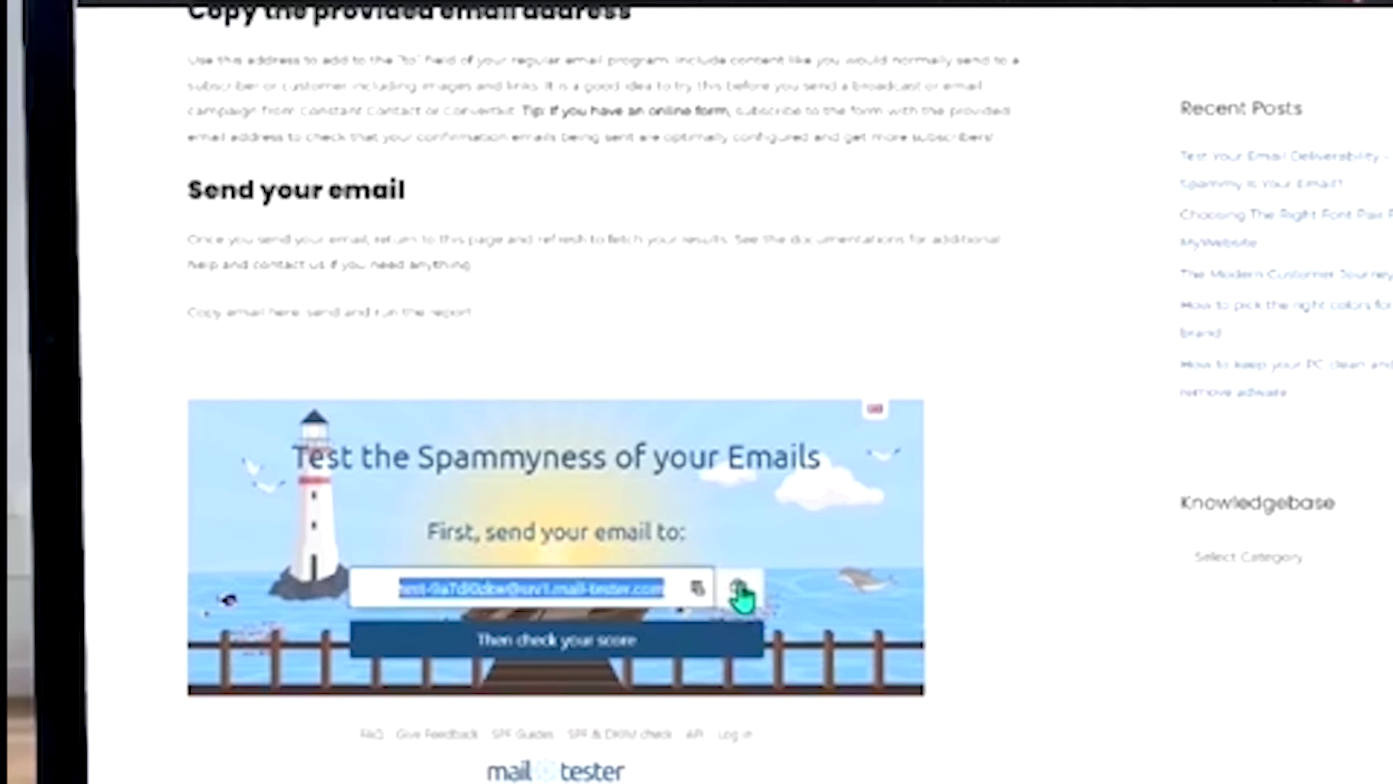
scroll(738, 590, "down", 3)
left_click(849, 751)
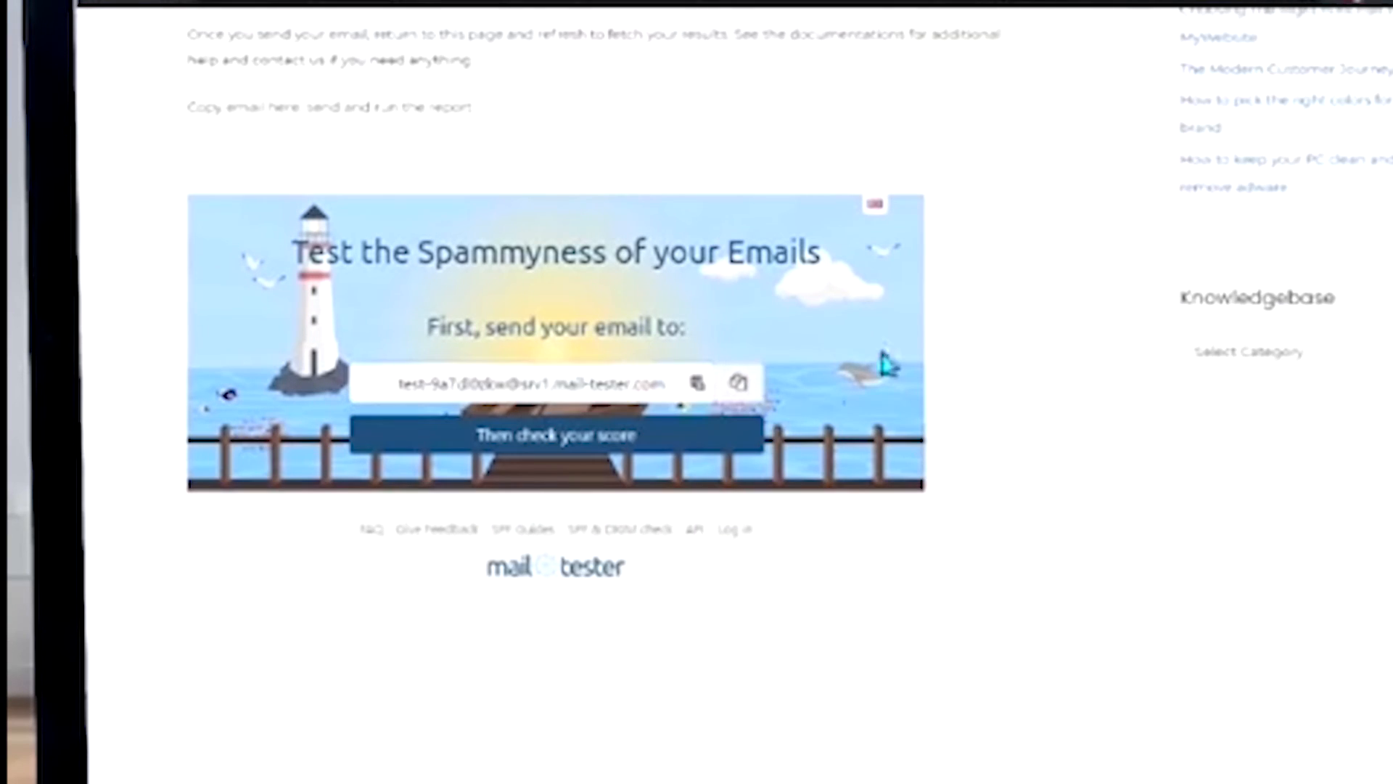
left_click(738, 383)
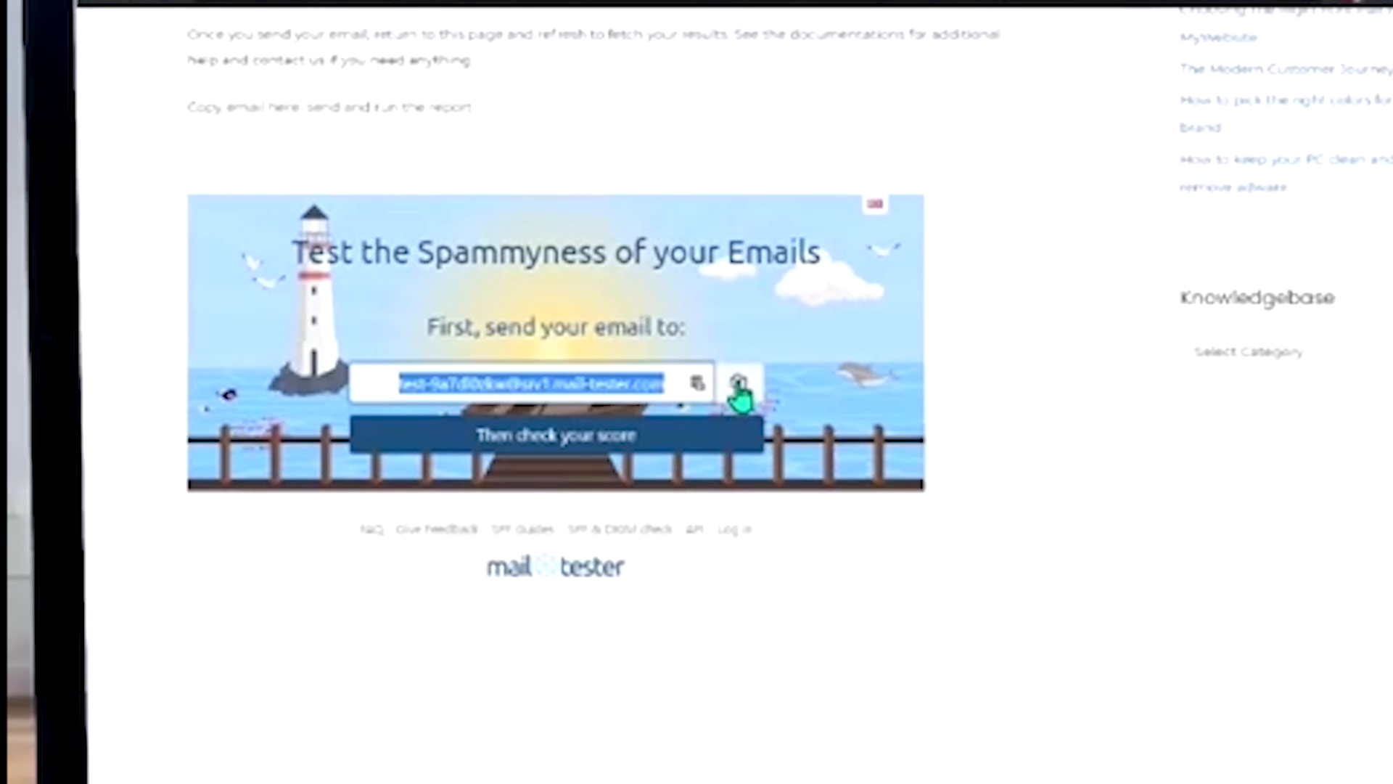
left_click(1054, 422)
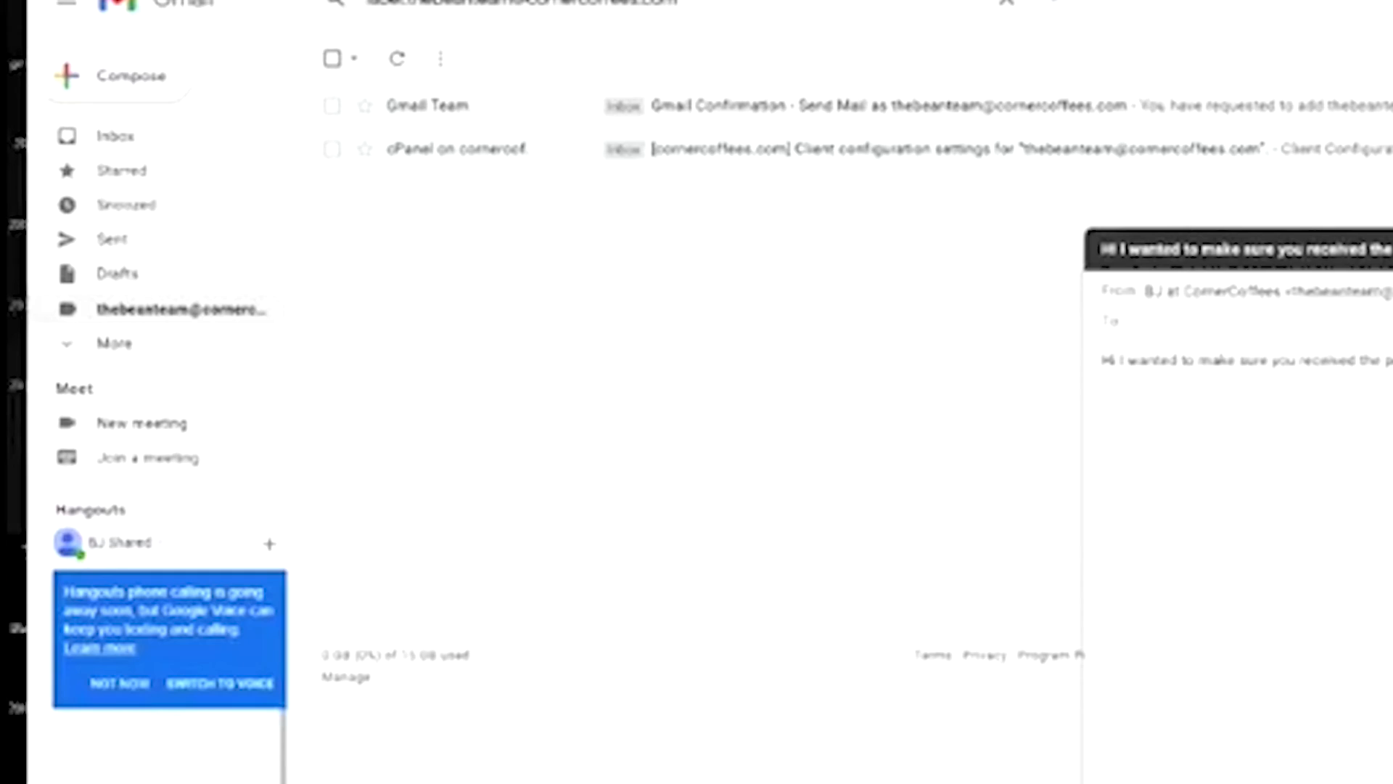
Paste the mail-tester test address as the draft's recipient, then move into the message body
key("ctrl+v")
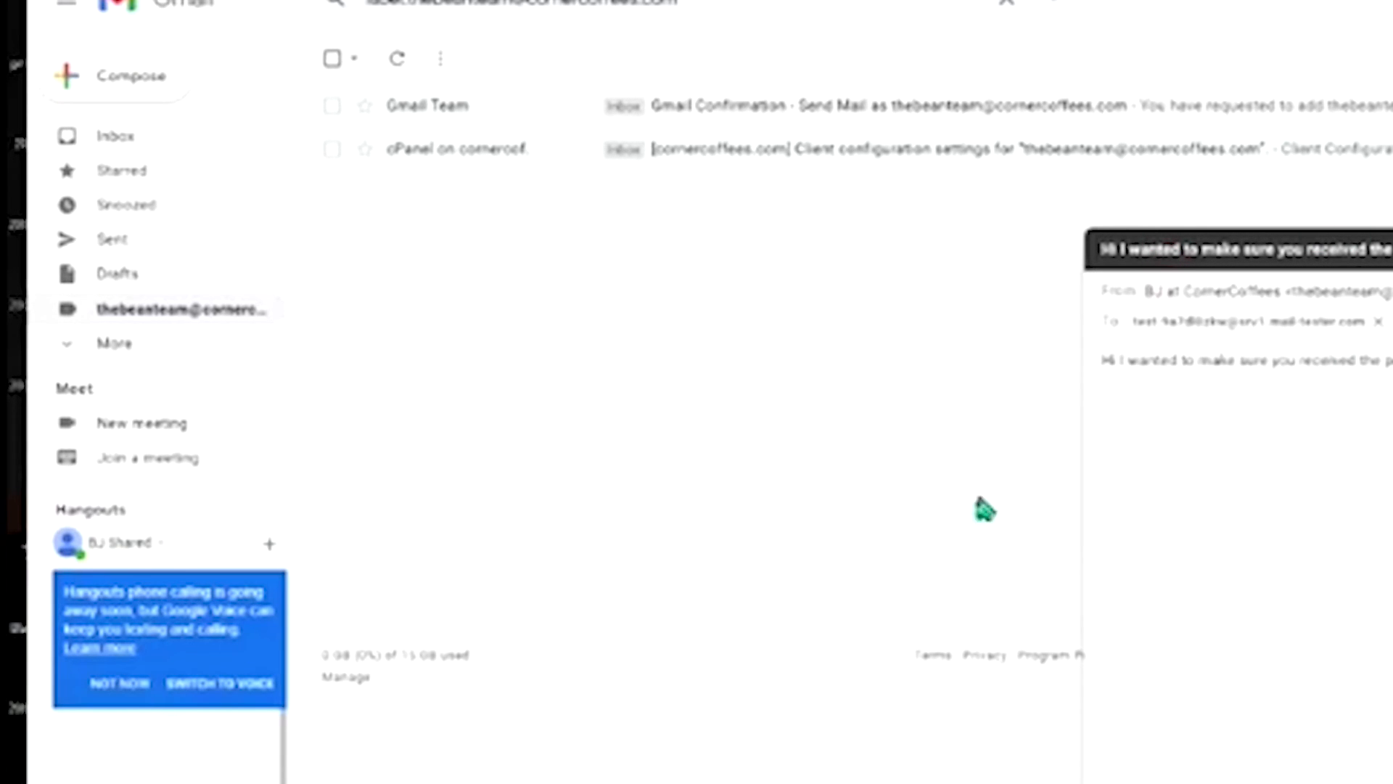
left_click(1133, 418)
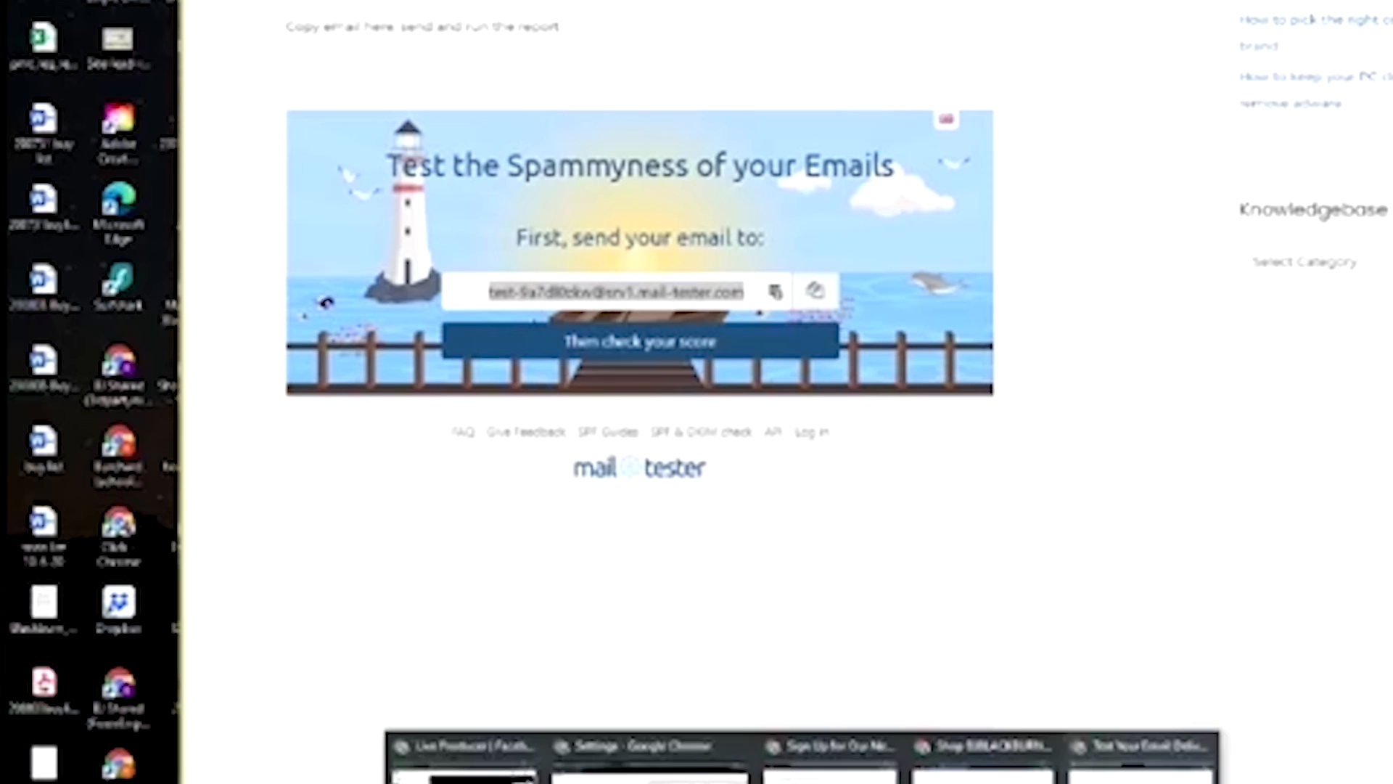
Check the live broadcast in Facebook Live Producer, then switch to the other mail window
left_click(450, 754)
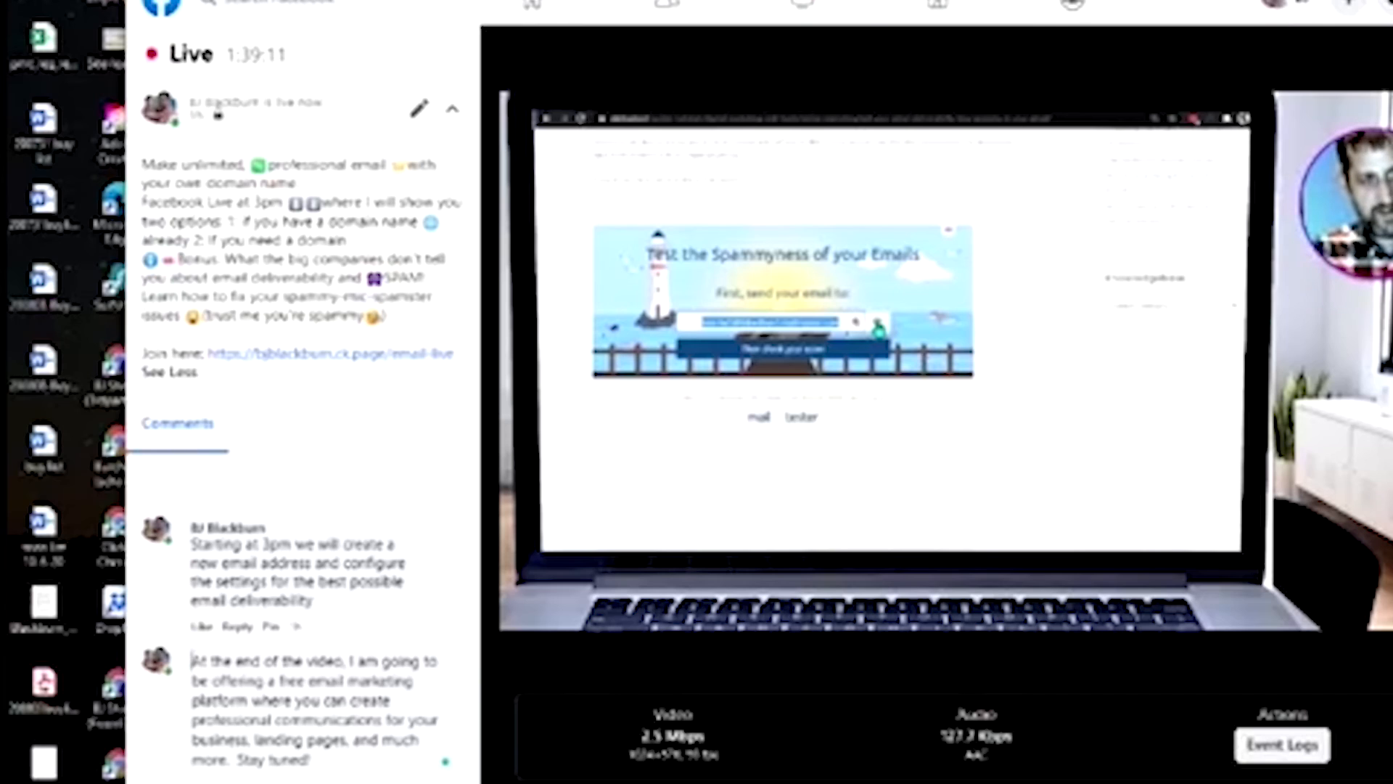
key("alt+Tab")
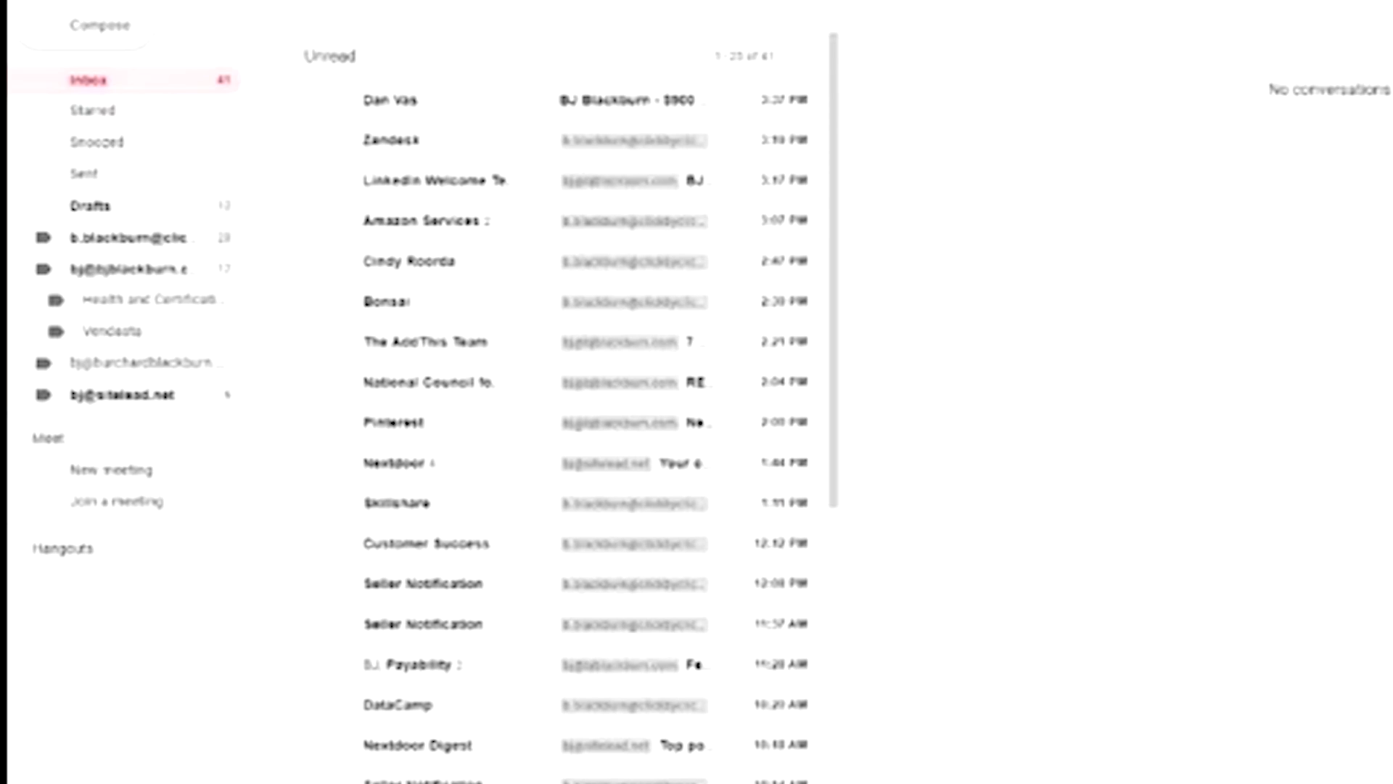
Scroll the inbox and open the Skillshare Last Call email in full
scroll(109, 209, "down", 2)
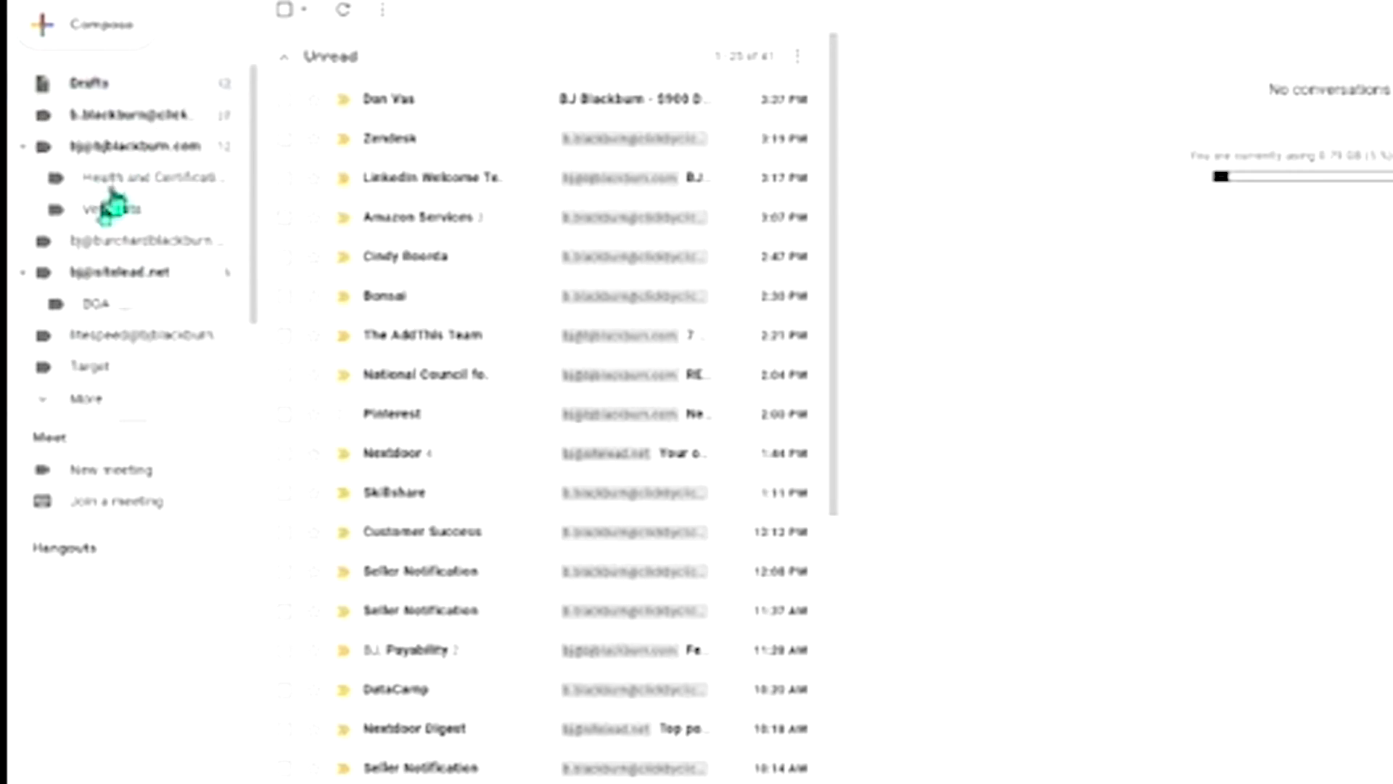
scroll(171, 218, "up", 1)
scroll(181, 189, "down", 1)
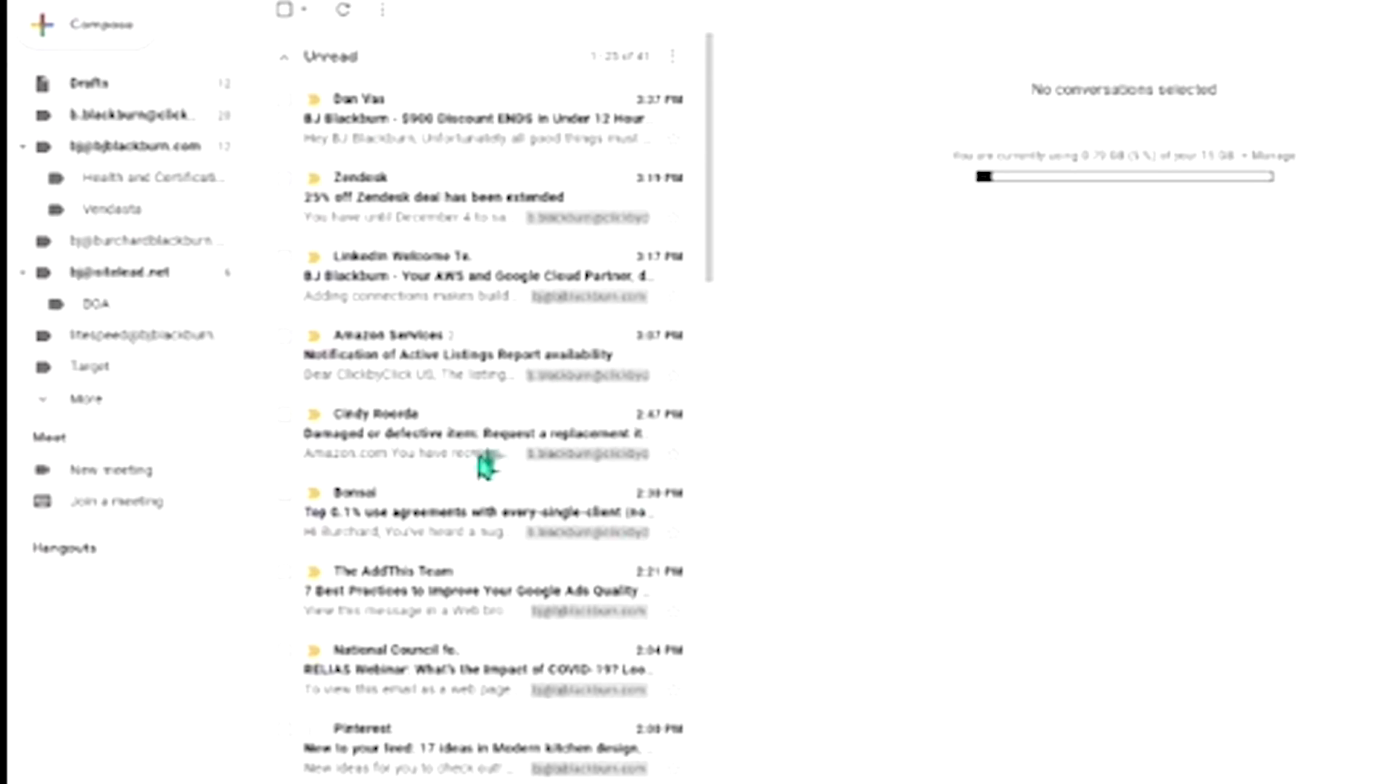
scroll(482, 460, "down", 5)
scroll(590, 769, "down", 1)
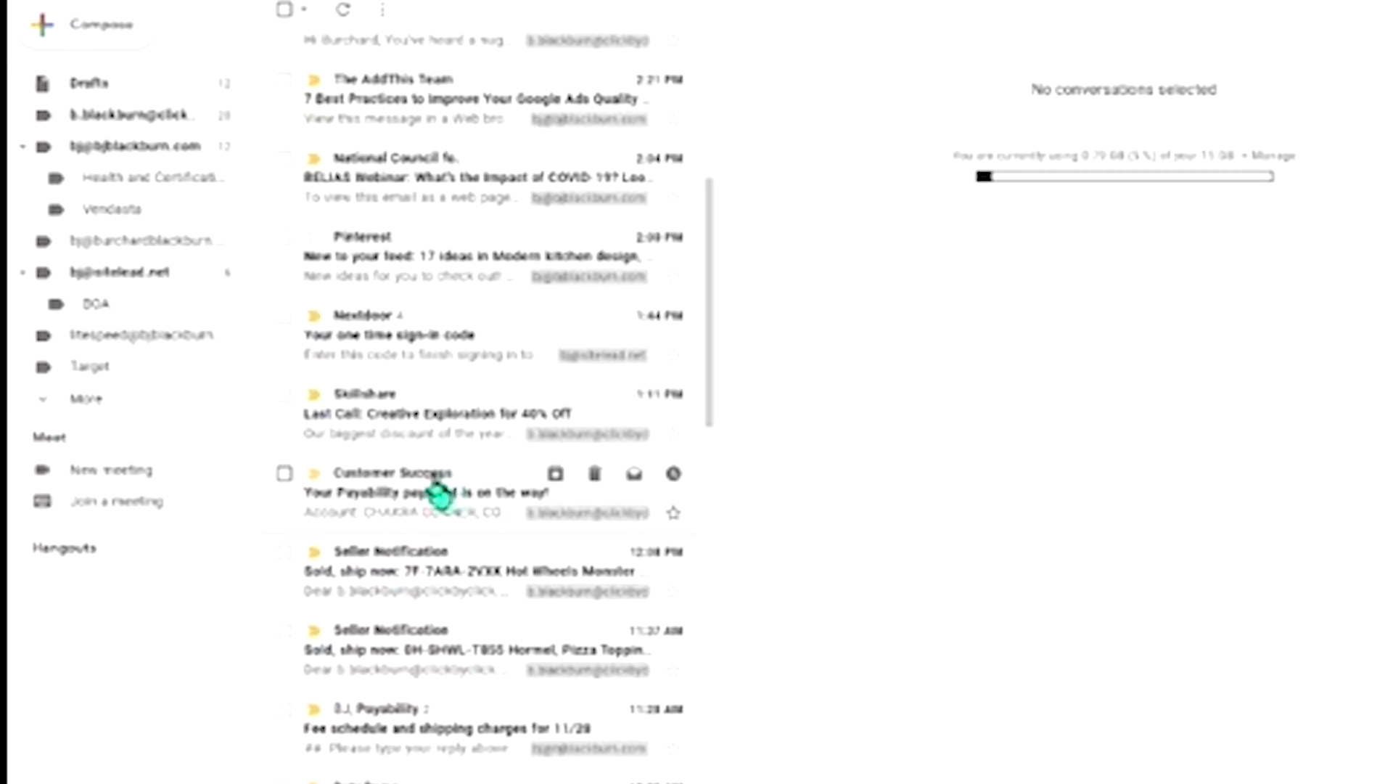
left_click(360, 408)
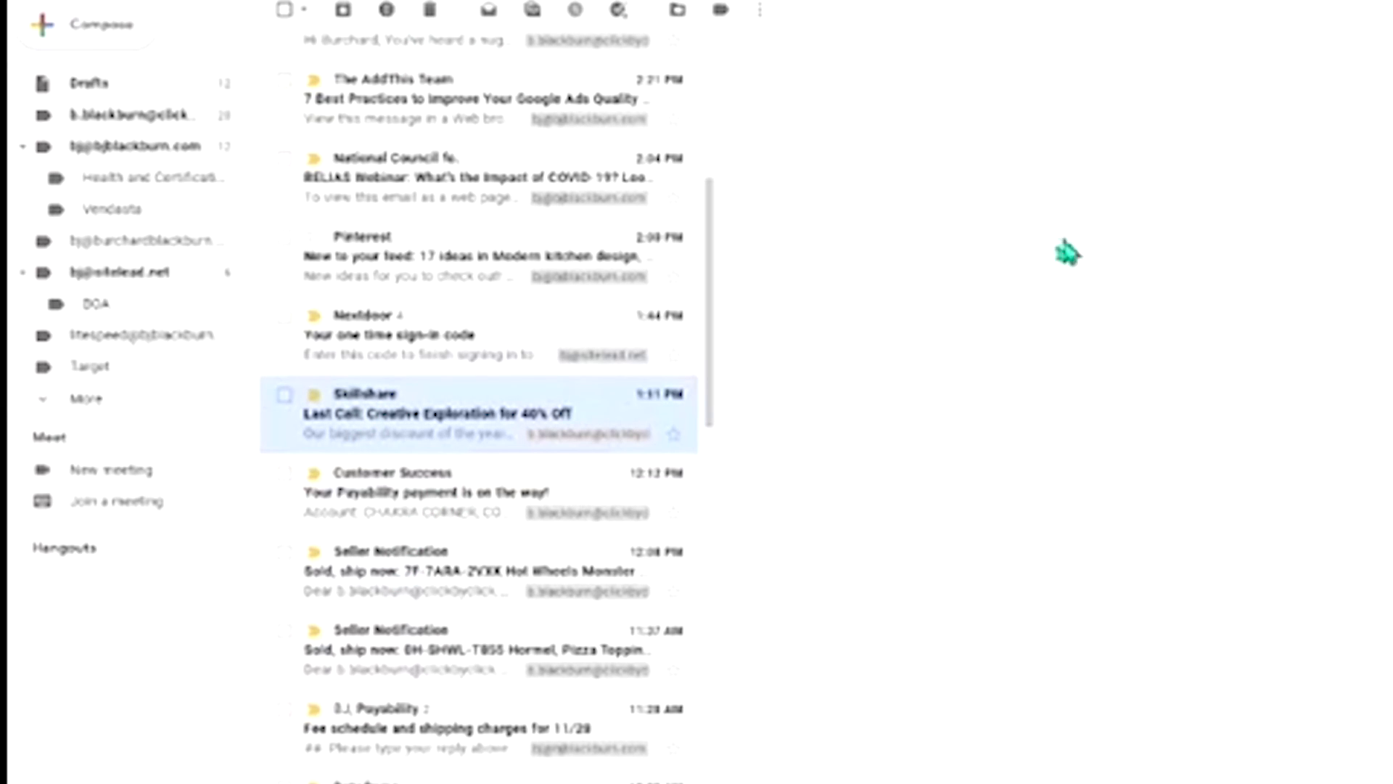
left_click(454, 428)
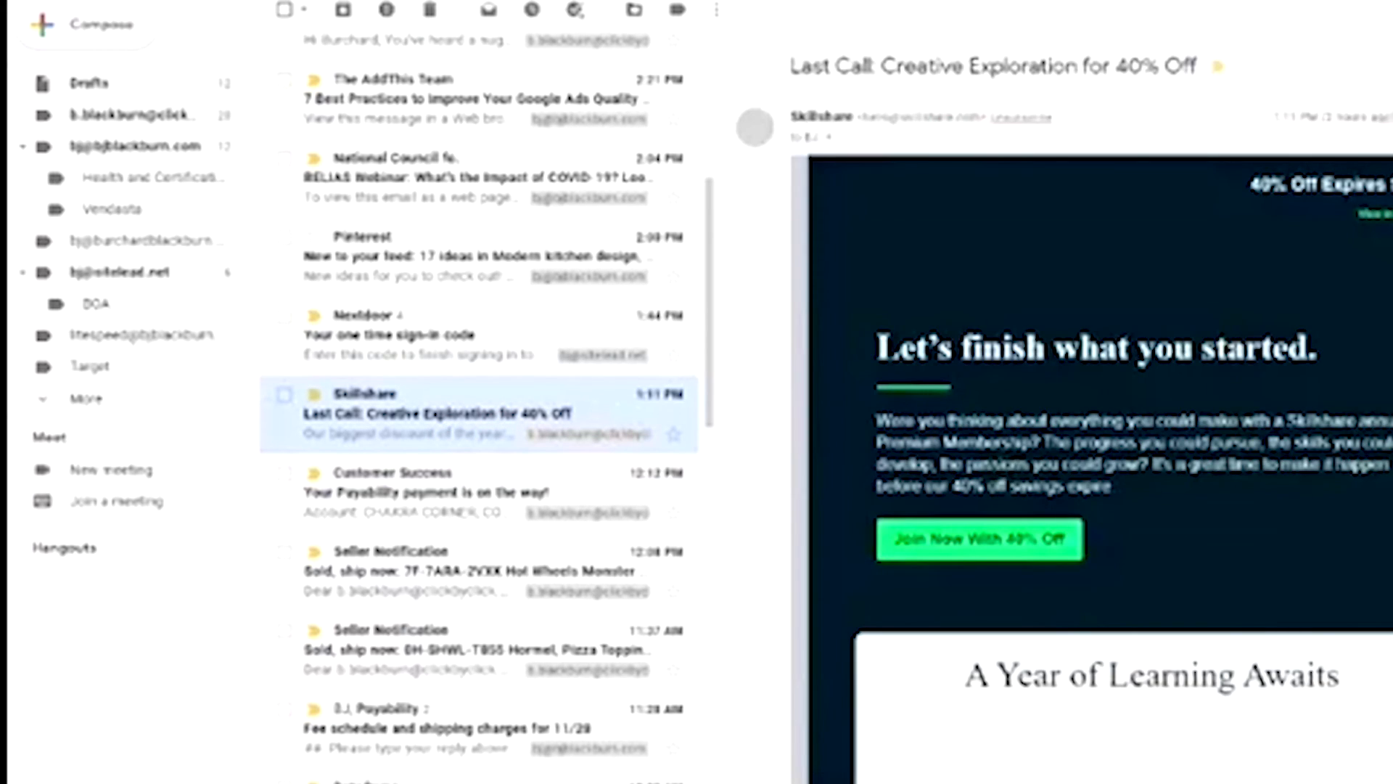
Scroll through the Skillshare email's content
scroll(1120, 302, "down", 3)
scroll(1112, 374, "down", 3)
scroll(1110, 375, "down", 5)
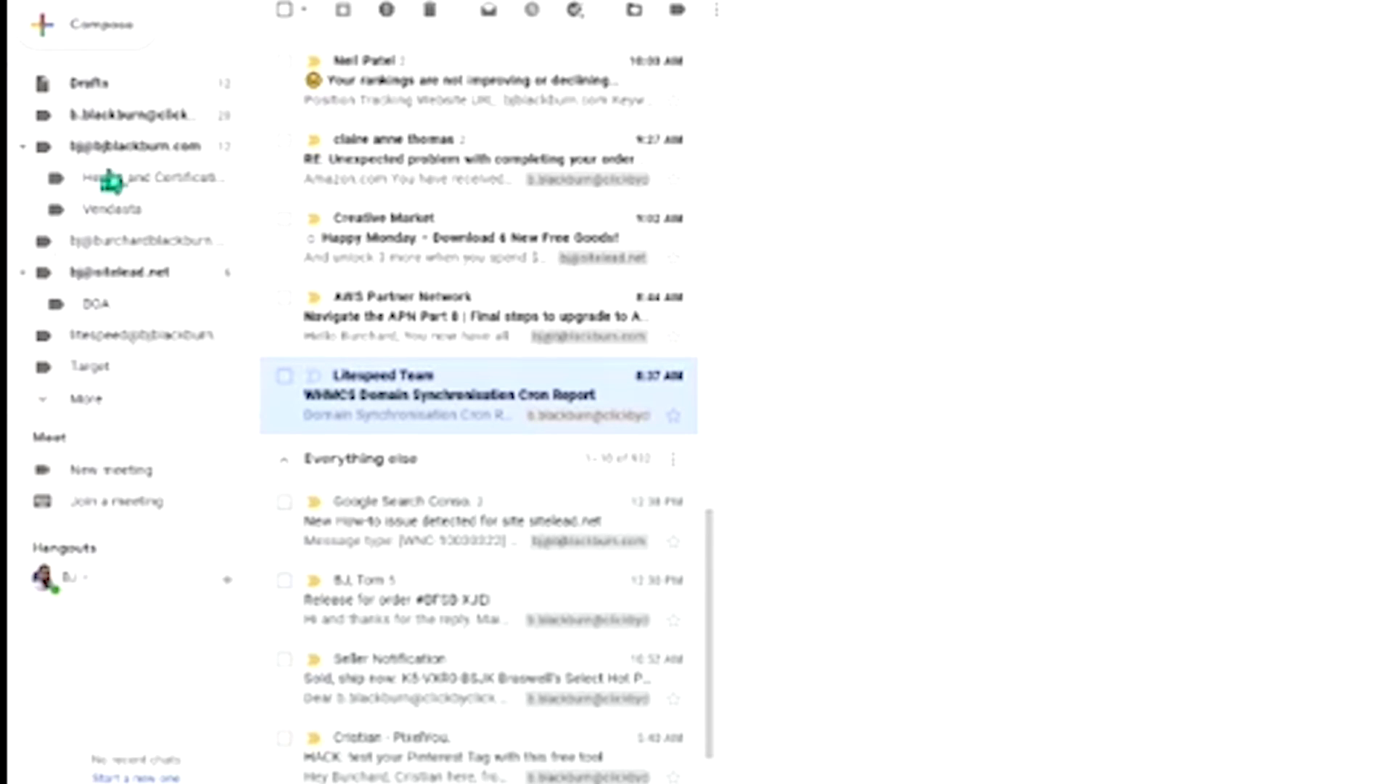
scroll(109, 146, "up", 2)
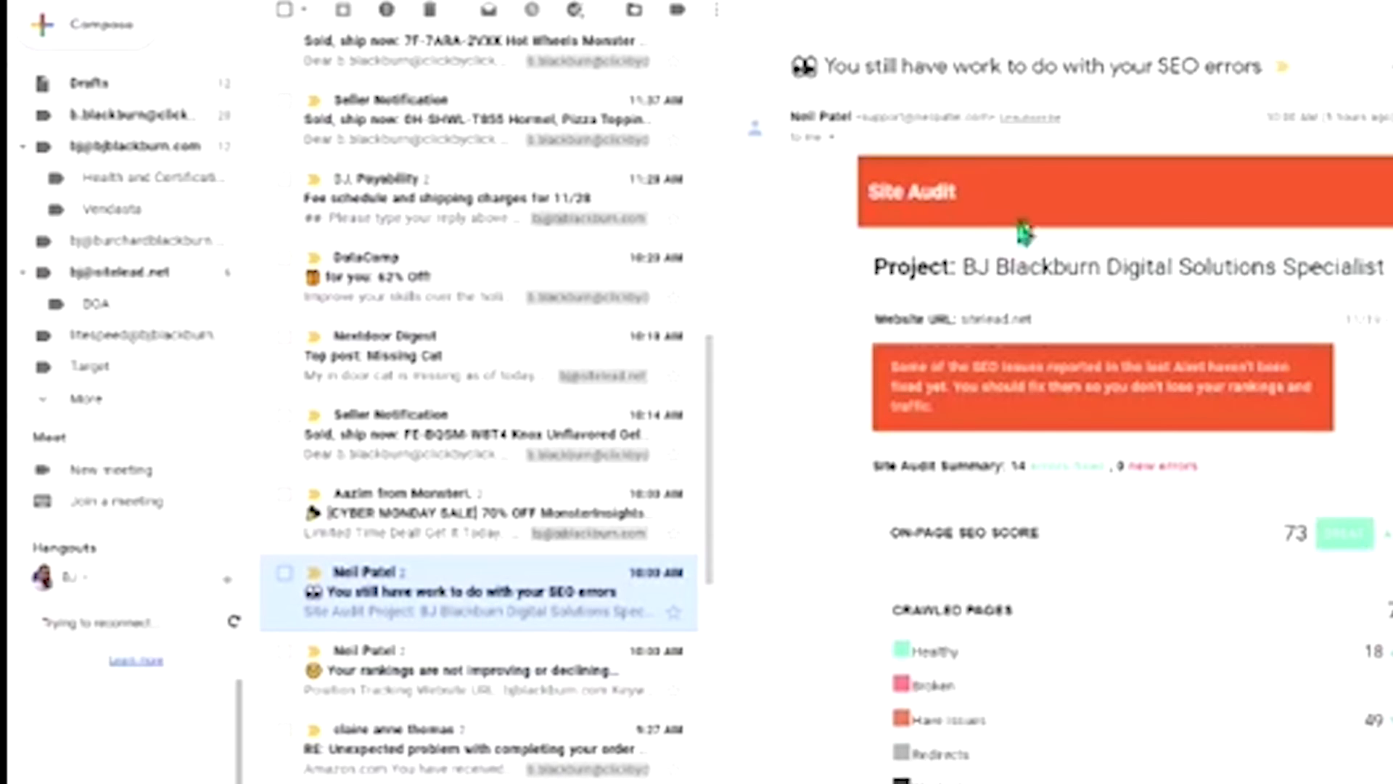
scroll(972, 436, "down", 3)
scroll(976, 450, "down", 4)
scroll(972, 392, "up", 8)
scroll(907, 465, "down", 6)
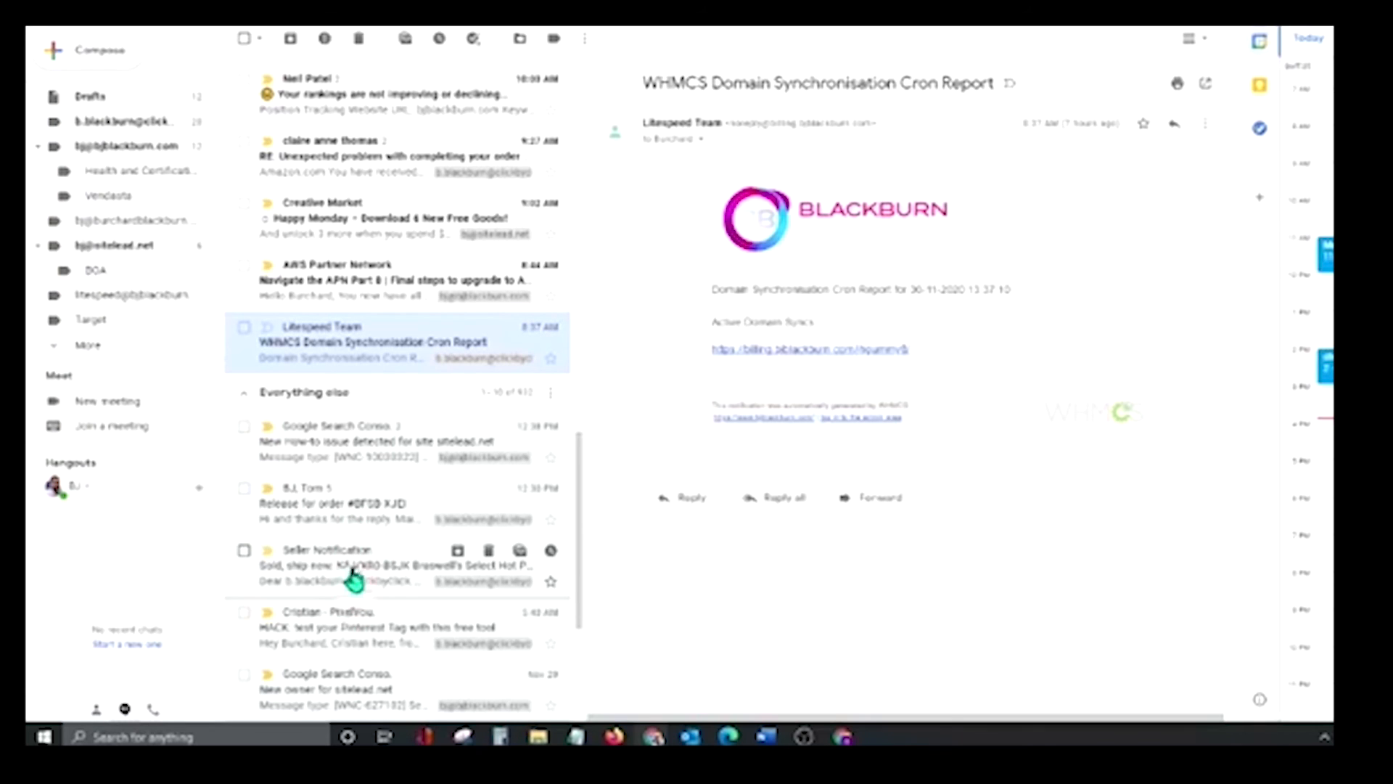
Open the 'HACK: test your Pinterest Tag' email and copy its whole body text
left_click(331, 628)
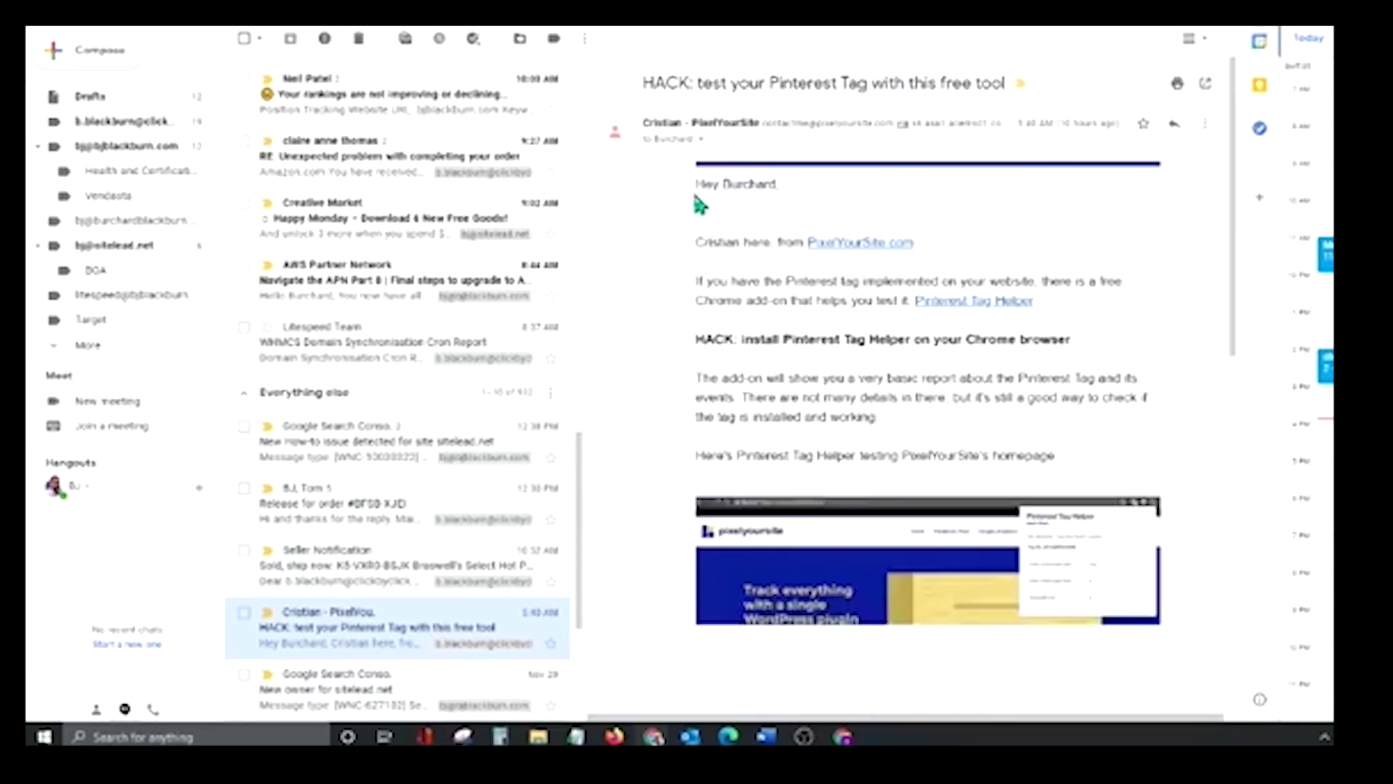
left_click_drag(701, 187, 1094, 331)
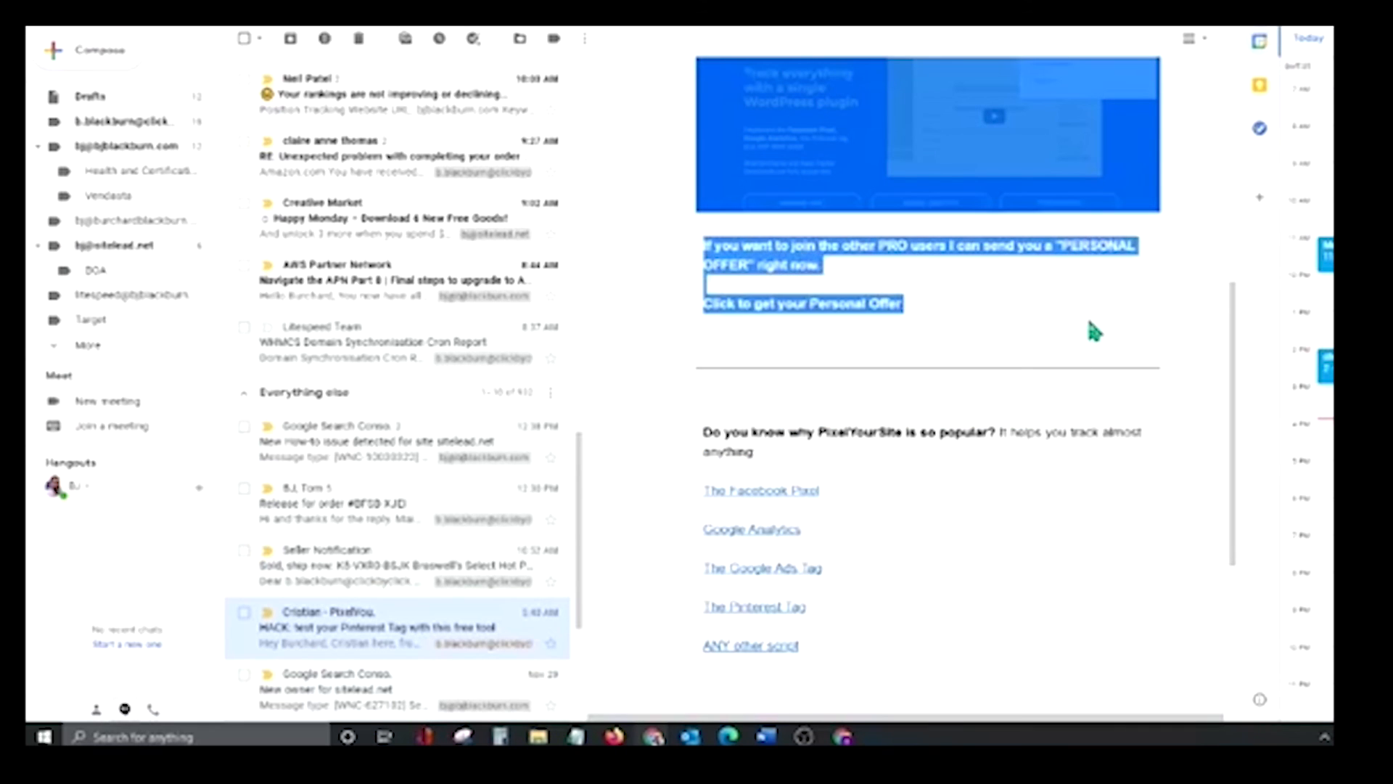
right_click(948, 240)
left_click(991, 251)
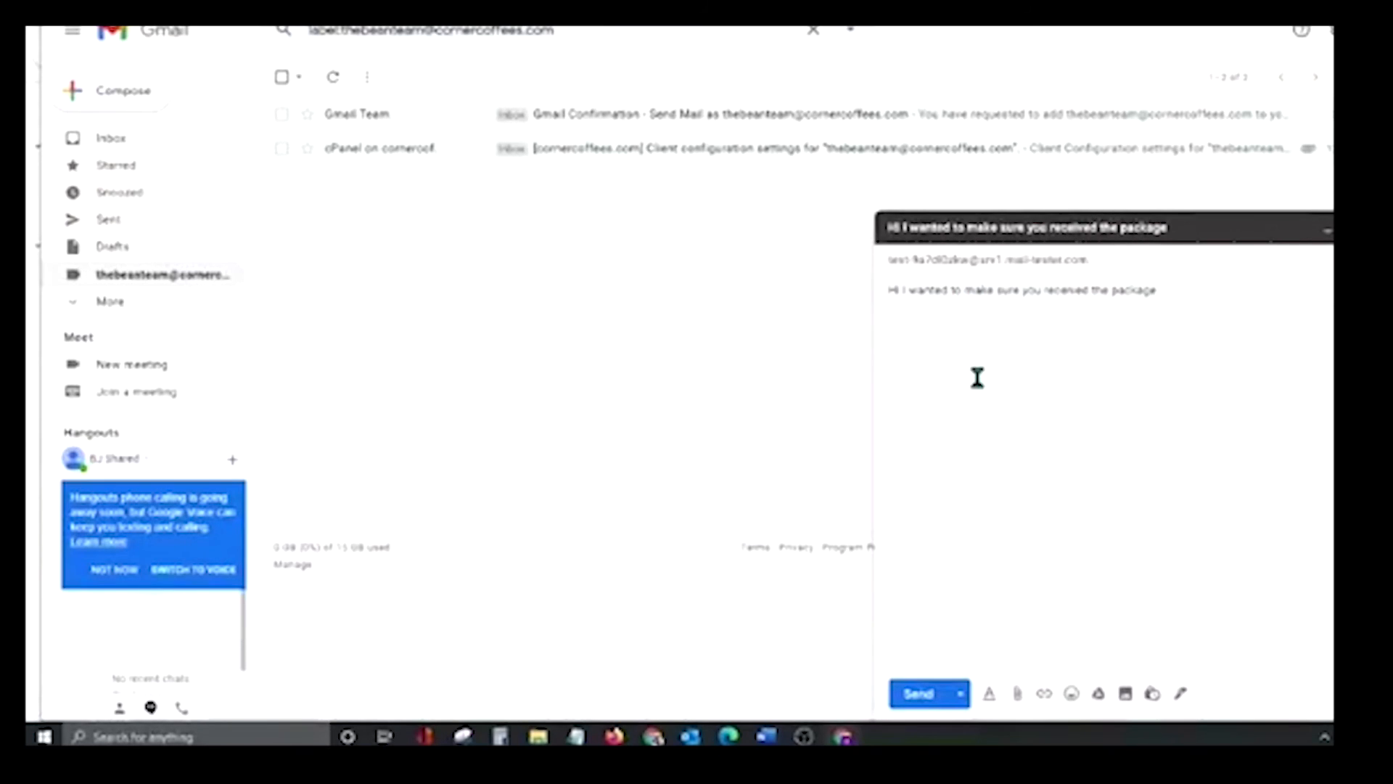
Paste the Pinterest Tag email text into the draft body and review it
key("ctrl+v")
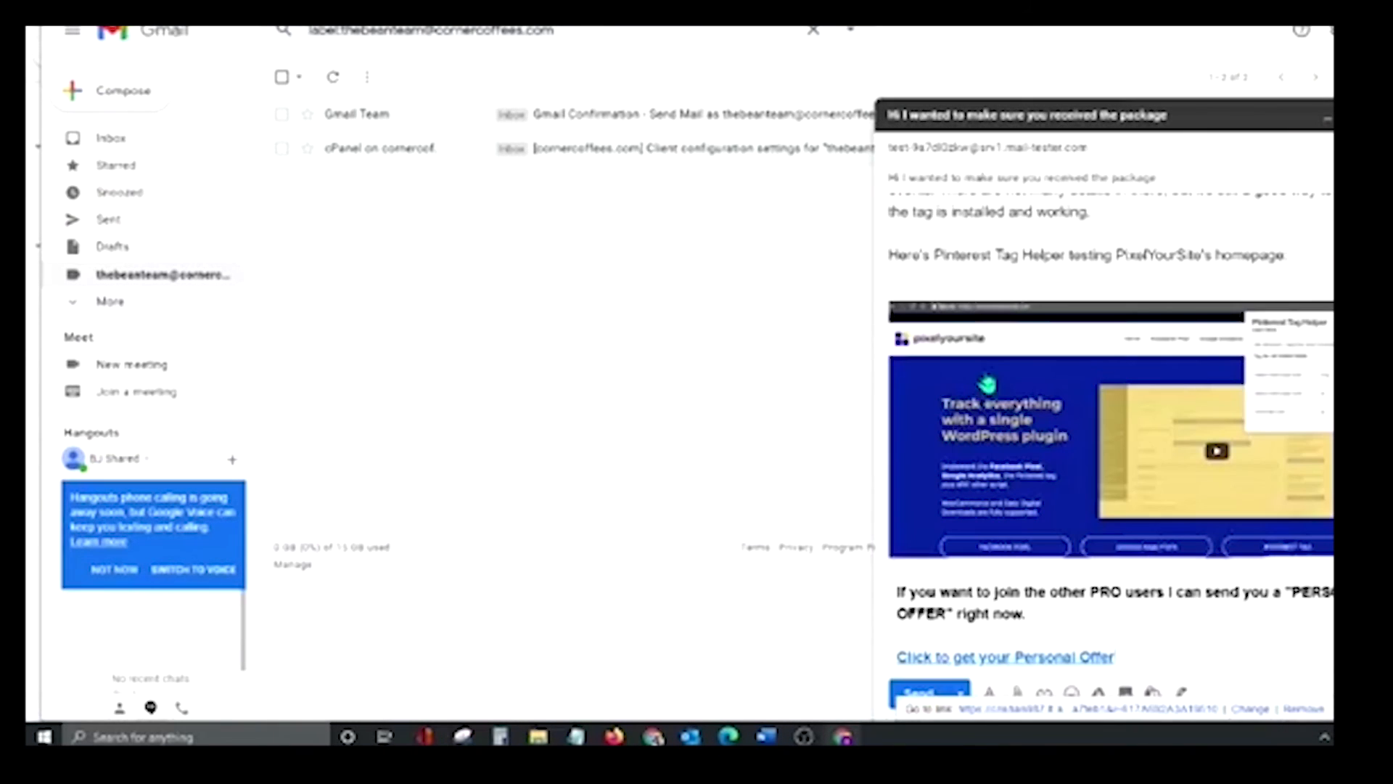
scroll(1094, 352, "up", 4)
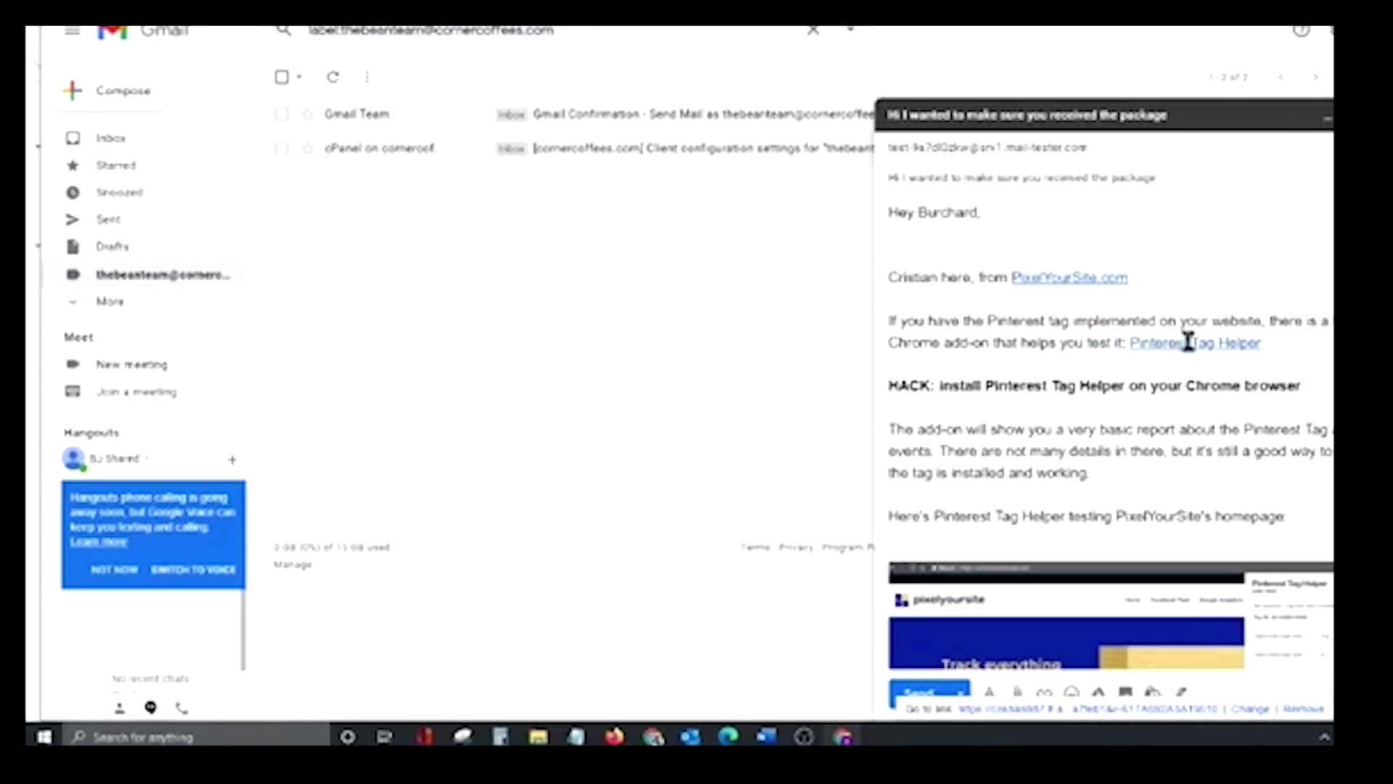
scroll(1015, 312, "down", 4)
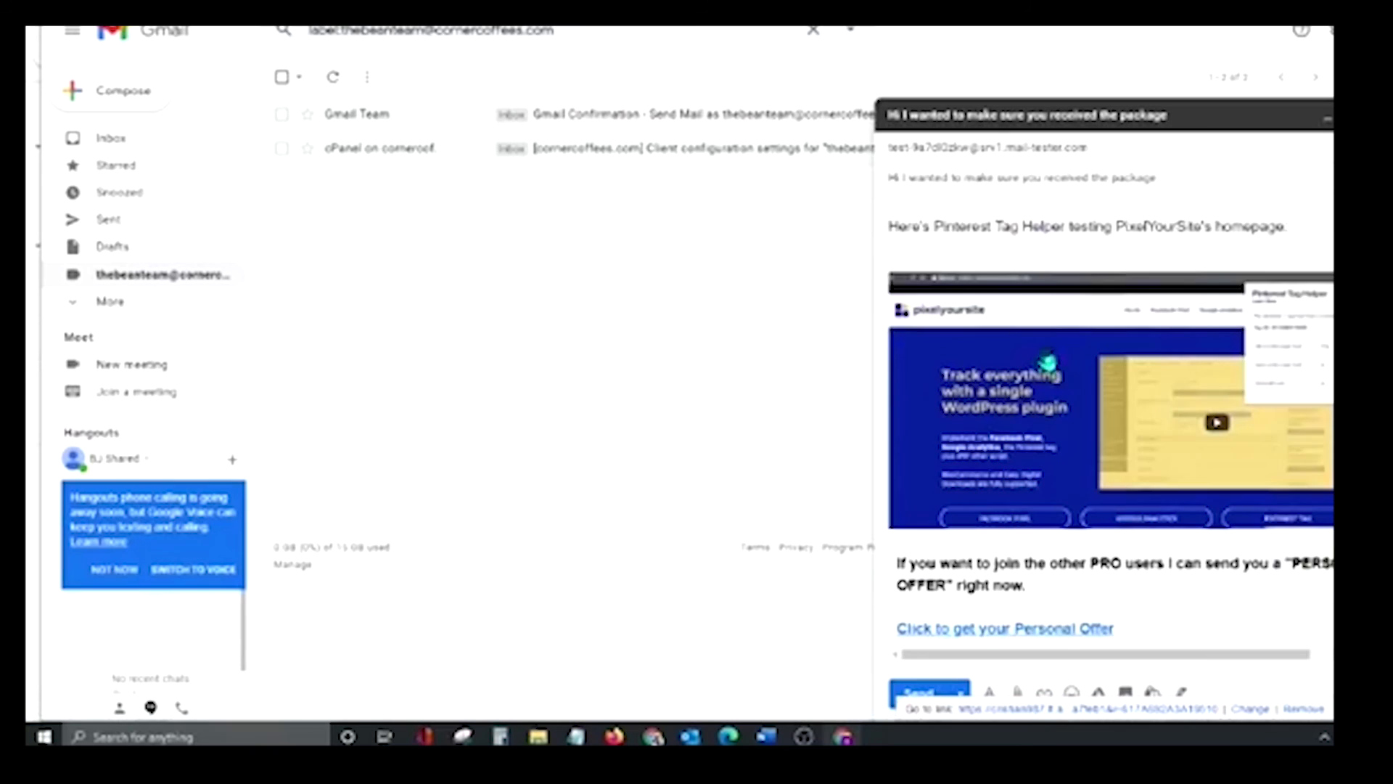
scroll(1045, 435, "up", 4)
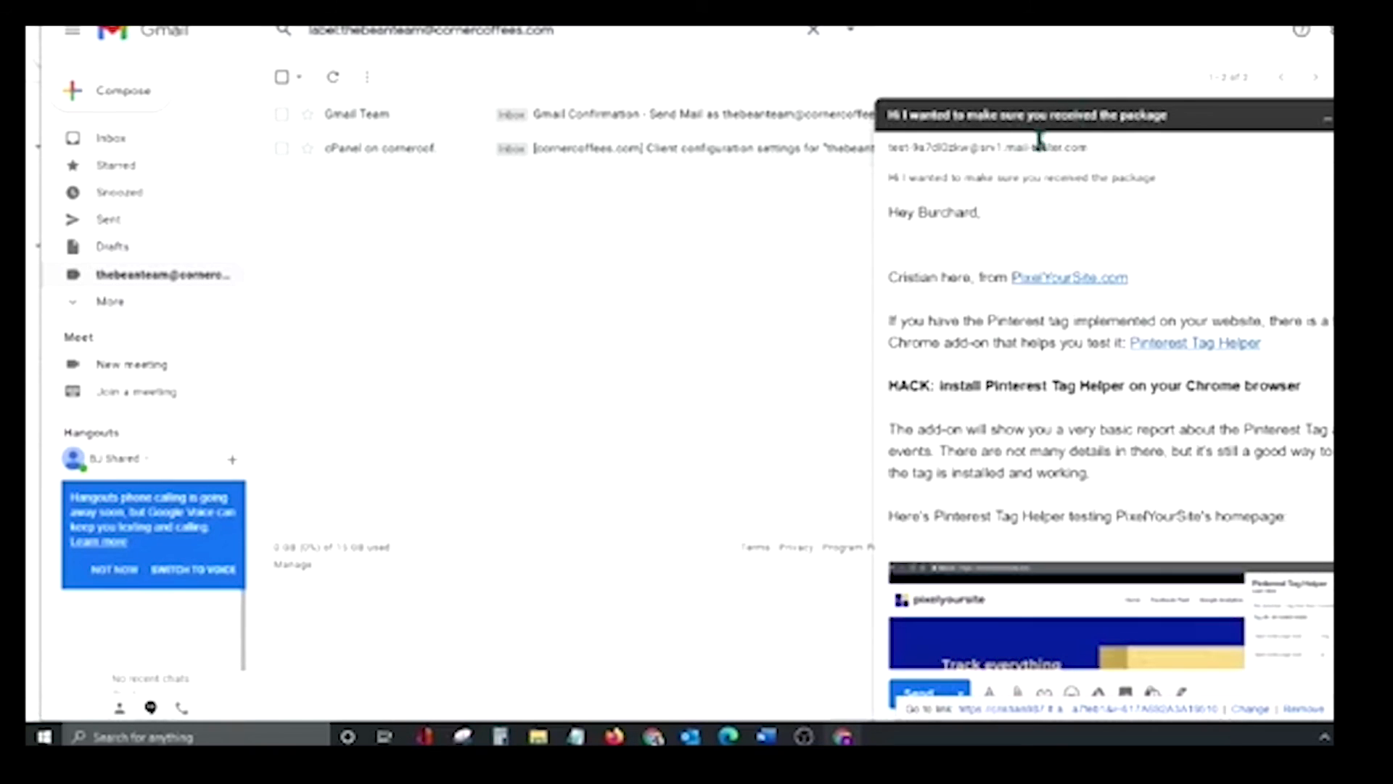
scroll(979, 487, "down", 4)
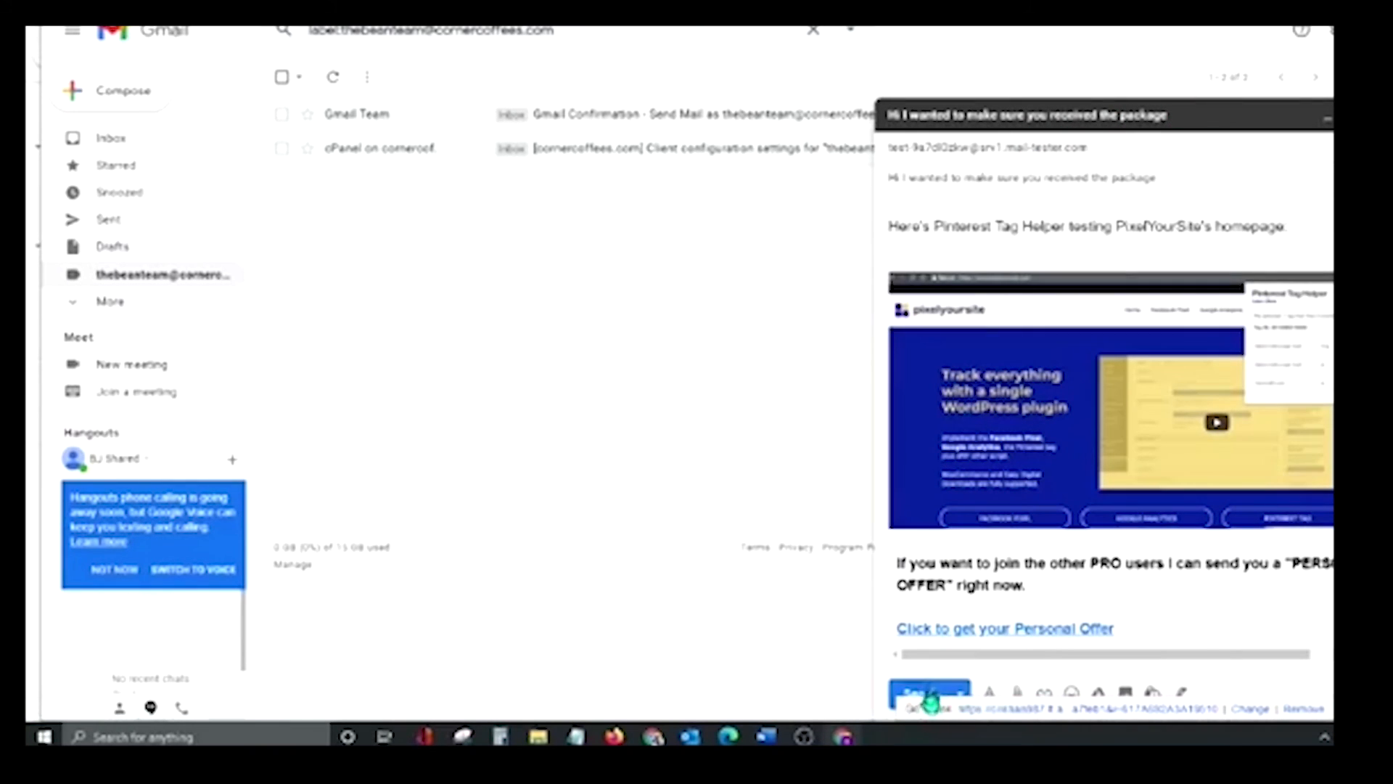
scroll(1143, 268, "up", 4)
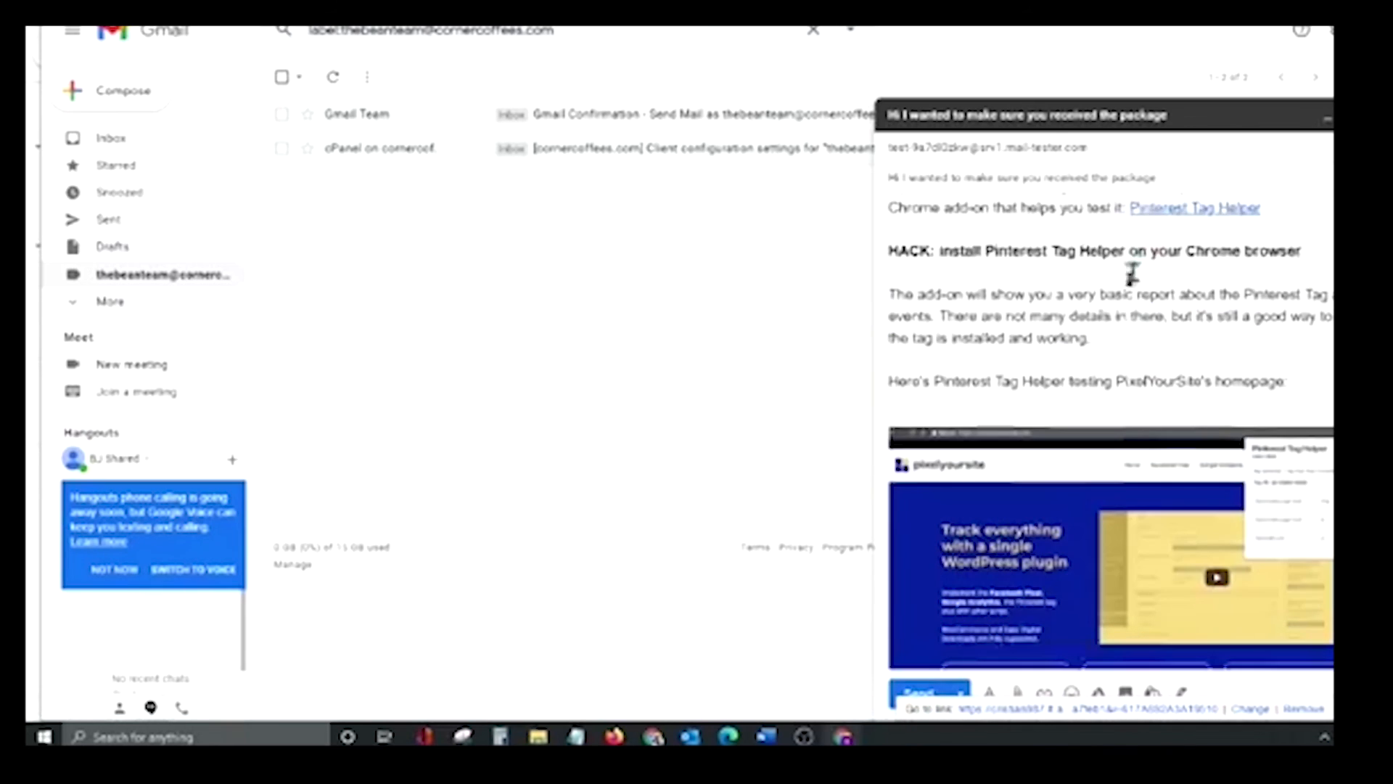
scroll(1096, 312, "down", 4)
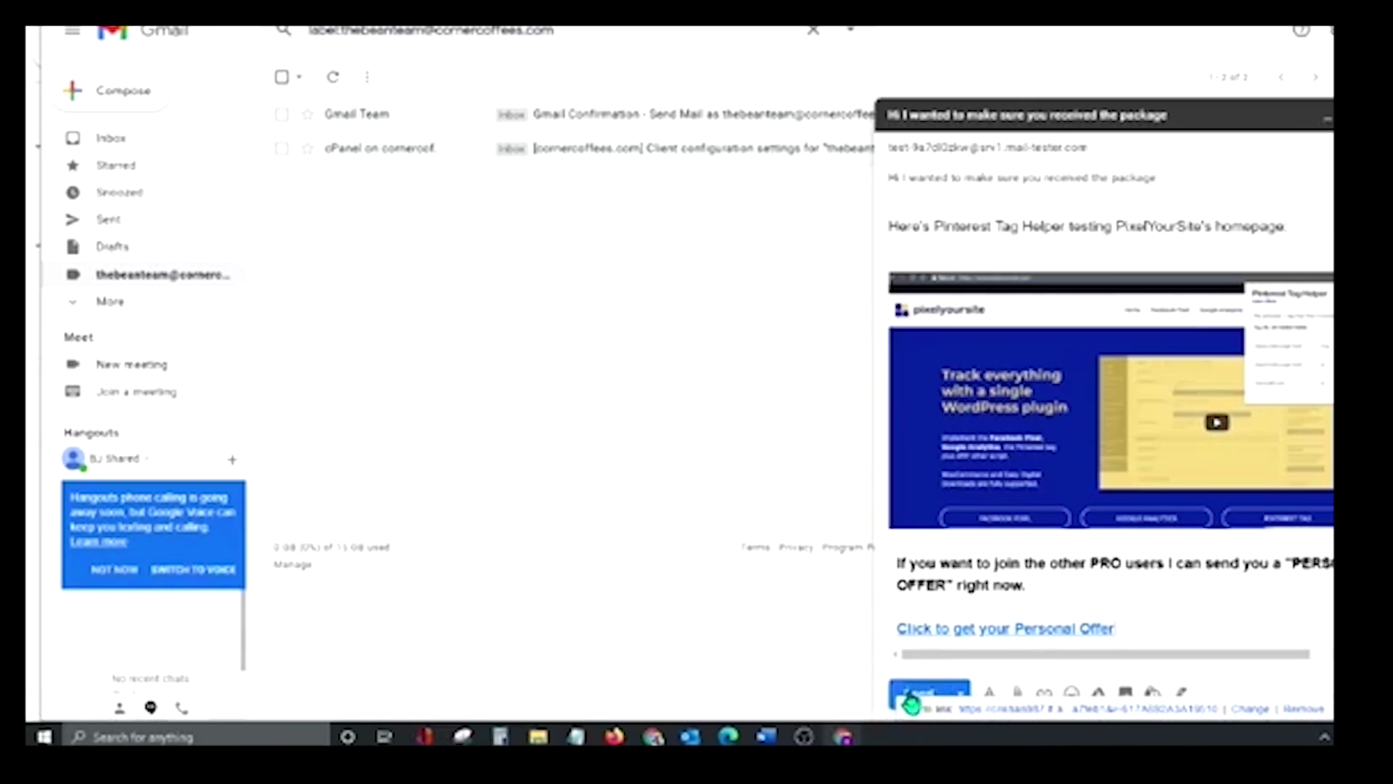
Send the test email, minimise the draft, and open the 'hey' email in Sent
left_click(911, 702)
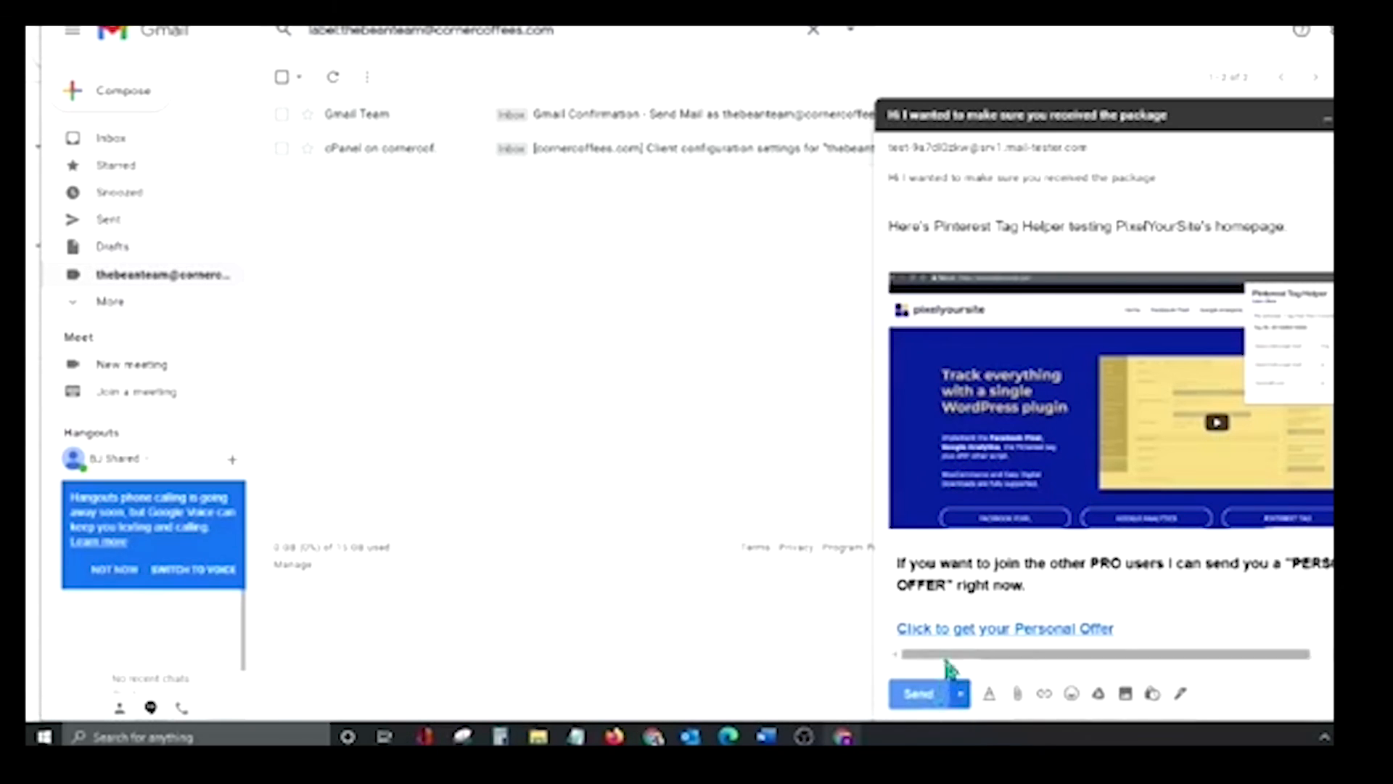
left_click(917, 698)
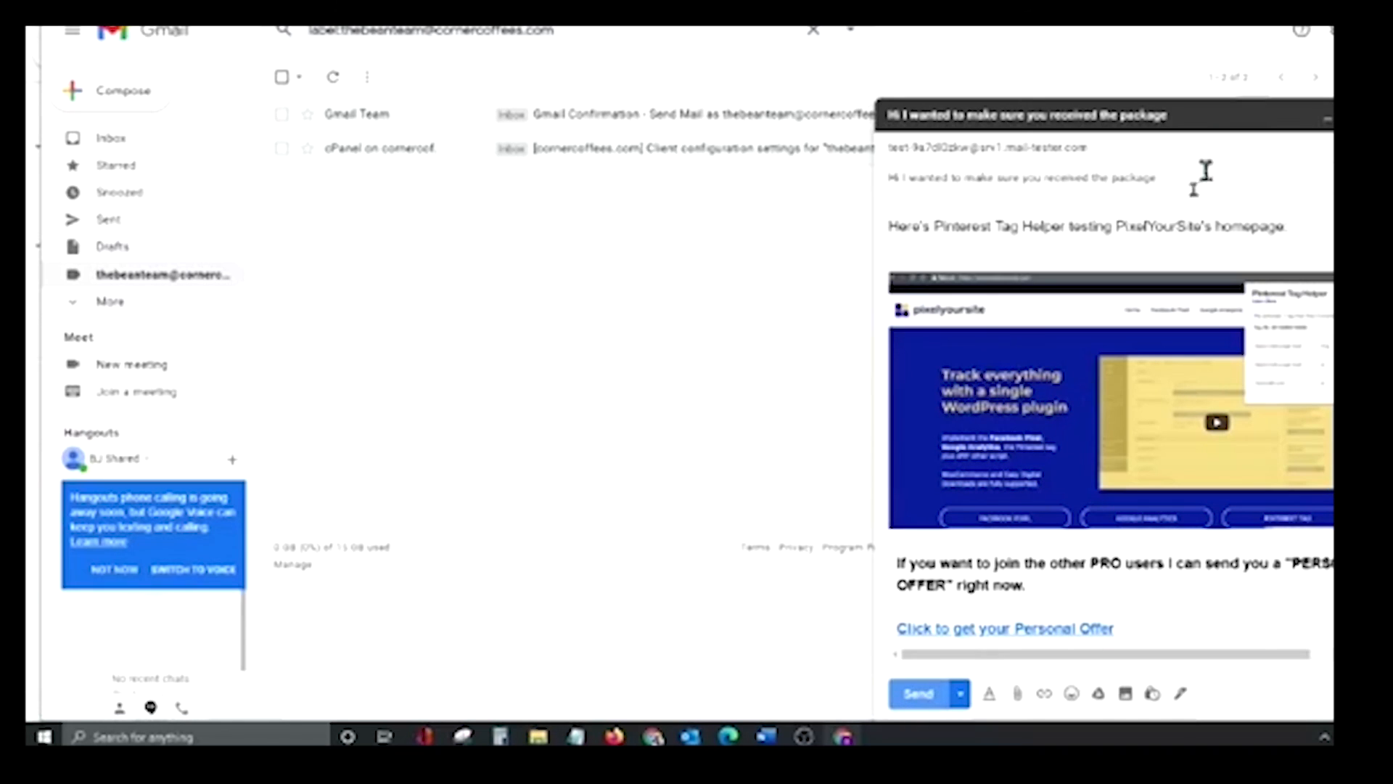
left_click(1085, 114)
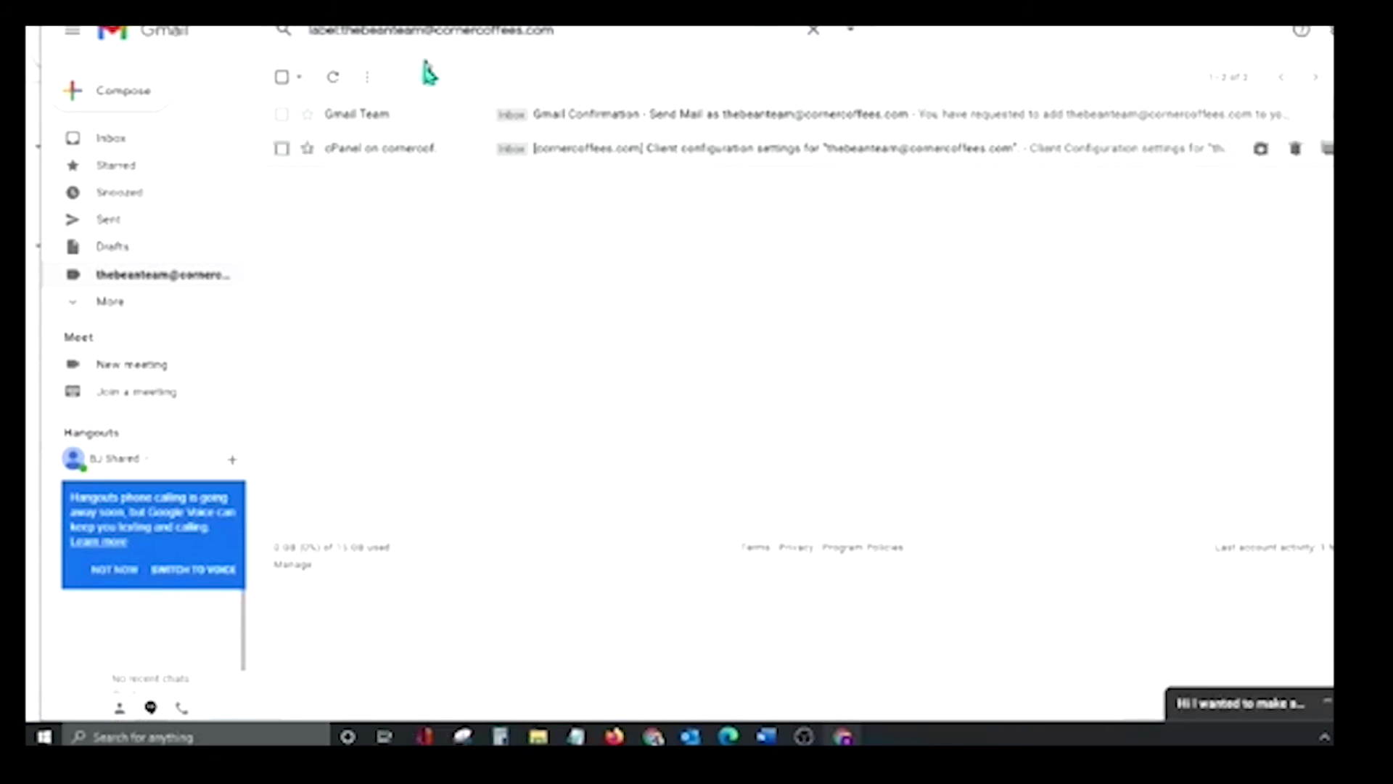
left_click(110, 221)
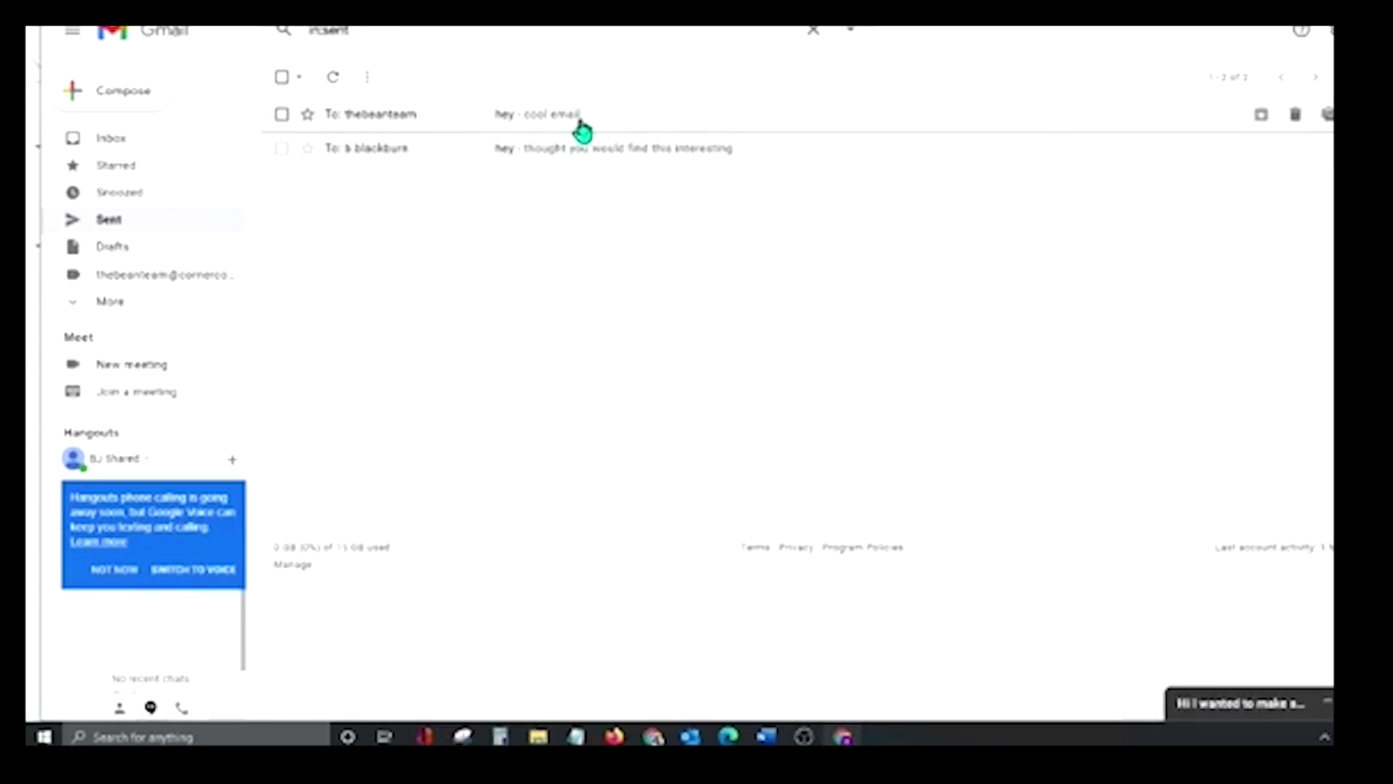
left_click(581, 123)
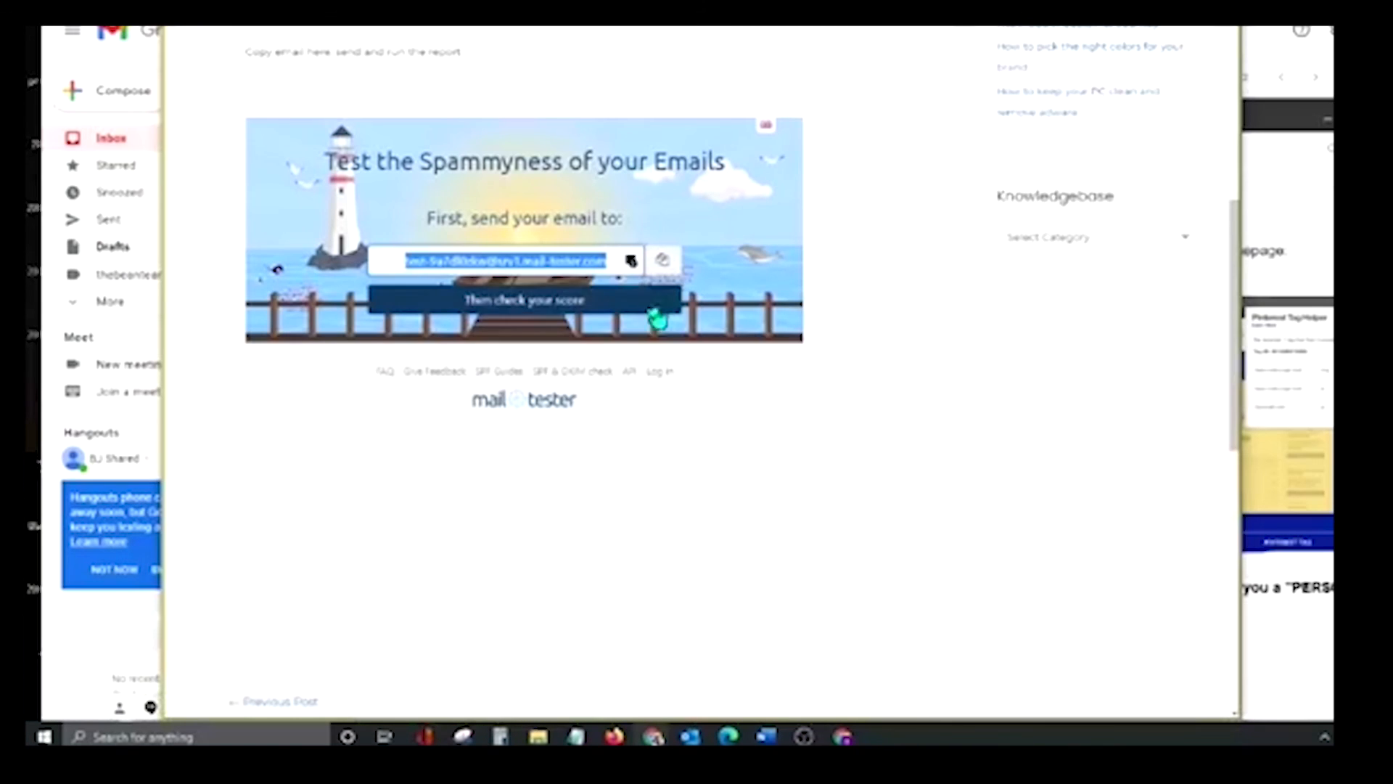
Check the 9/10 mail-tester score, expand the authentication details, then return to Gmail
scroll(617, 341, "up", 1)
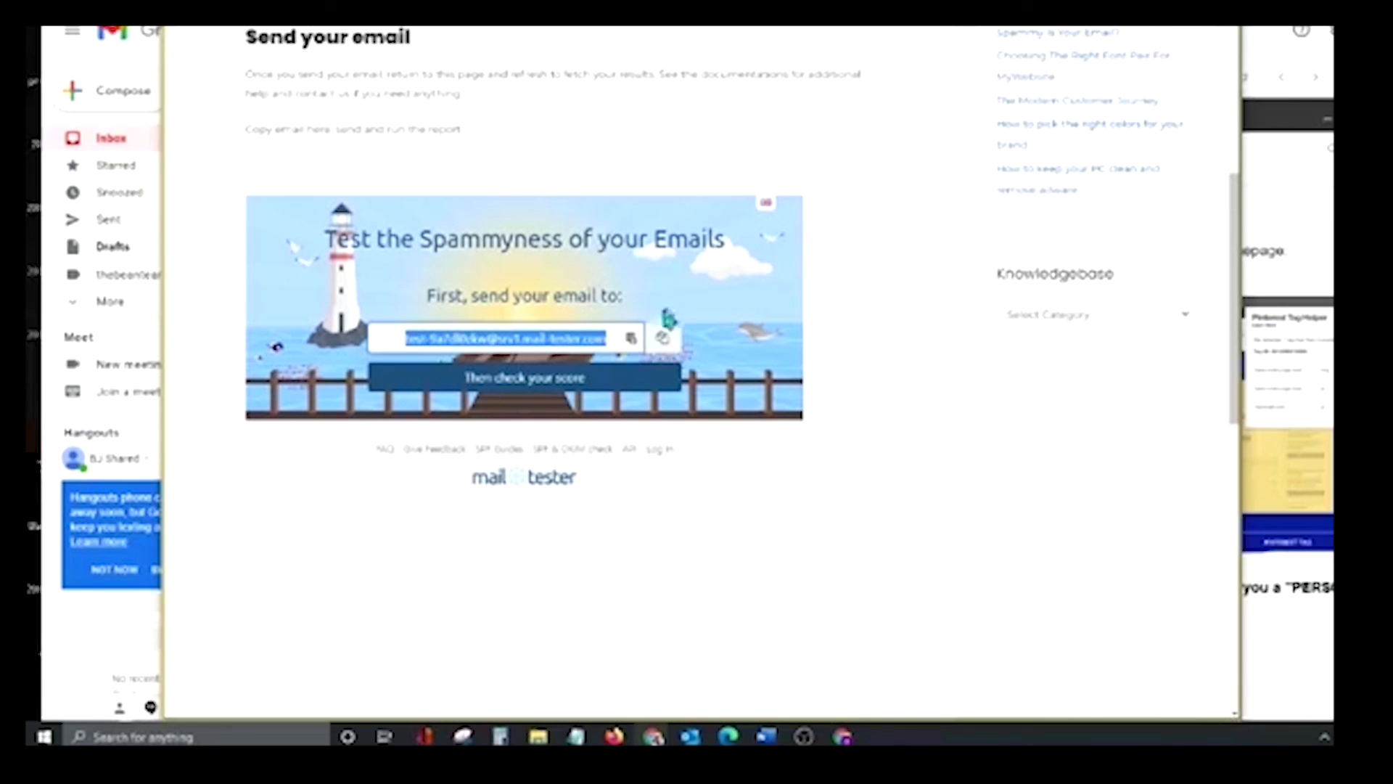
left_click(539, 383)
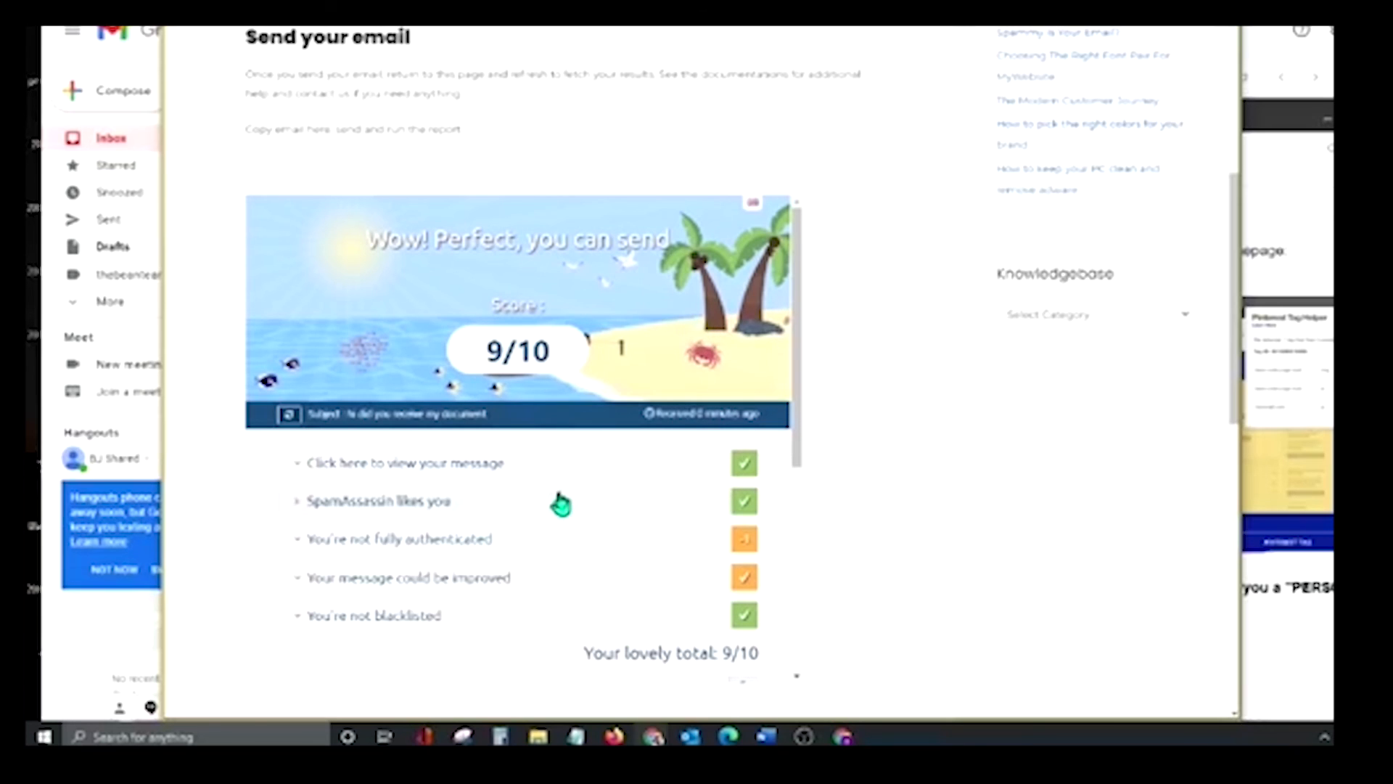
left_click(400, 548)
scroll(467, 445, "down", 4)
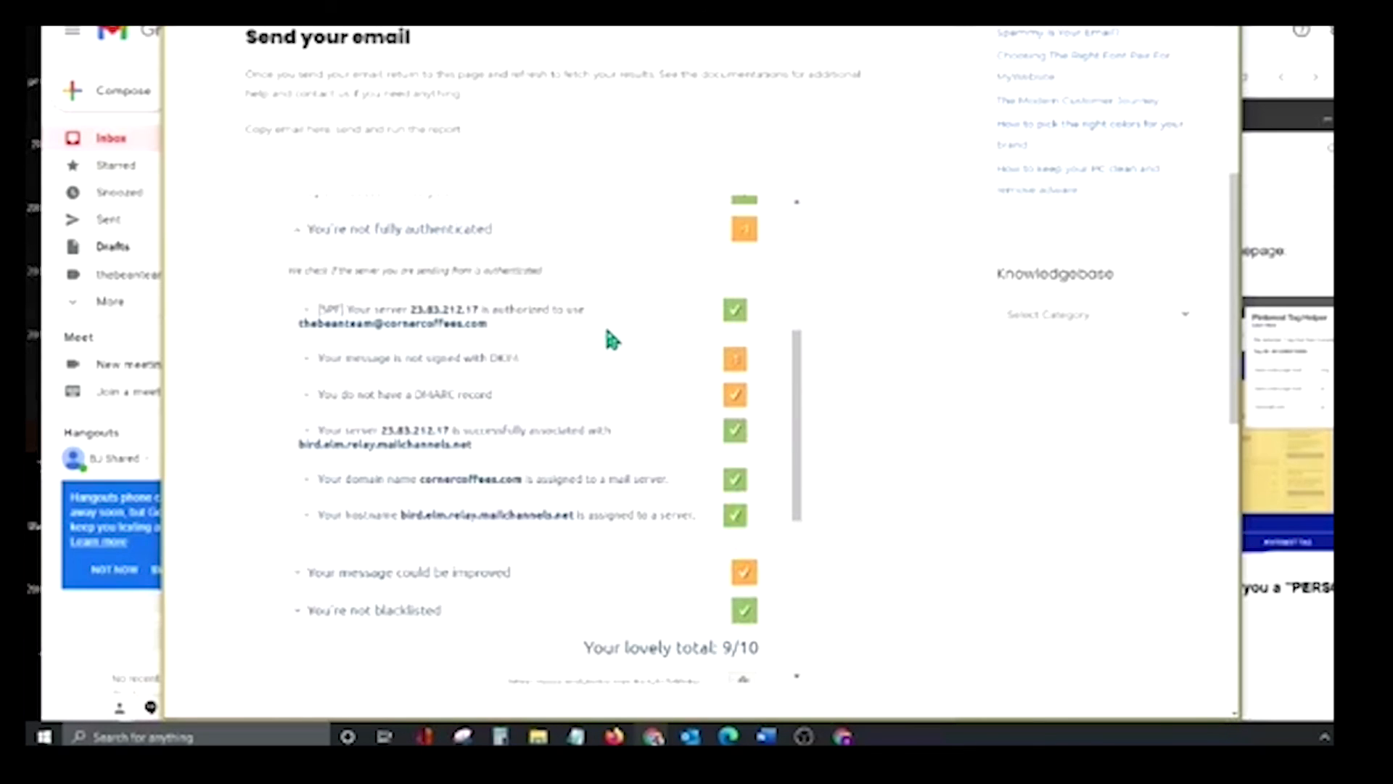
scroll(607, 330, "down", 2)
scroll(624, 363, "down", 3)
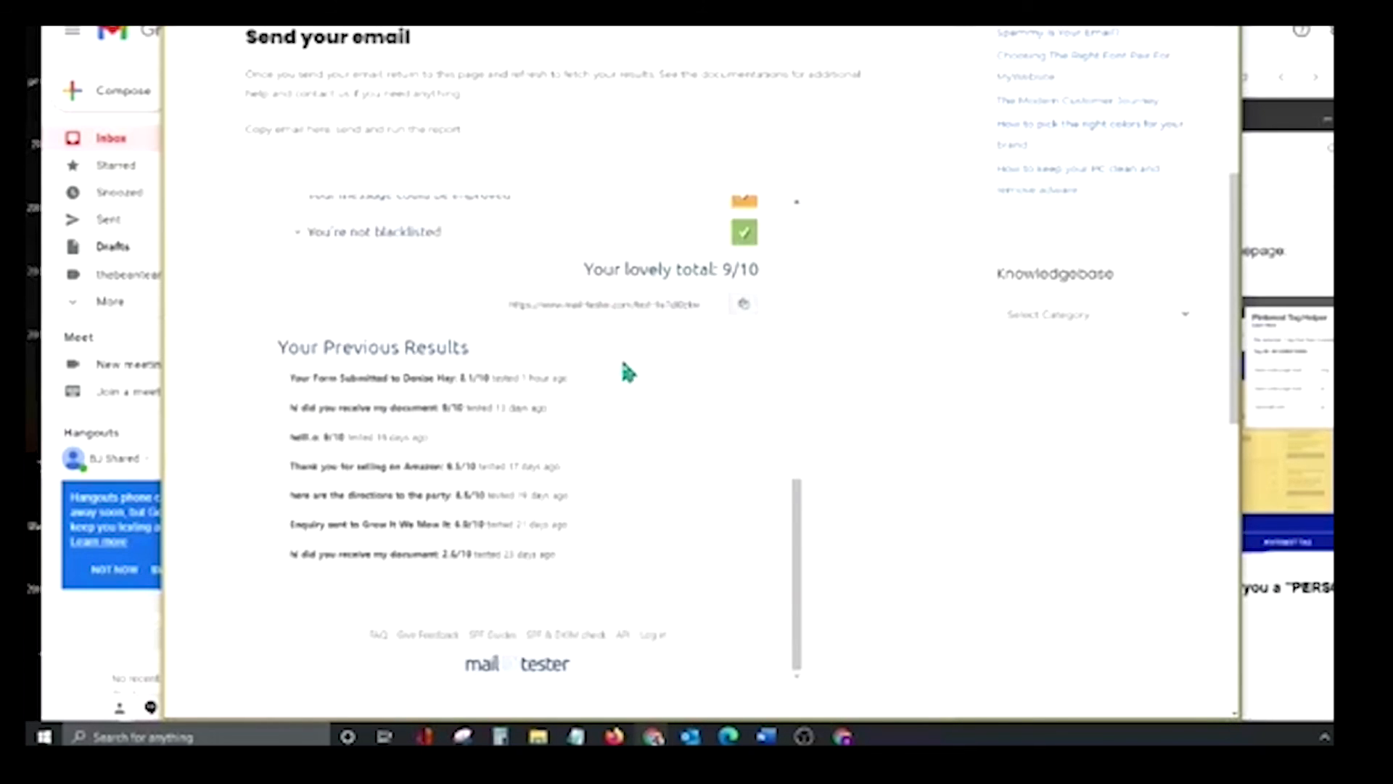
scroll(625, 372, "up", 15)
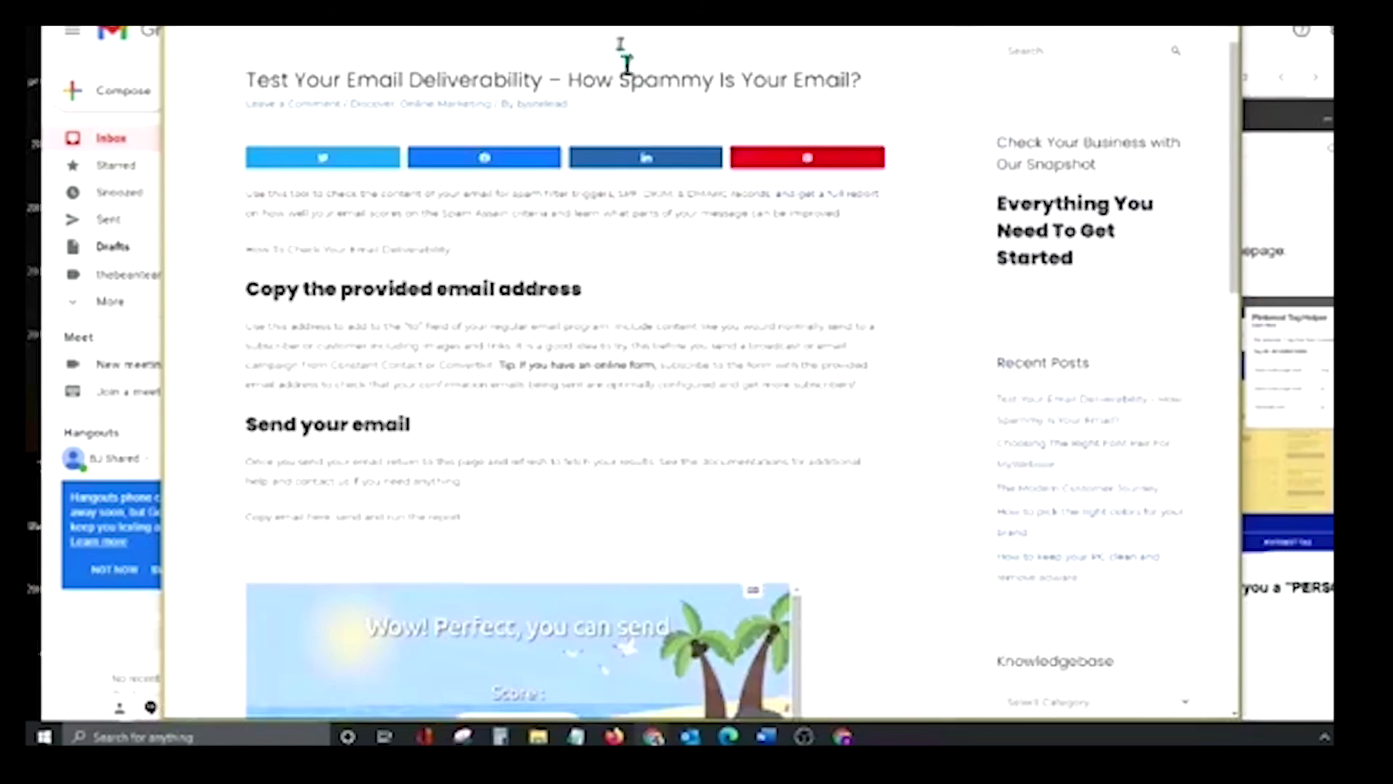
scroll(627, 63, "up", 2)
scroll(617, 69, "down", 8)
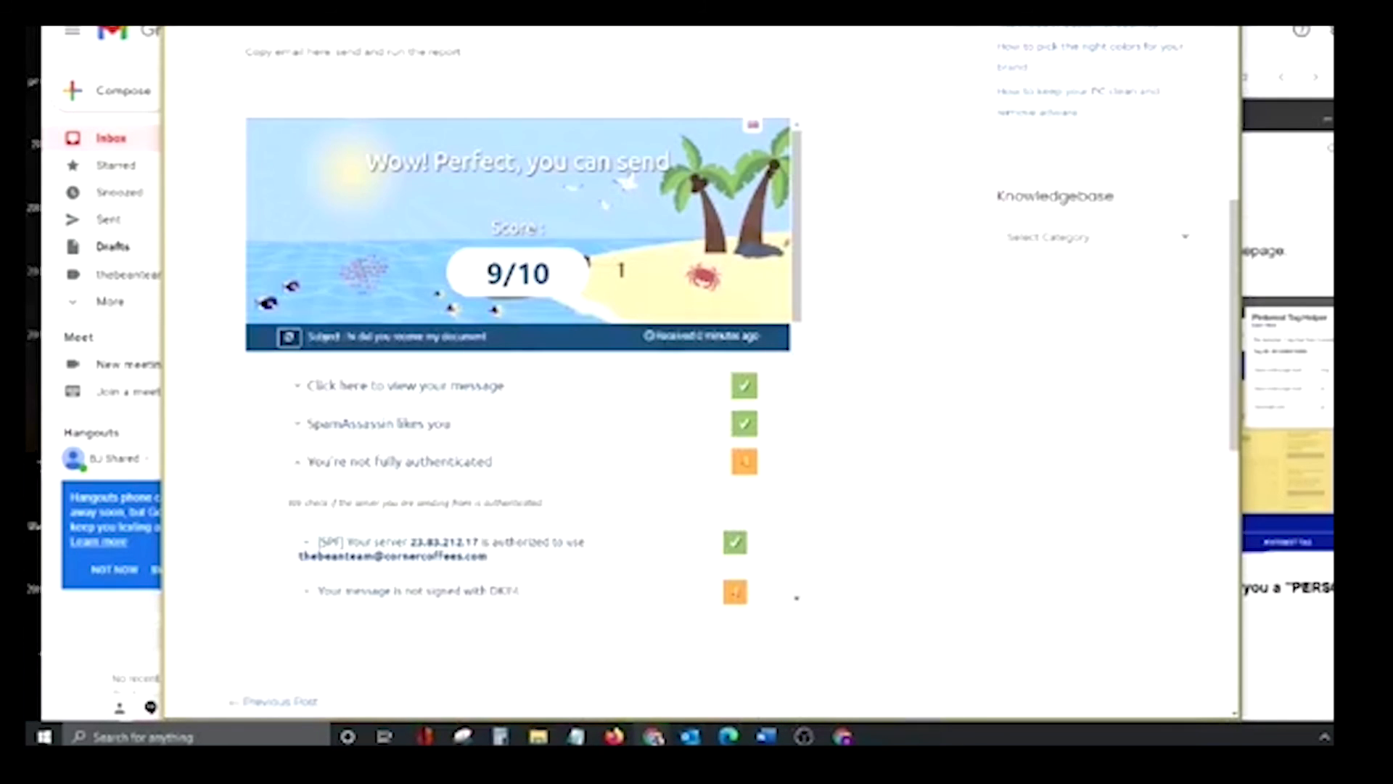
key("alt+Tab")
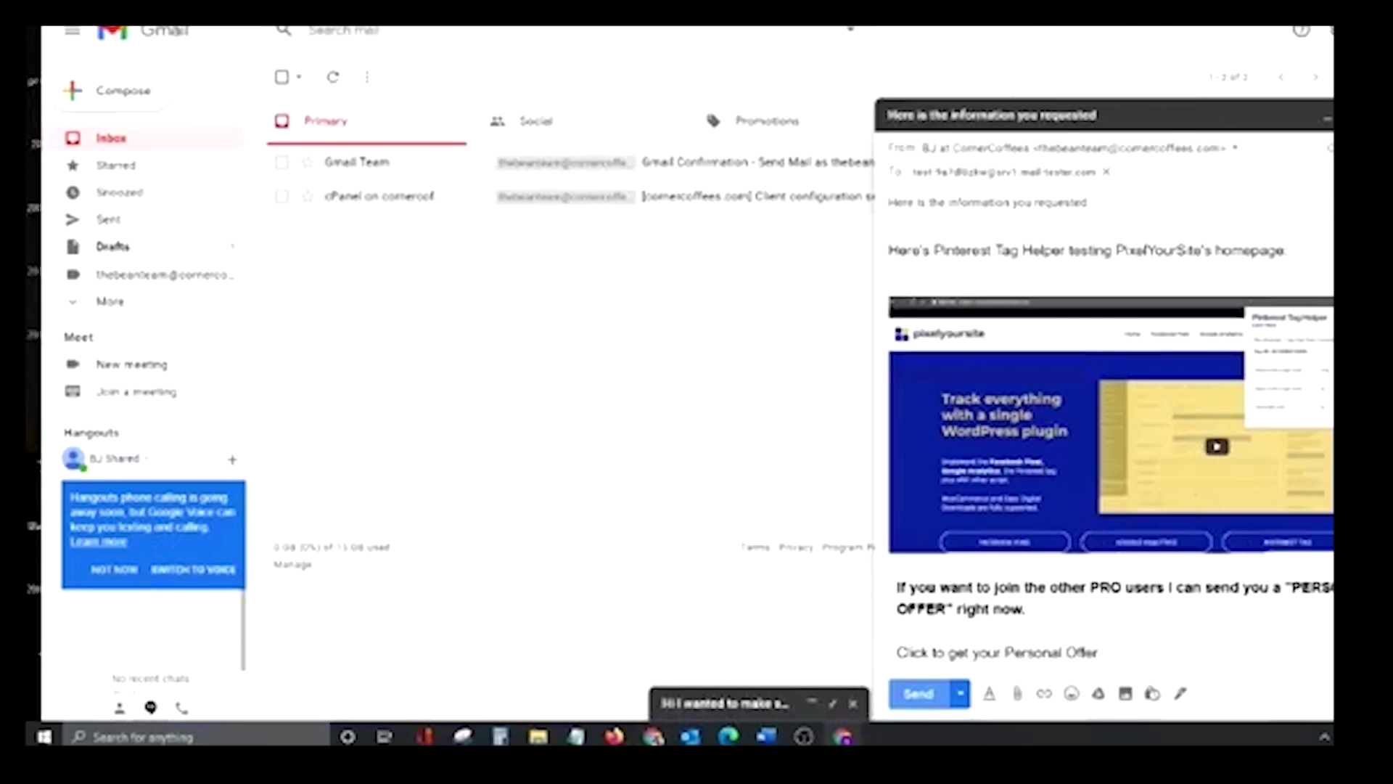
Bring the mail-tester results forward and scroll through the 8.1/10 report
key("alt+Tab")
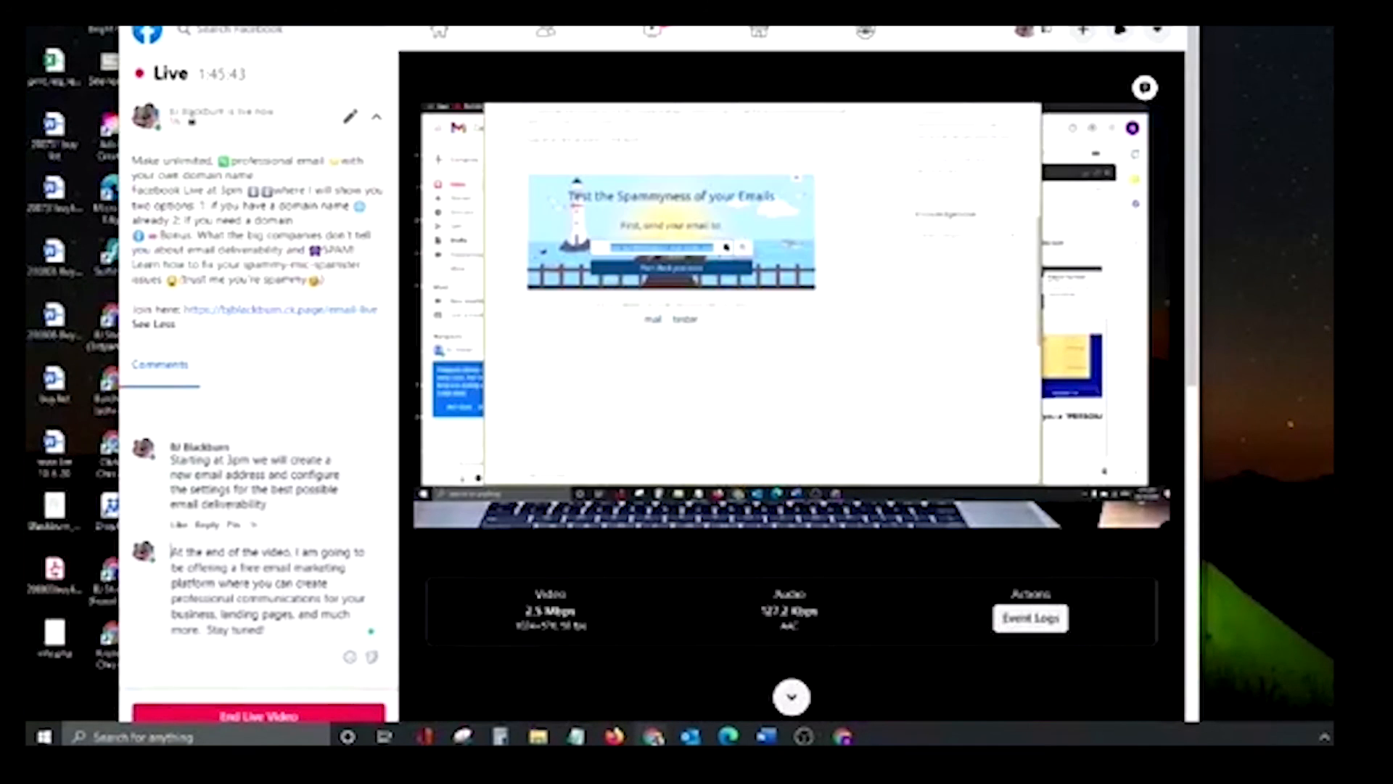
key("alt+Tab")
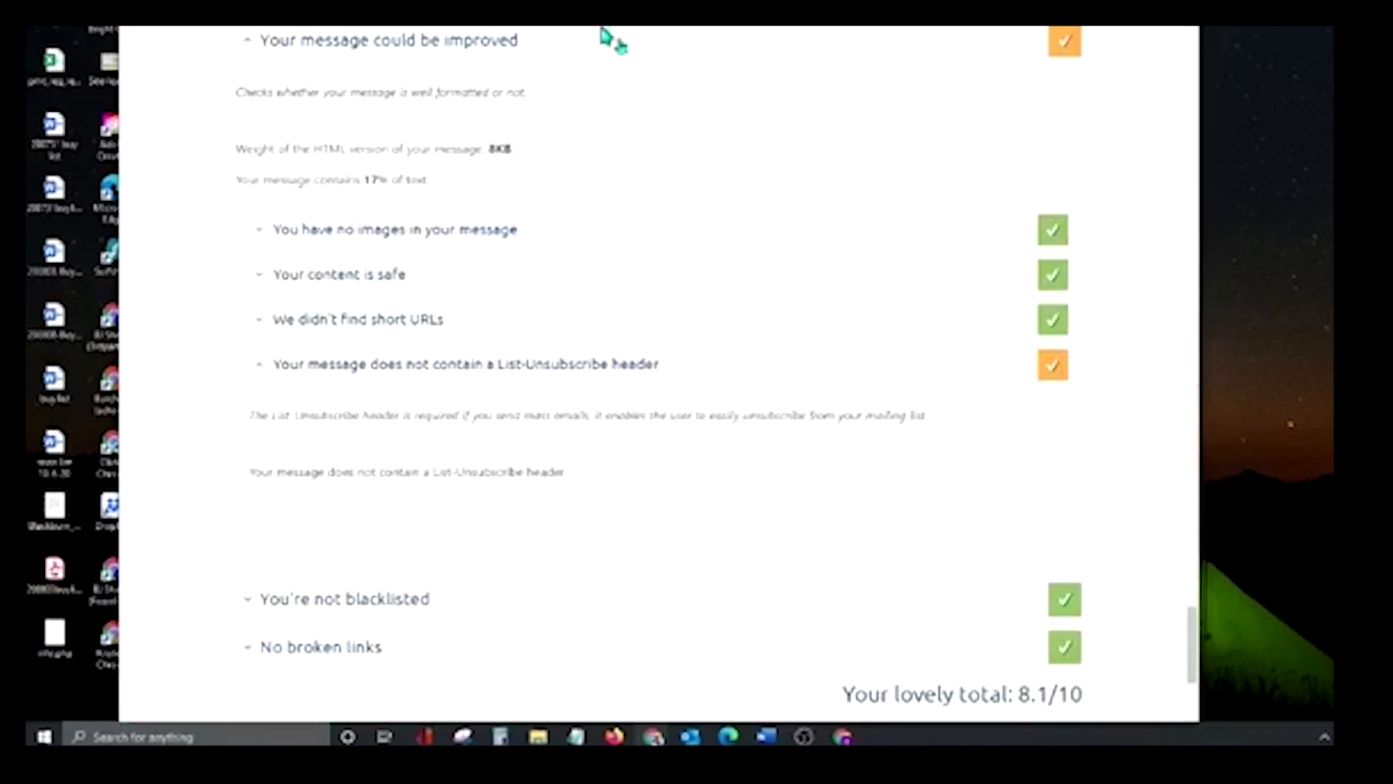
scroll(665, 414, "up", 8)
scroll(726, 305, "up", 15)
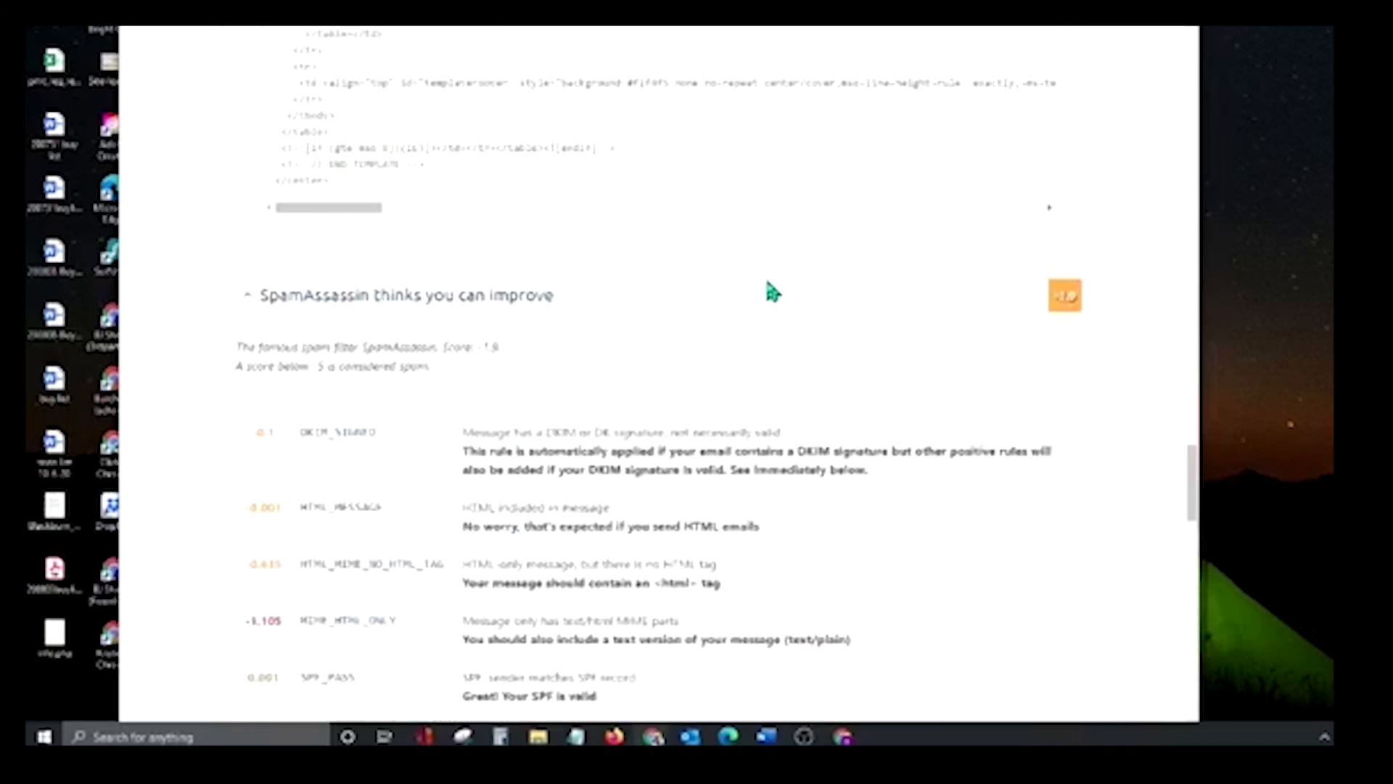
scroll(755, 261, "up", 10)
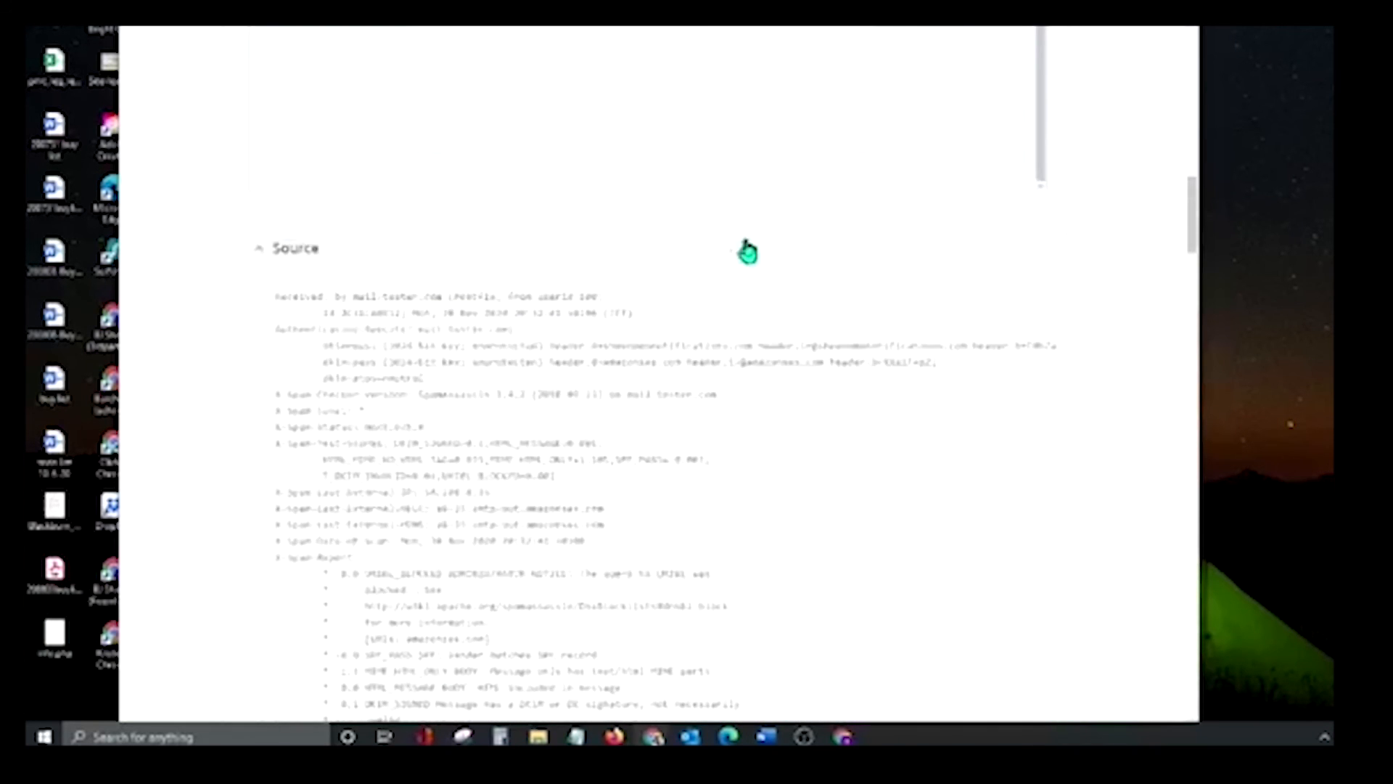
scroll(784, 228, "up", 4)
scroll(838, 220, "up", 10)
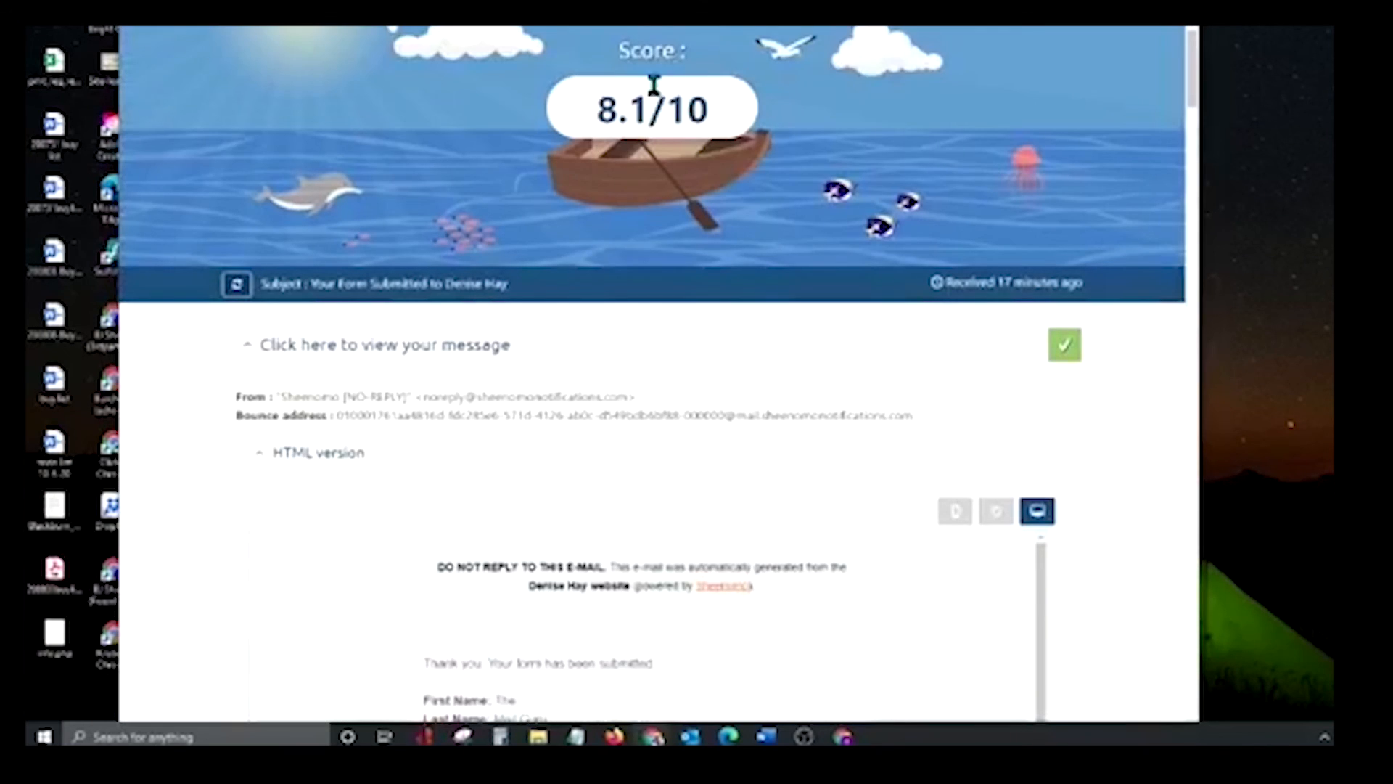
scroll(657, 128, "down", 3)
scroll(311, 264, "down", 8)
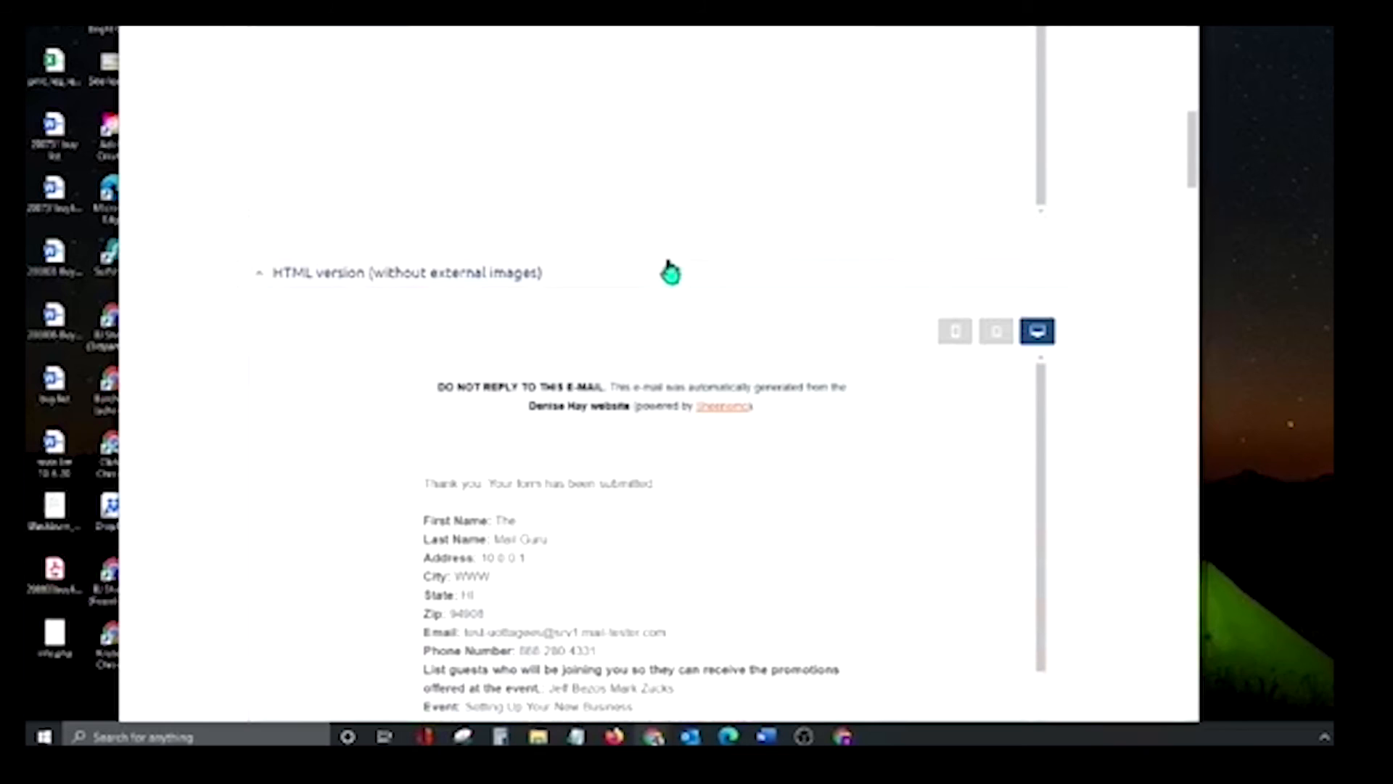
scroll(664, 261, "down", 3)
scroll(638, 269, "down", 15)
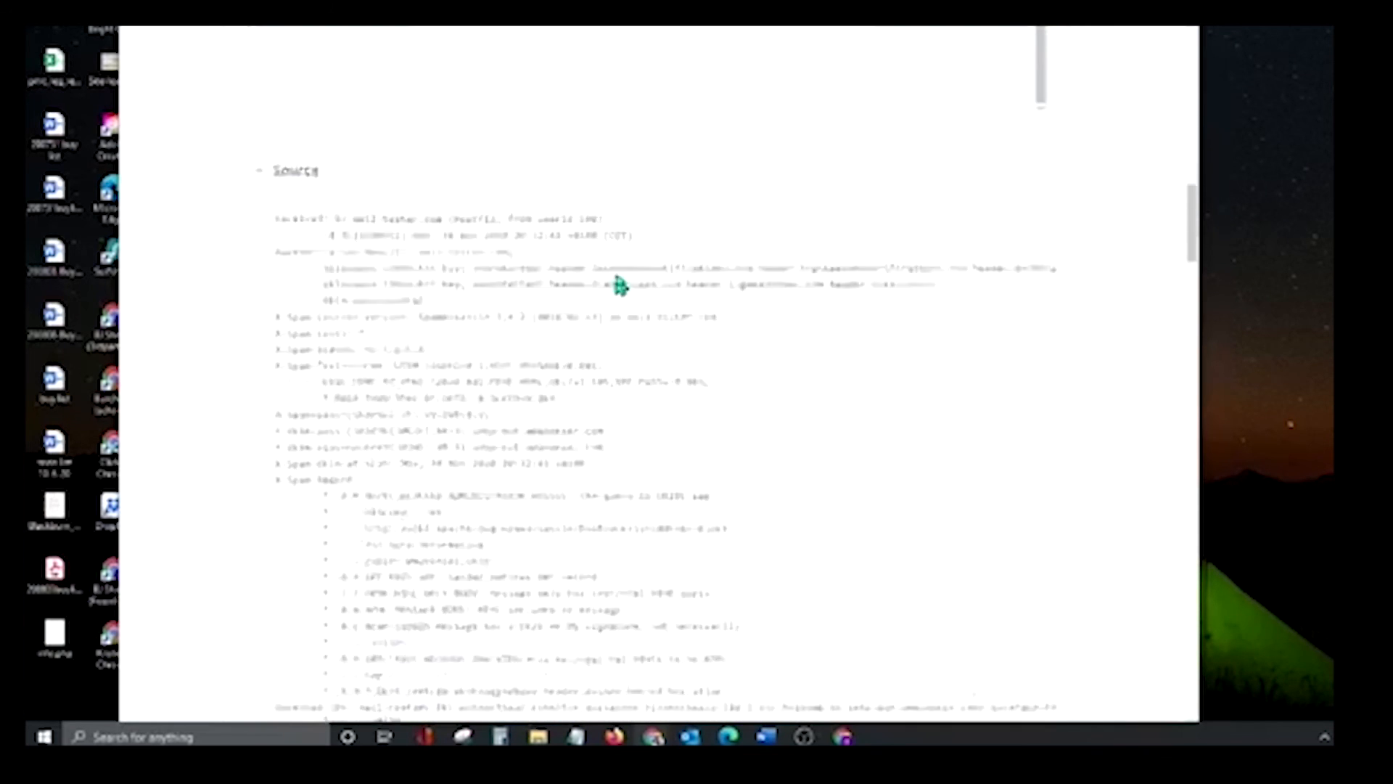
scroll(615, 265, "down", 5)
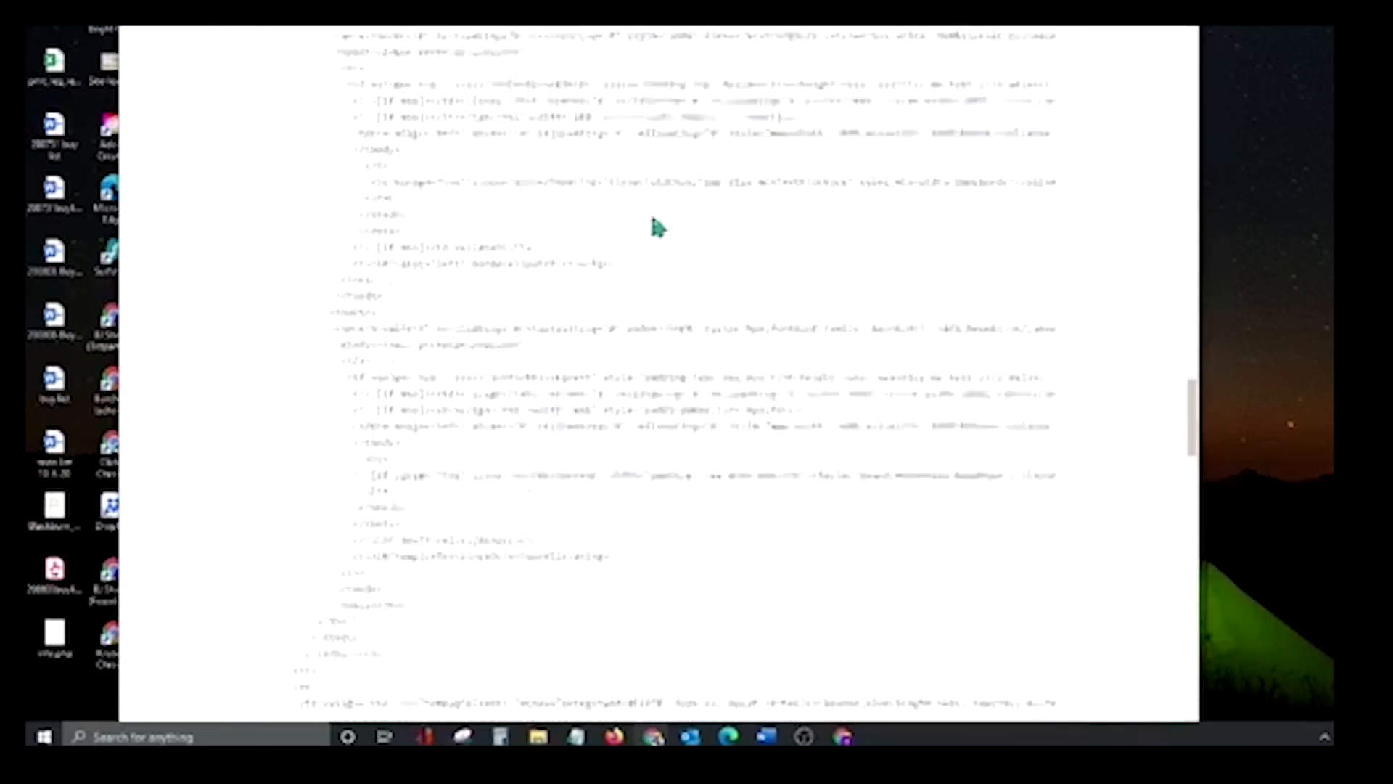
scroll(656, 224, "up", 7)
scroll(838, 228, "up", 10)
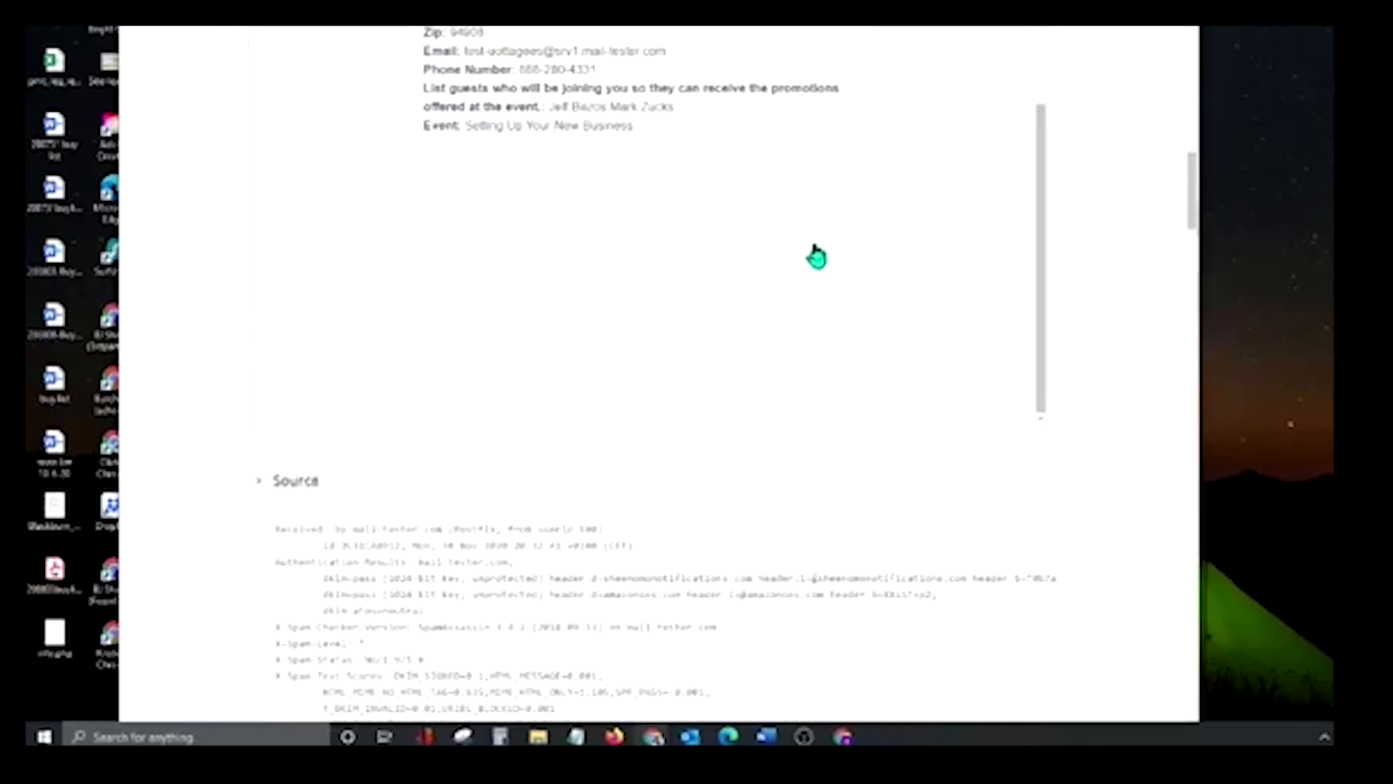
Collapse the Source and 'No broken links' sections, then return to Facebook Live Producer
left_click(364, 485)
scroll(454, 321, "down", 6)
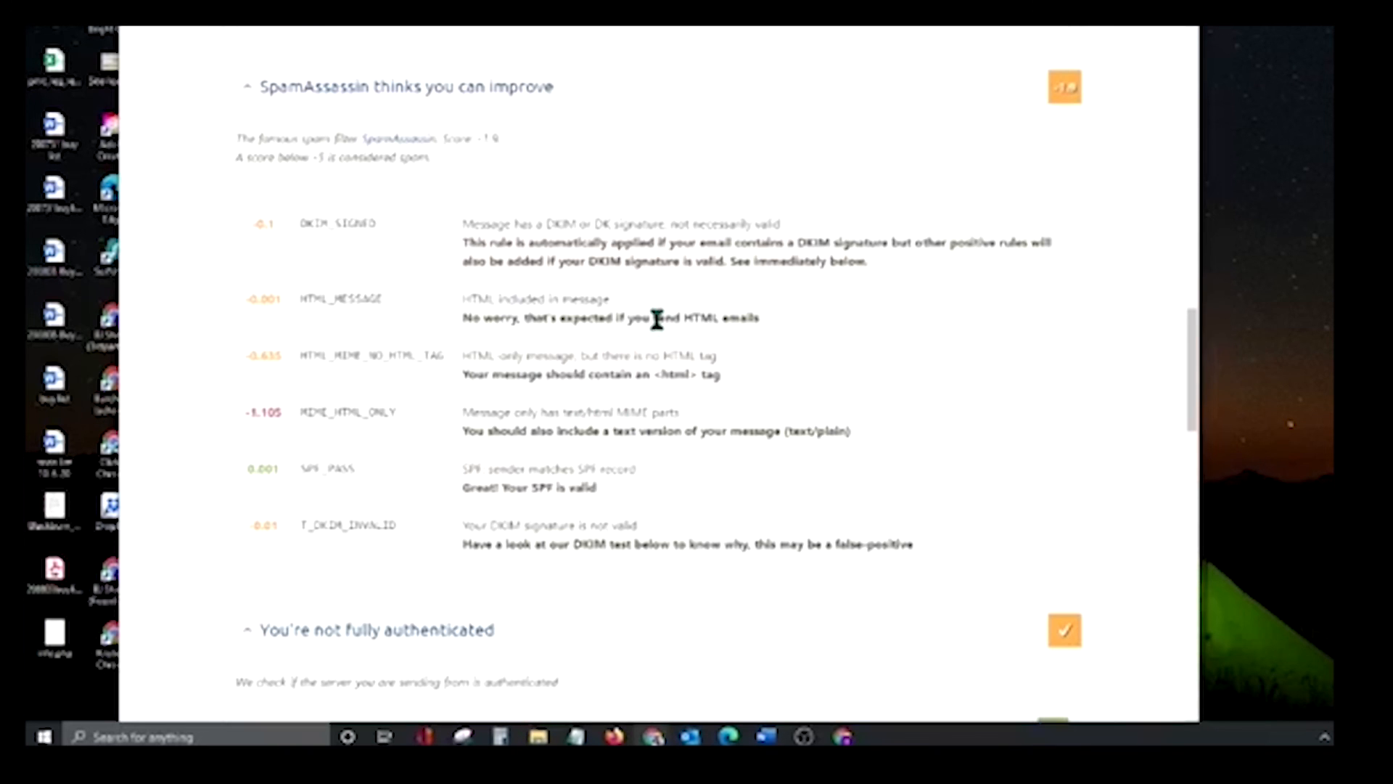
scroll(650, 320, "down", 7)
scroll(711, 288, "down", 12)
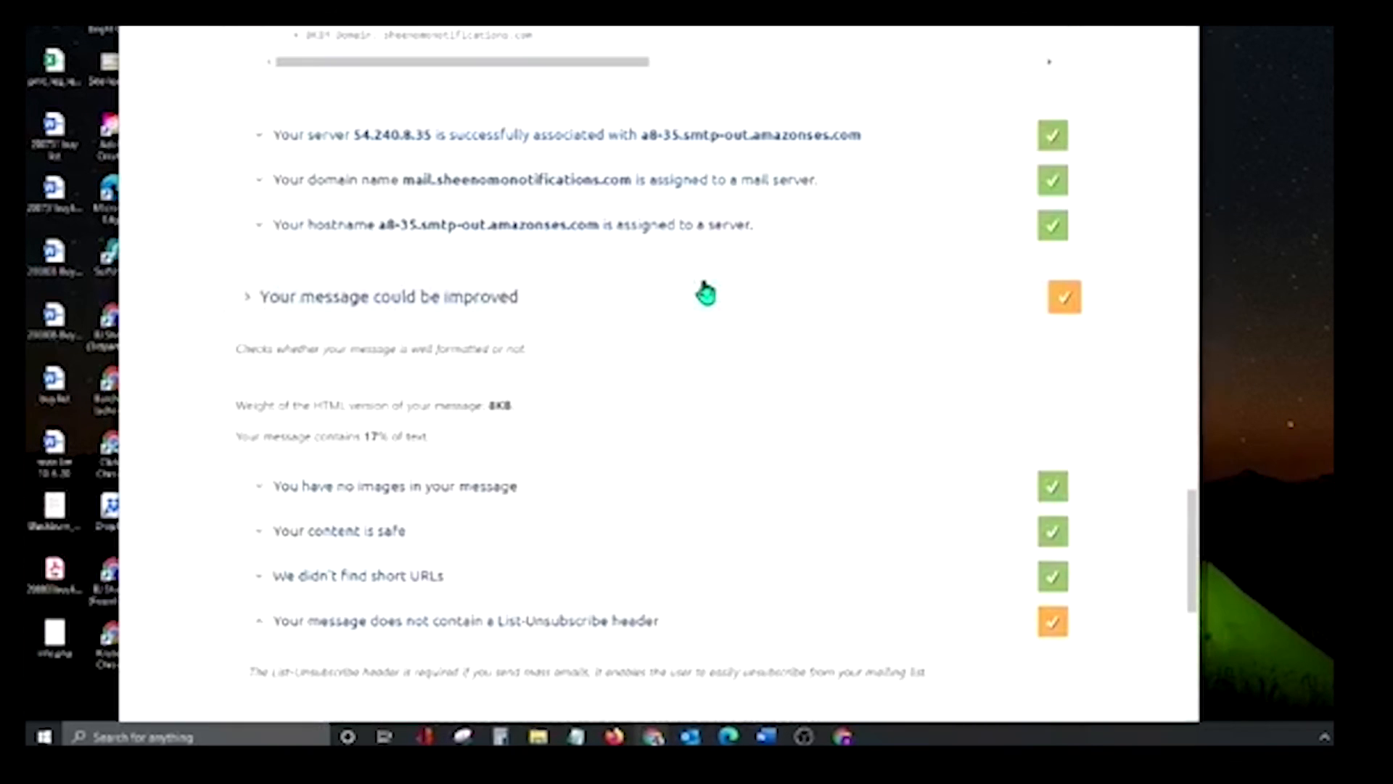
scroll(700, 342, "down", 4)
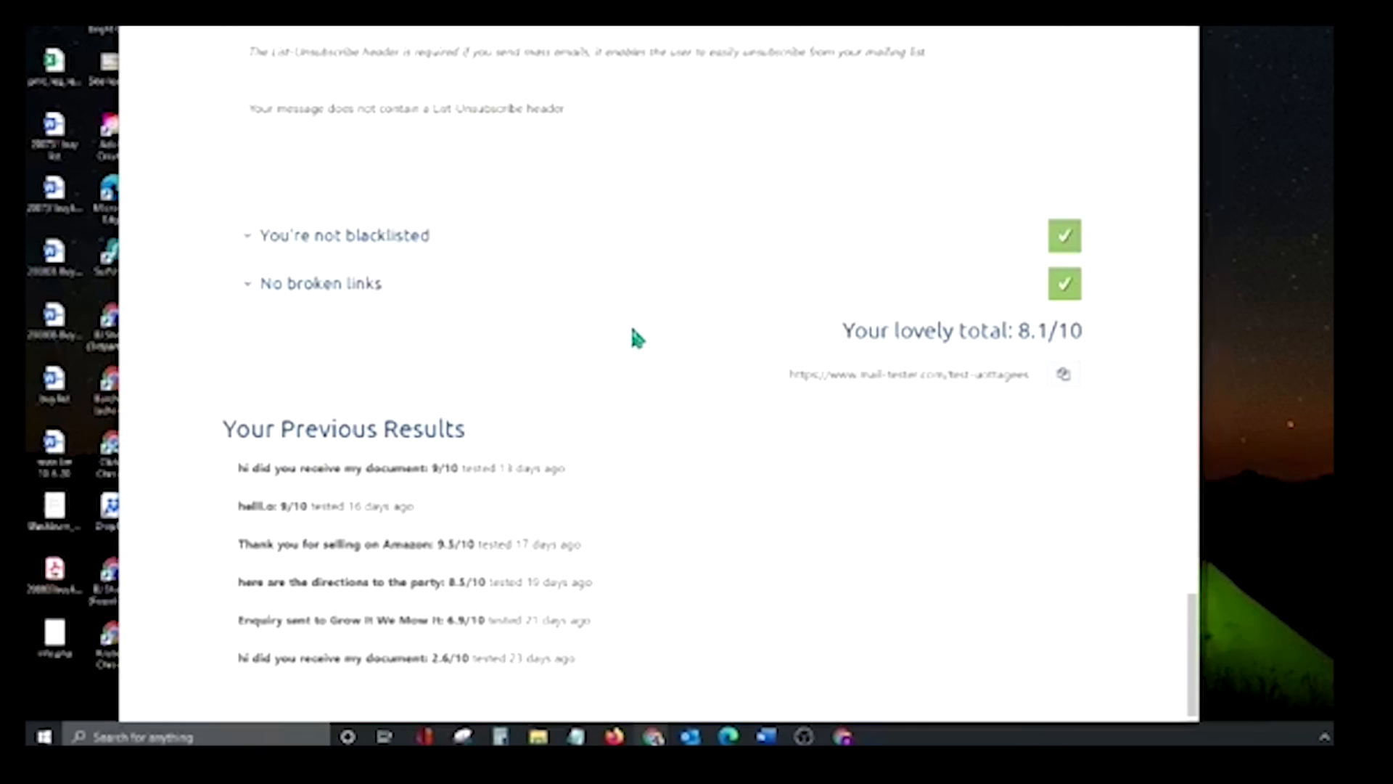
left_click(844, 308)
left_click(541, 14)
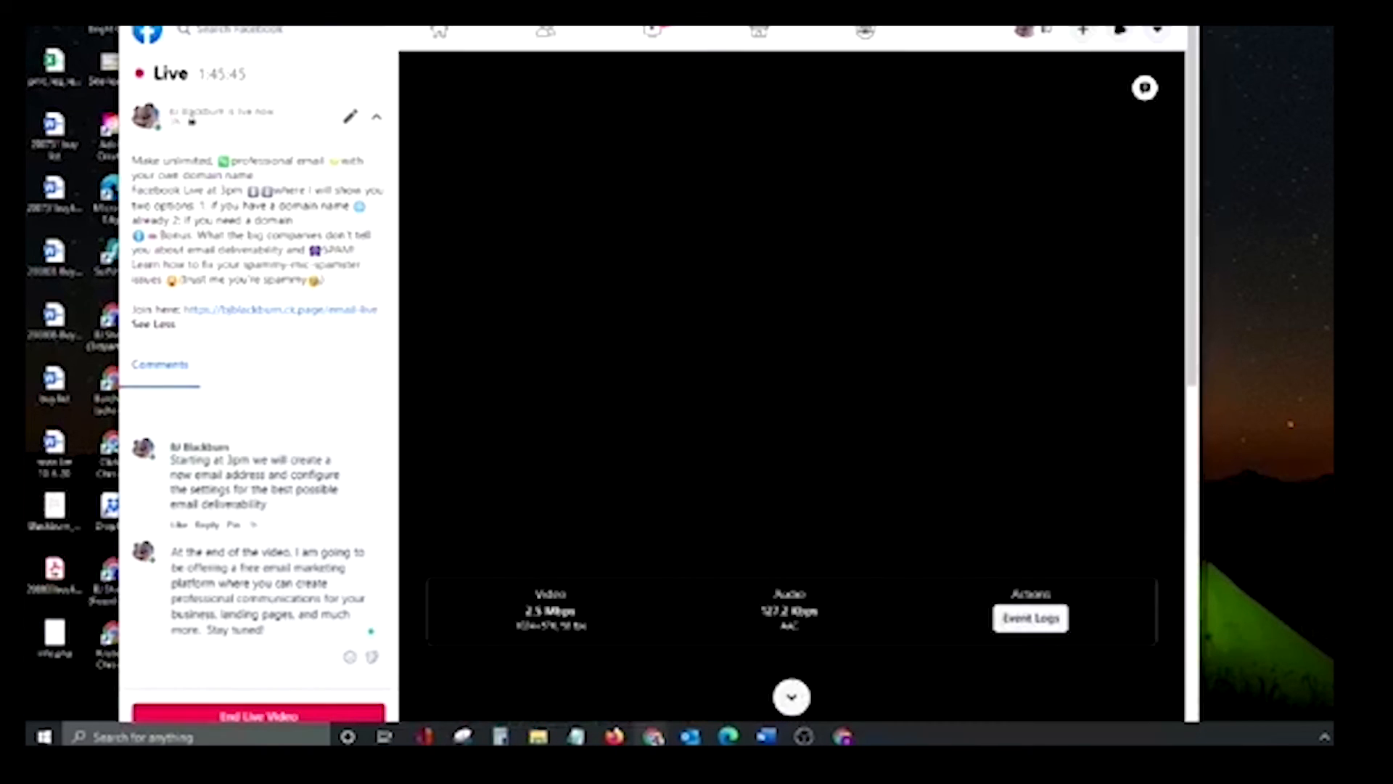